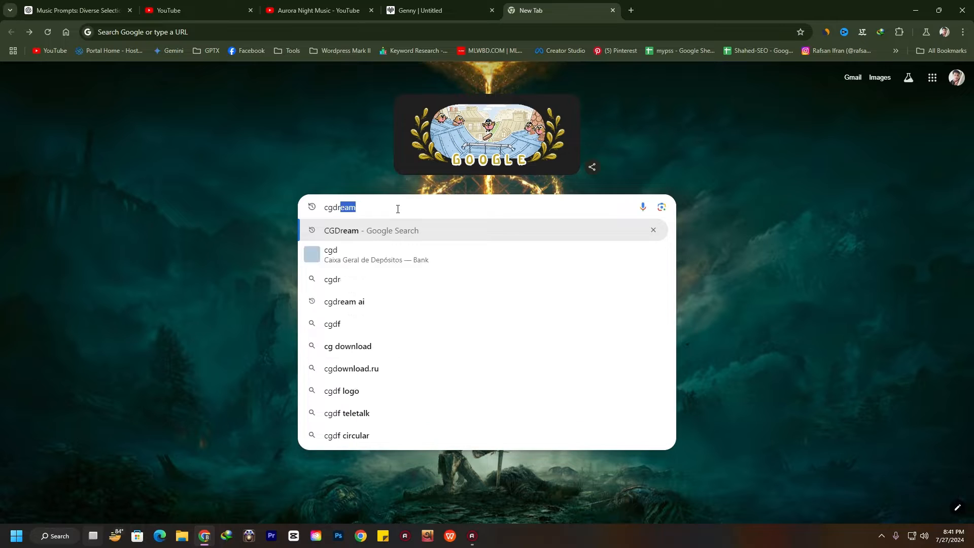
Search the web for CGDream and open the cgdream.ai website from the results
key("Return")
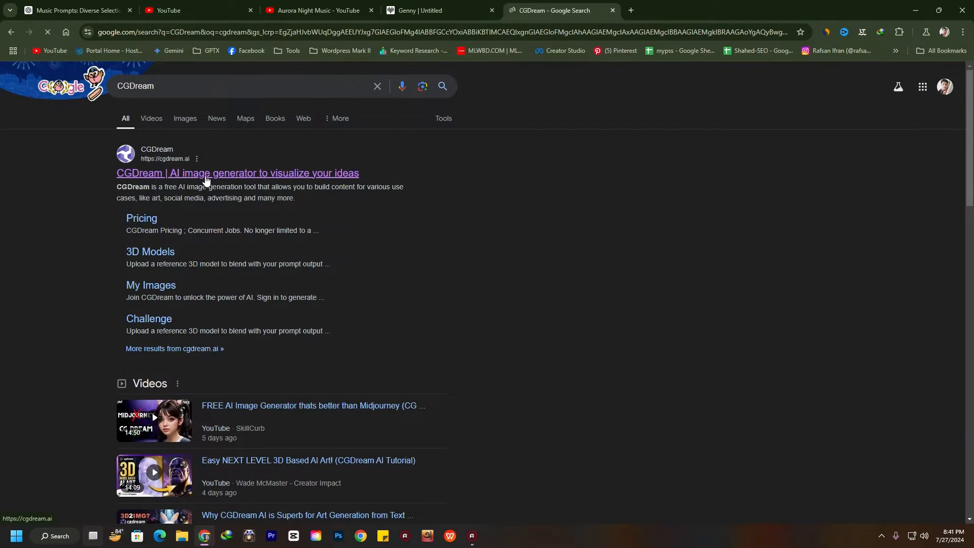
left_click(252, 178)
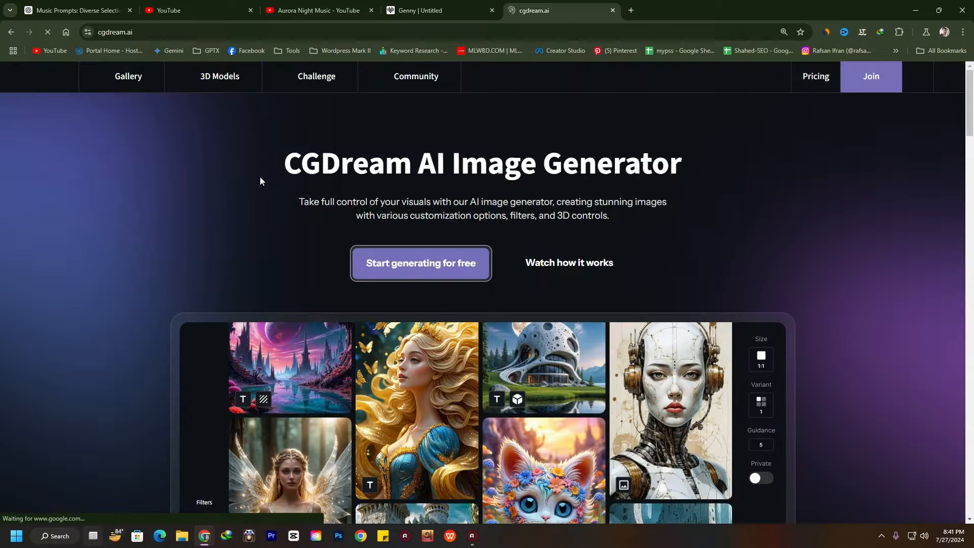
Examine the home page's key AI features and its Text to Image, Image to Image, 3D to Image, Upscaling and Inpainting sections
scroll(457, 240, "down", 12)
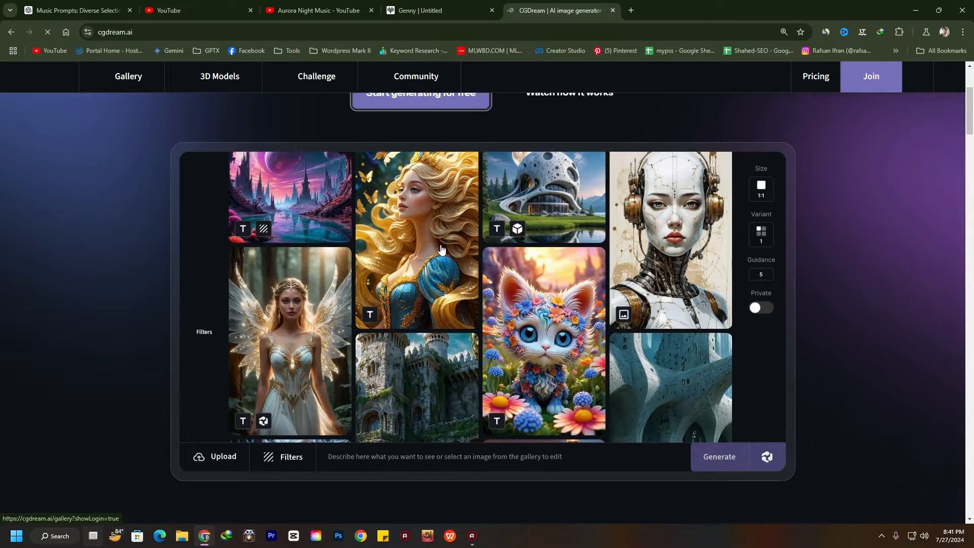
scroll(441, 249, "up", 12)
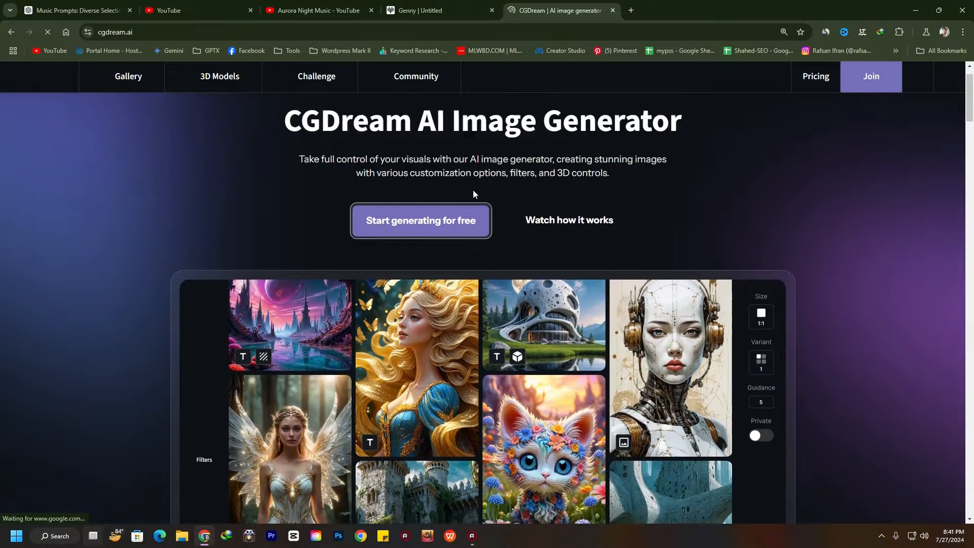
scroll(472, 191, "down", 15)
scroll(472, 199, "up", 8)
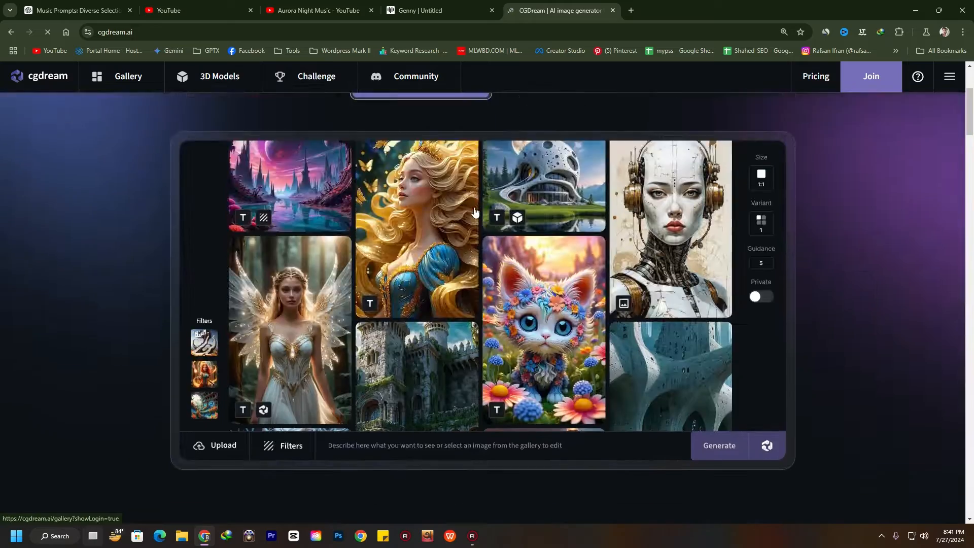
scroll(474, 205, "down", 6)
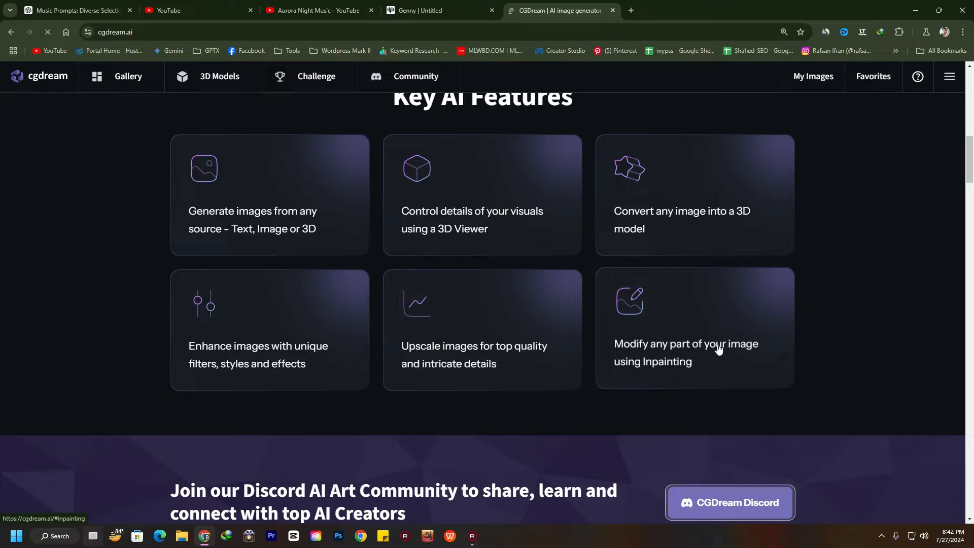
scroll(698, 373, "down", 10)
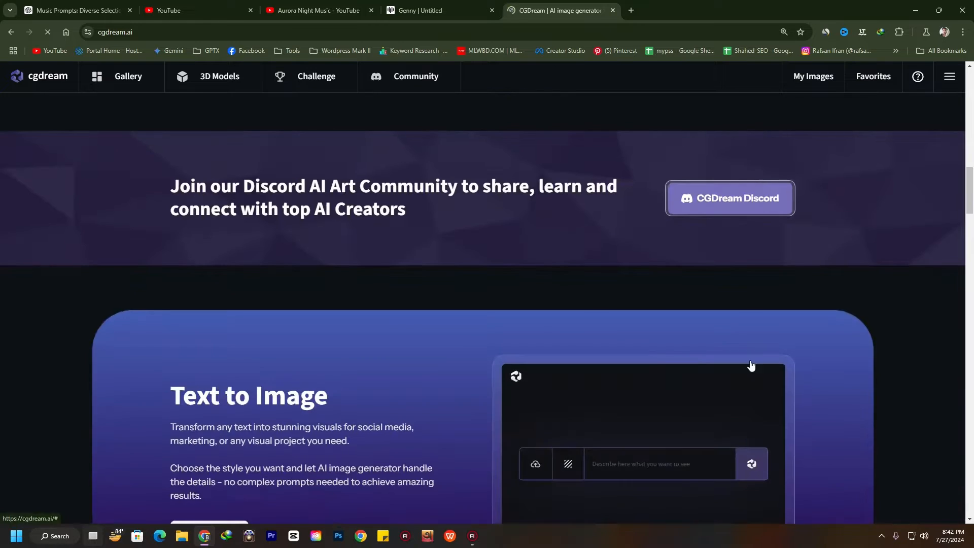
scroll(504, 323, "up", 4)
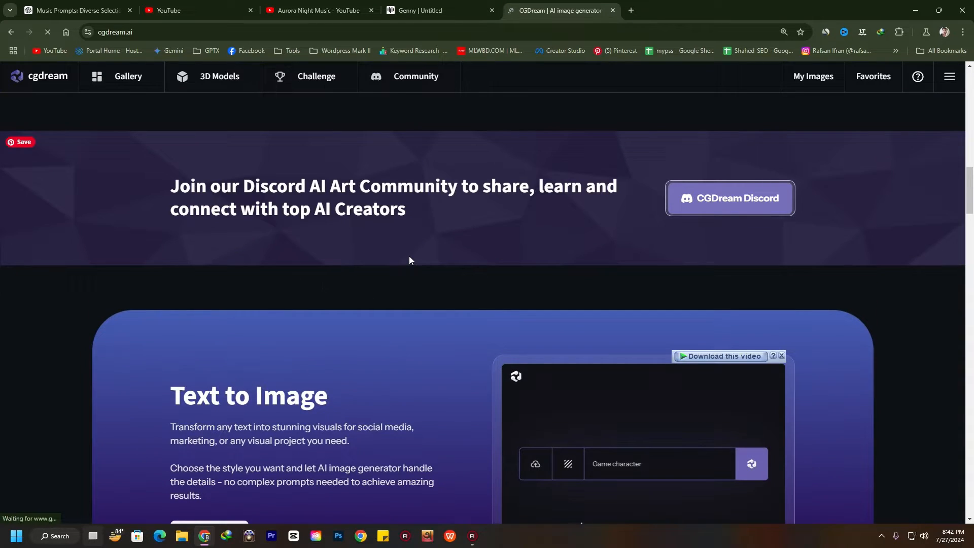
scroll(409, 258, "down", 10)
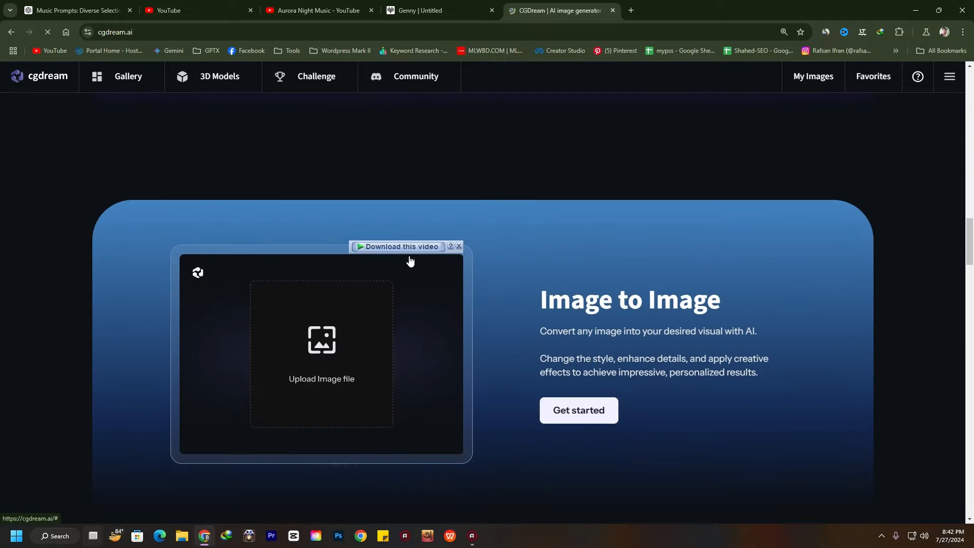
scroll(410, 256, "down", 1)
scroll(410, 261, "up", 7)
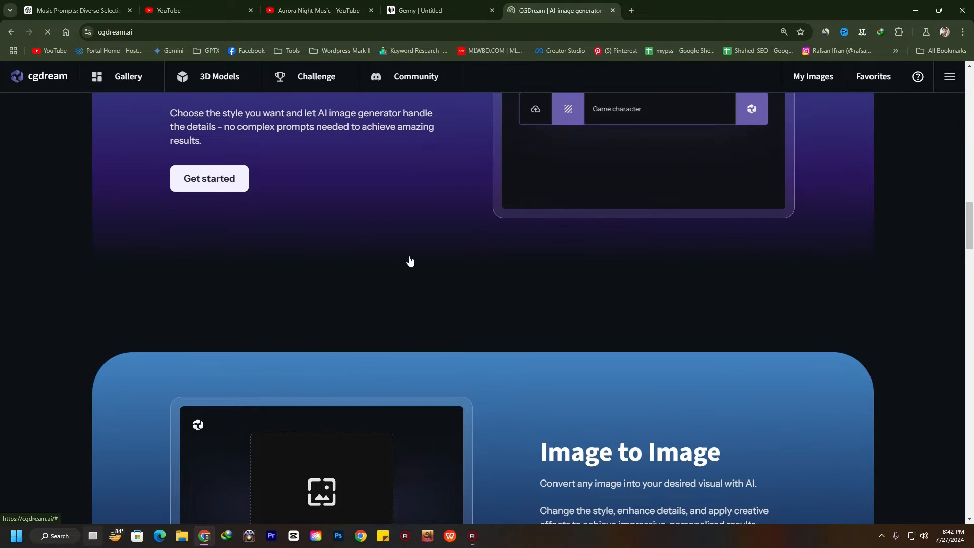
scroll(410, 261, "down", 2)
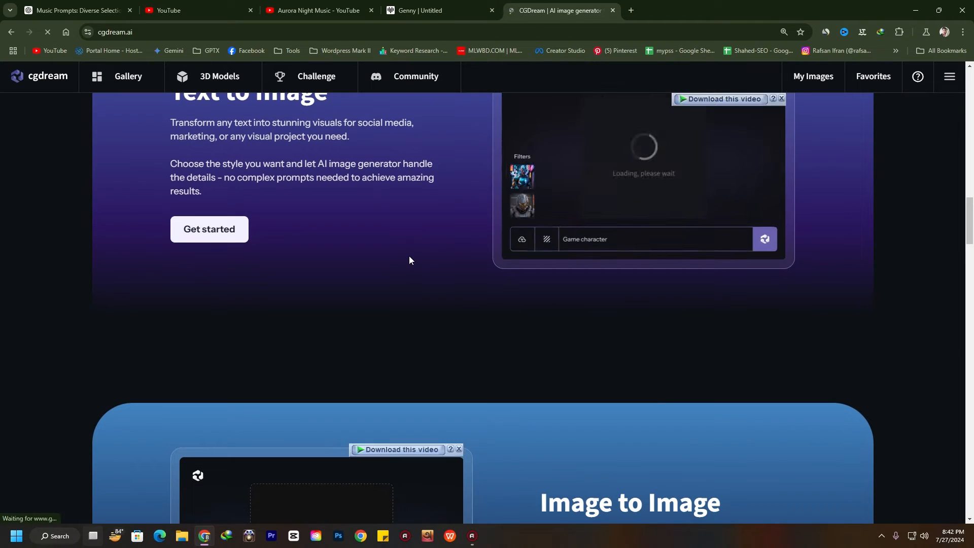
scroll(410, 261, "up", 4)
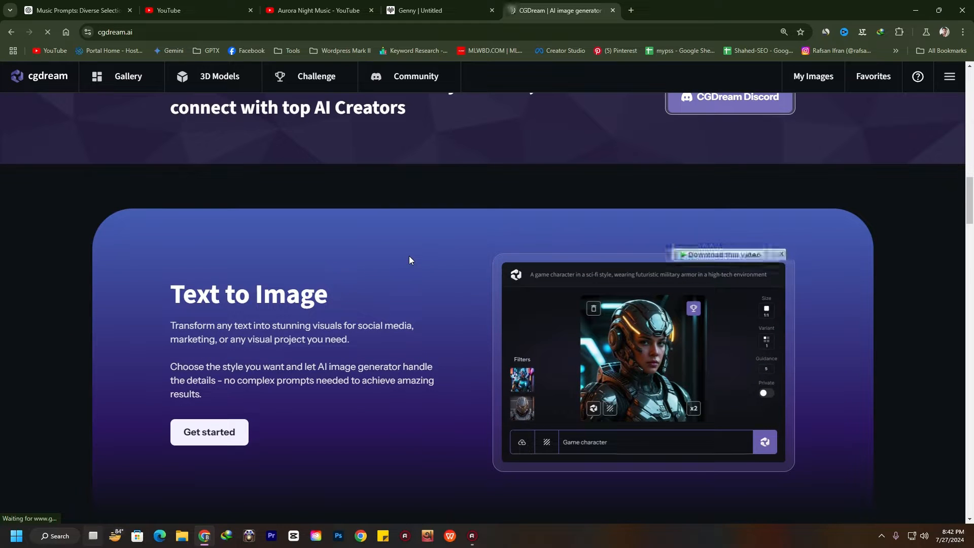
scroll(437, 268, "down", 7)
scroll(436, 268, "down", 20)
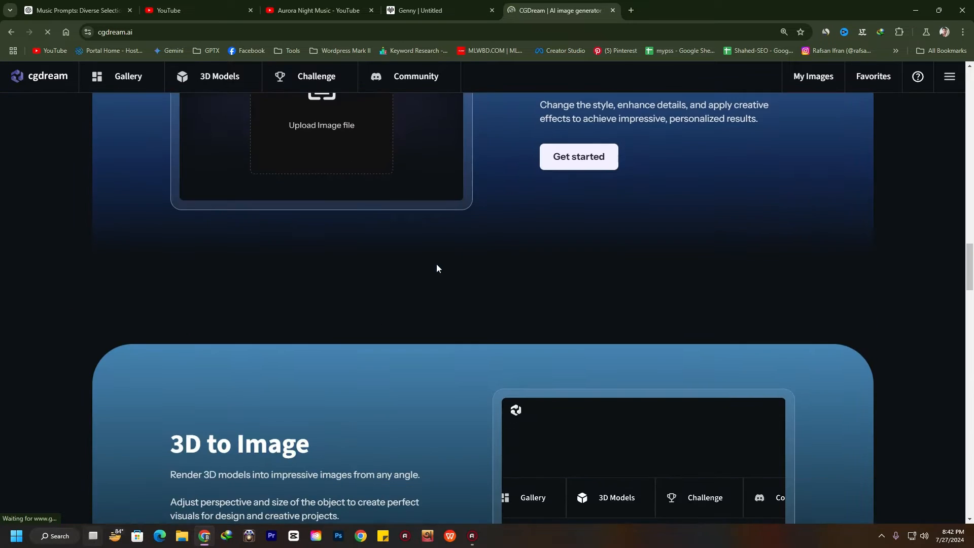
scroll(459, 271, "down", 15)
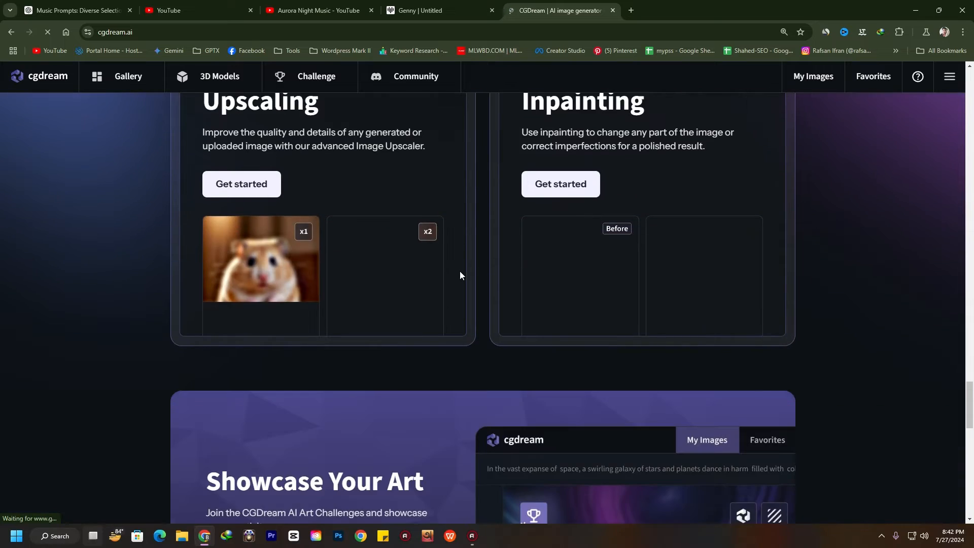
scroll(451, 281, "up", 15)
scroll(450, 282, "up", 20)
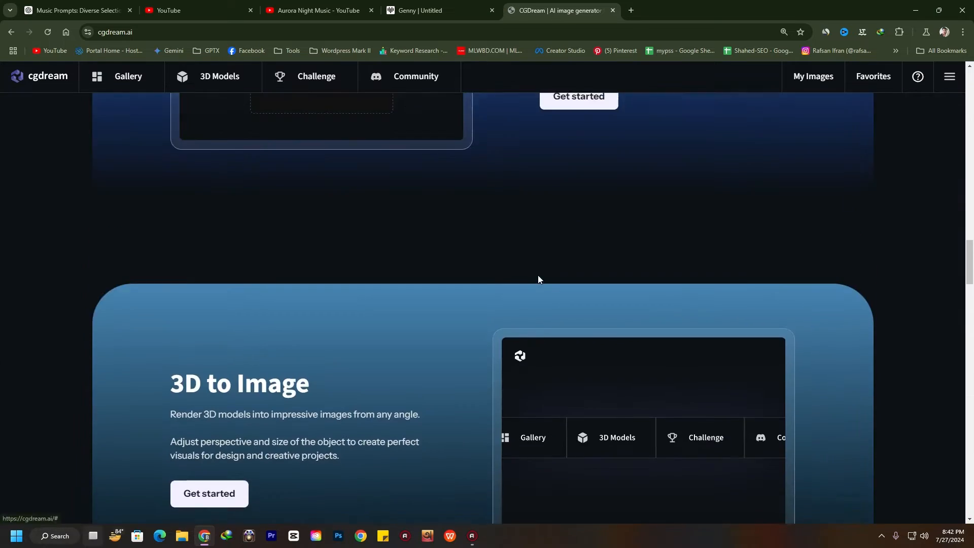
scroll(467, 243, "up", 5)
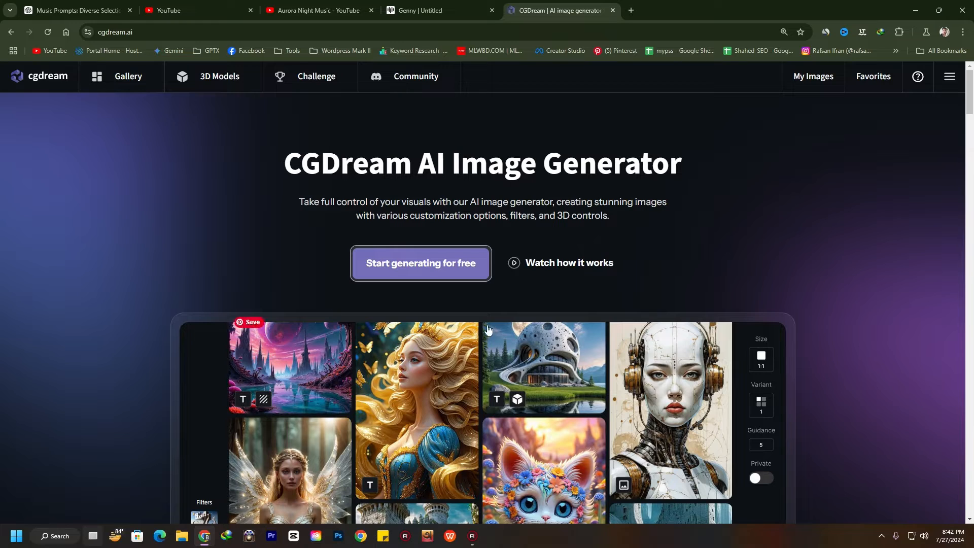
Enter the image gallery by starting free generation, and view the recommended filters before closing them
left_click(404, 271)
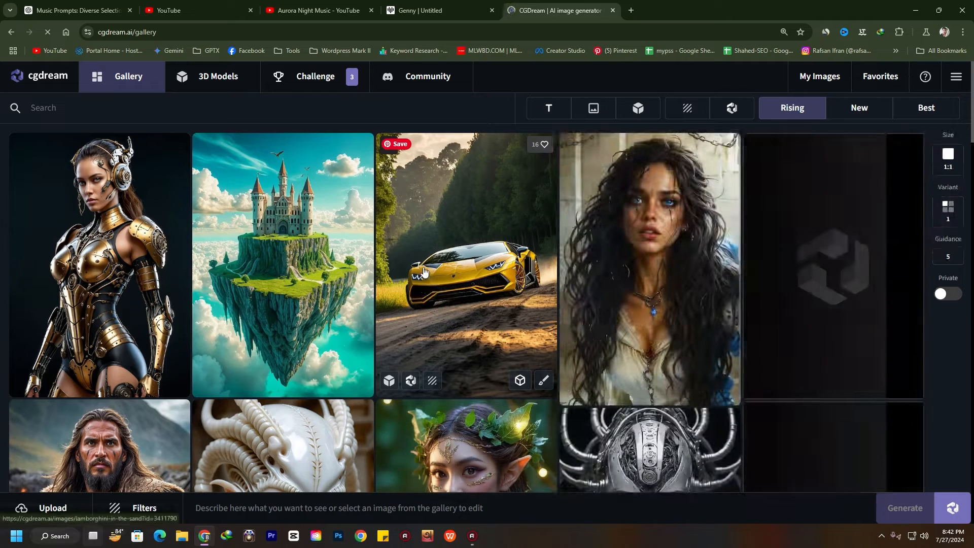
scroll(310, 264, "down", 1)
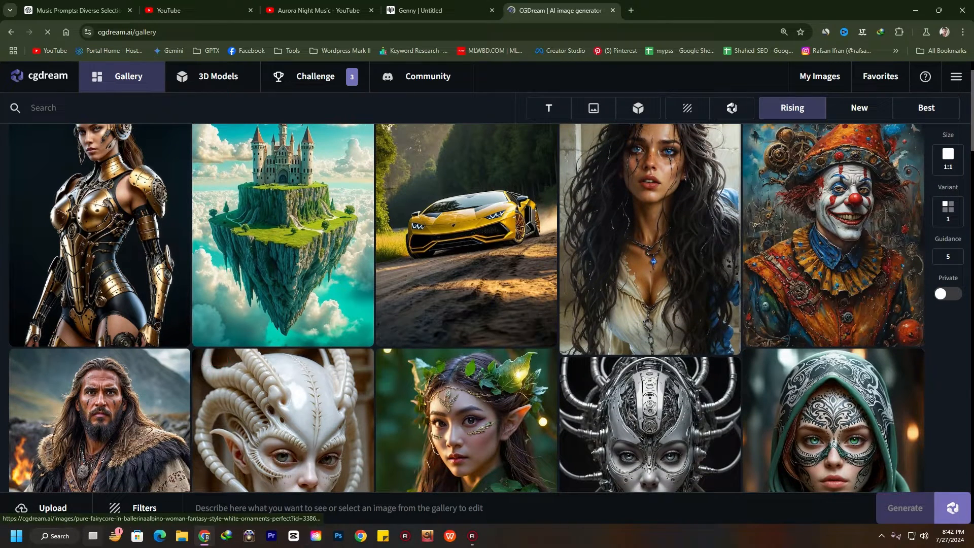
left_click(142, 509)
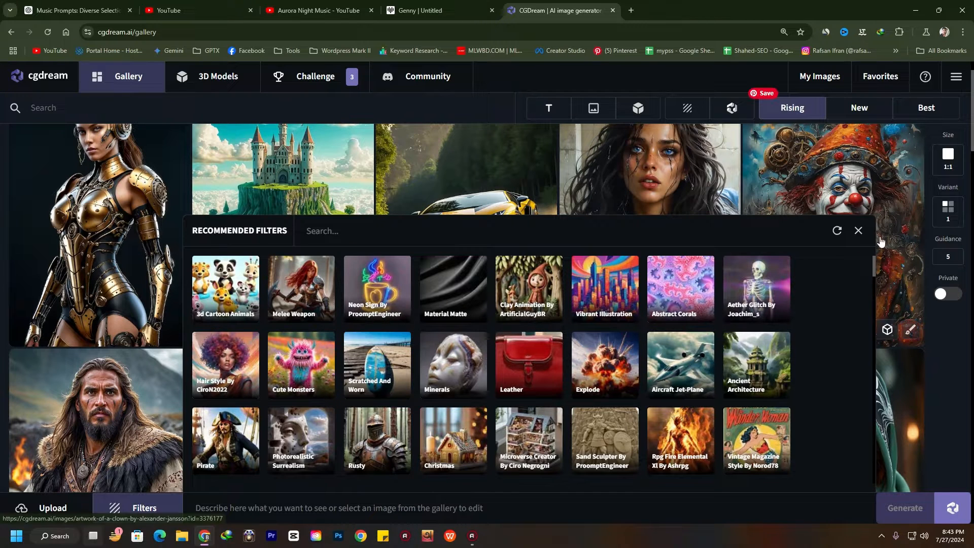
left_click(858, 230)
Browse the Rising images in the gallery to examine the variety of AI artwork and the options offered on each image
scroll(326, 273, "down", 12)
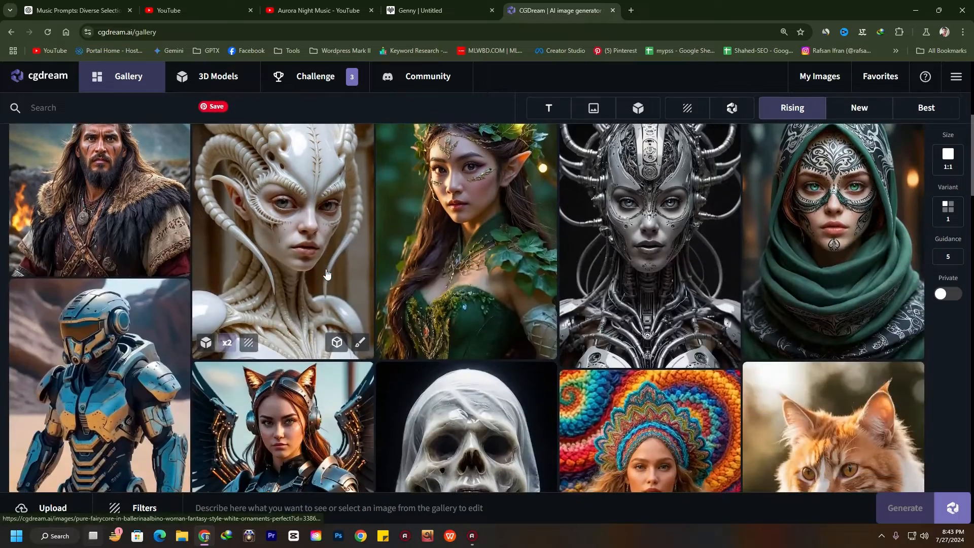
scroll(399, 274, "down", 10)
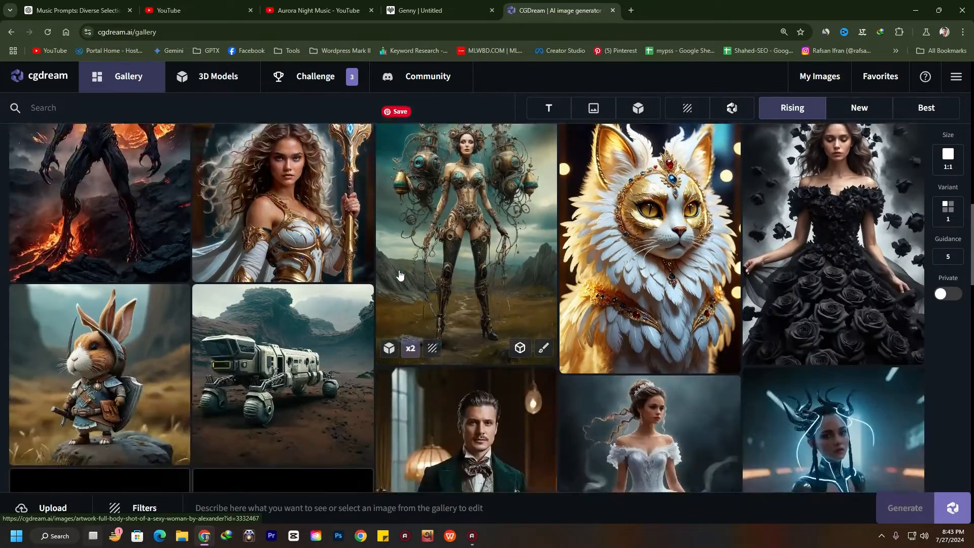
scroll(532, 328, "down", 10)
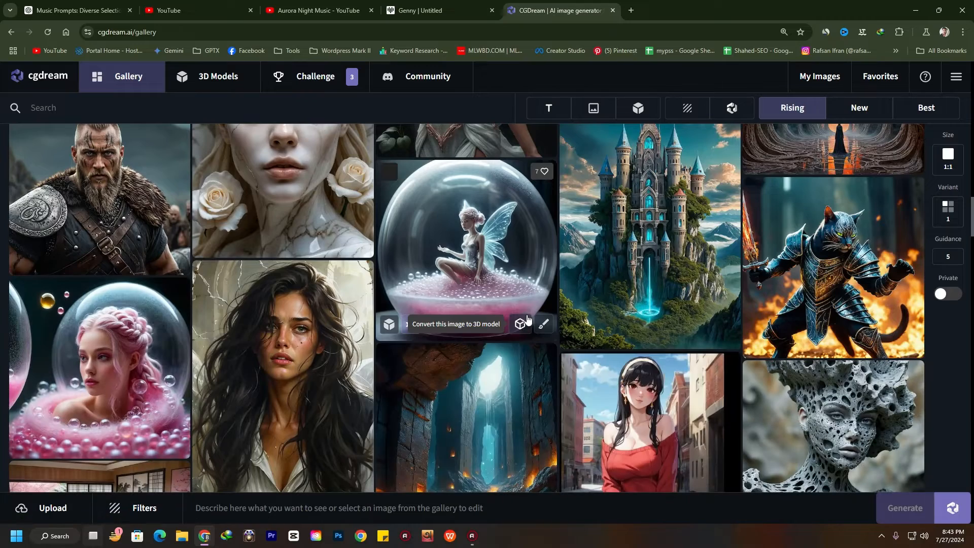
scroll(526, 319, "down", 8)
scroll(528, 317, "down", 5)
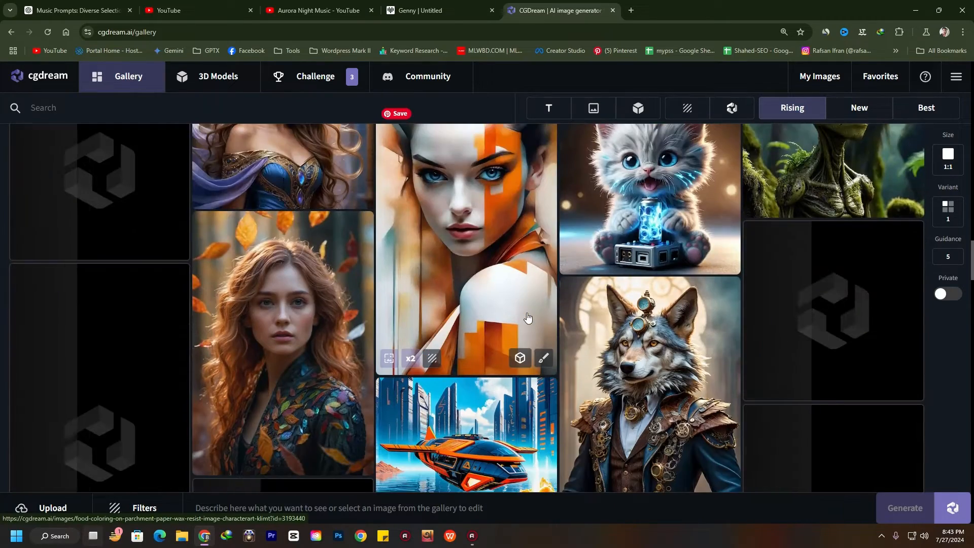
scroll(529, 315, "up", 3)
scroll(529, 316, "up", 1)
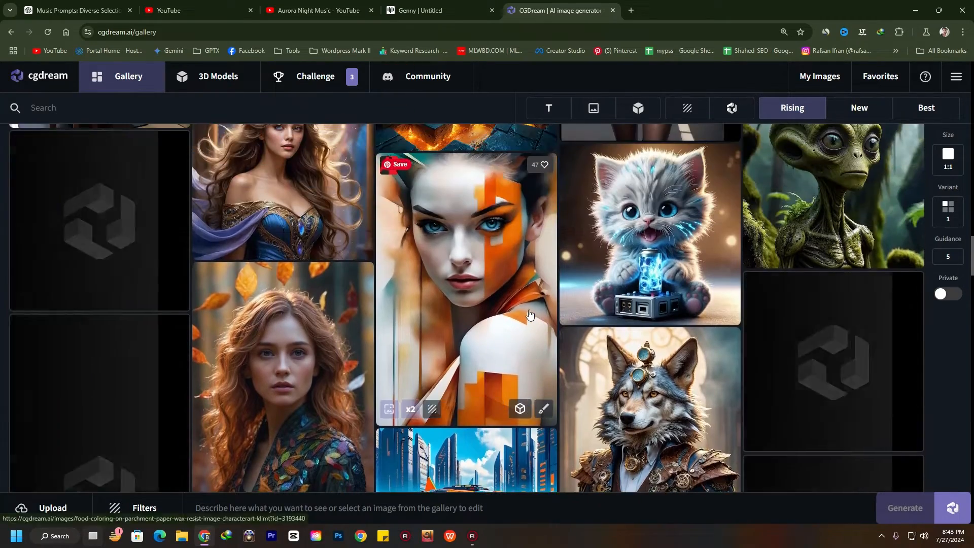
scroll(467, 287, "down", 3)
scroll(468, 287, "up", 10)
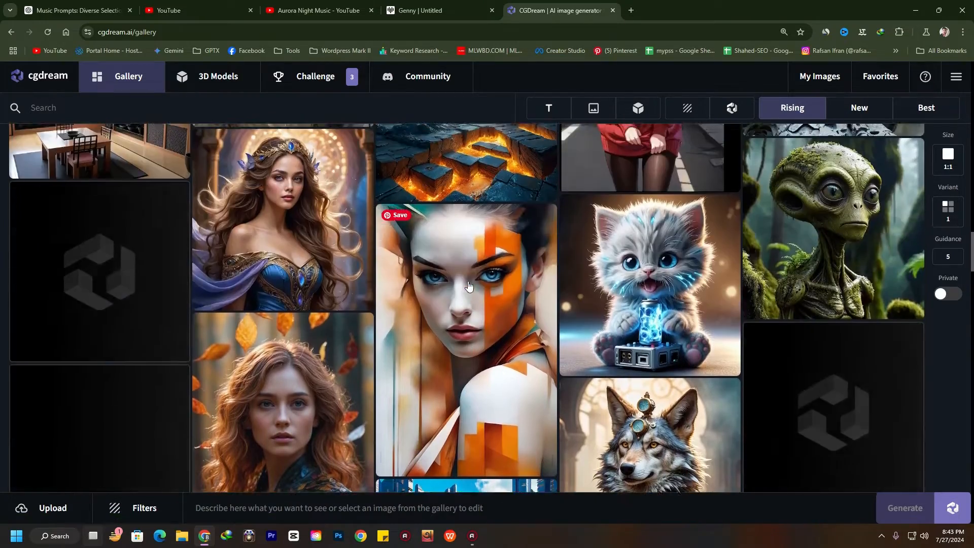
scroll(482, 296, "up", 6)
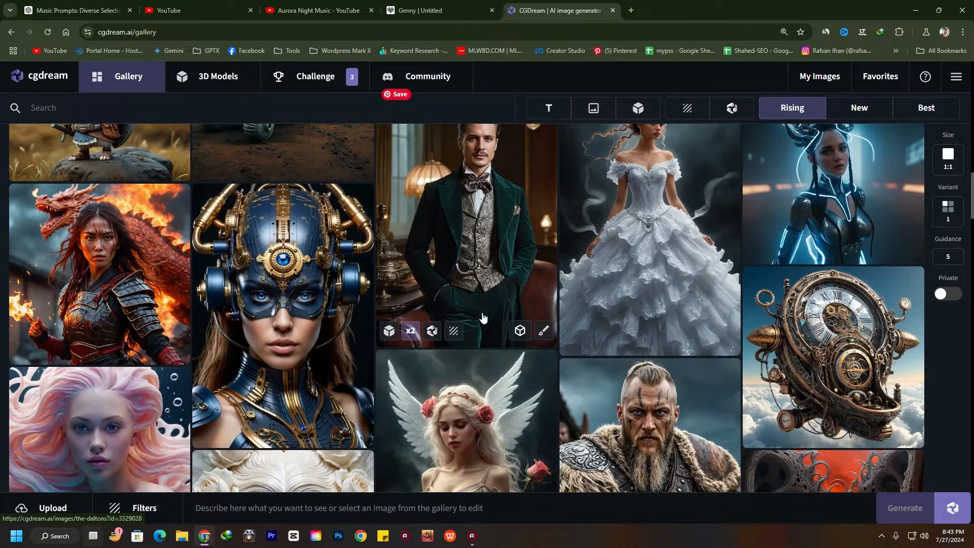
scroll(482, 317, "up", 20)
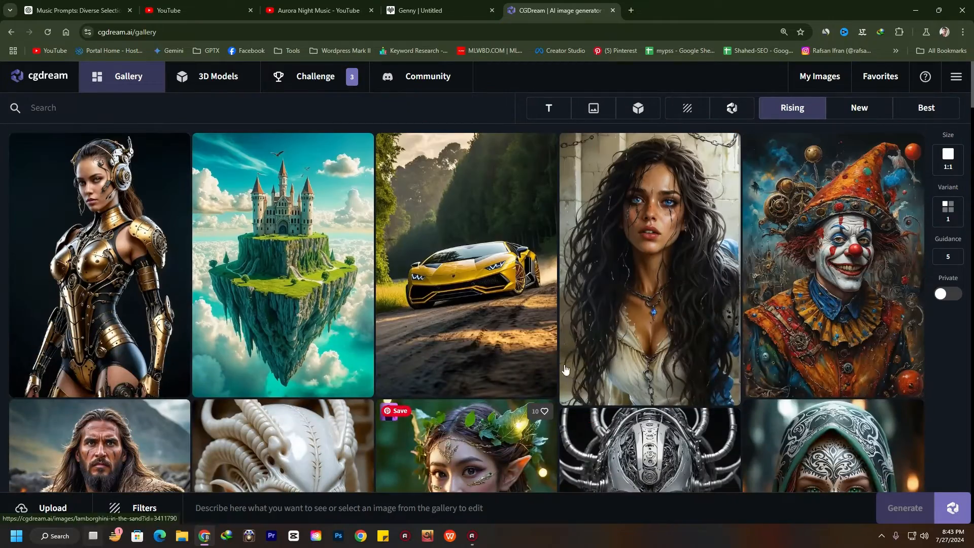
Review the previously generated 3D model and images in My Images, and return to the gallery
left_click(265, 508)
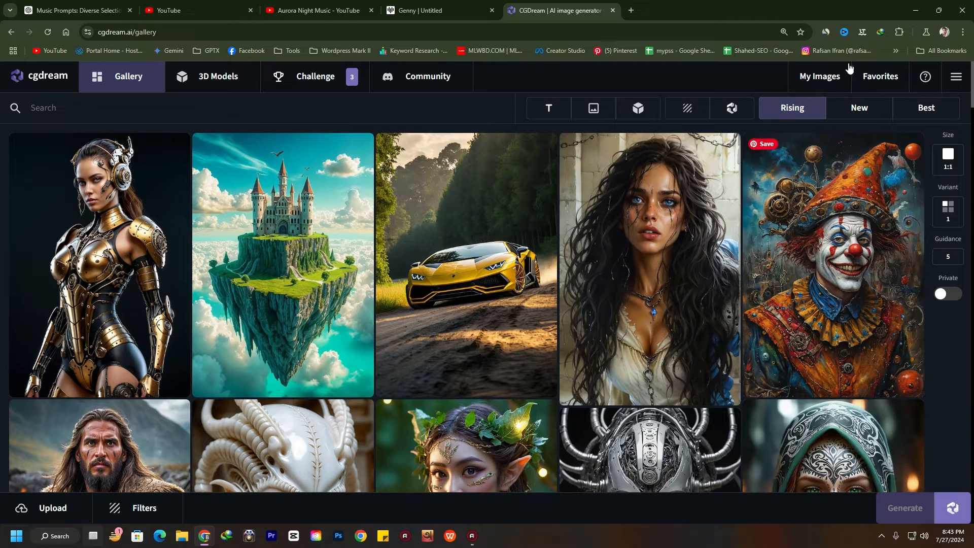
left_click(826, 86)
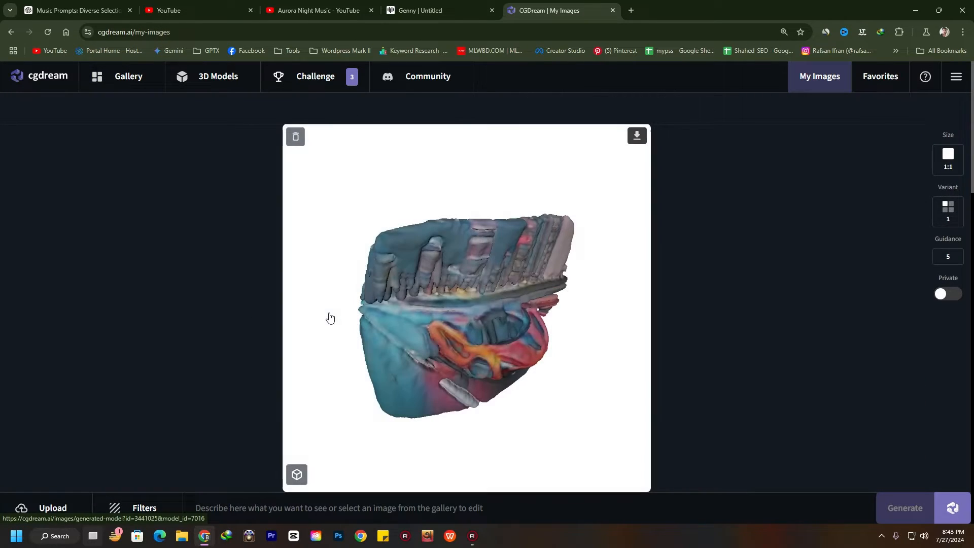
scroll(734, 215, "down", 7)
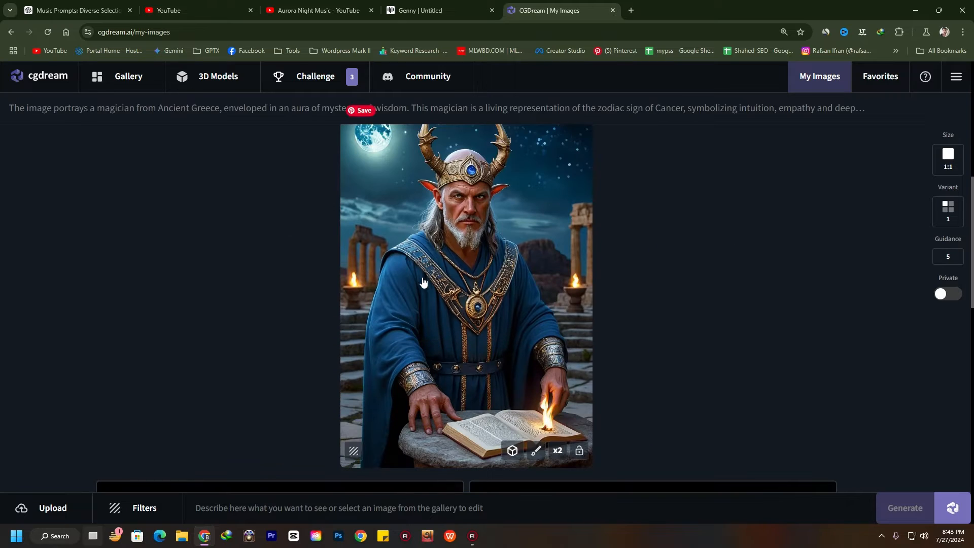
scroll(474, 302, "down", 4)
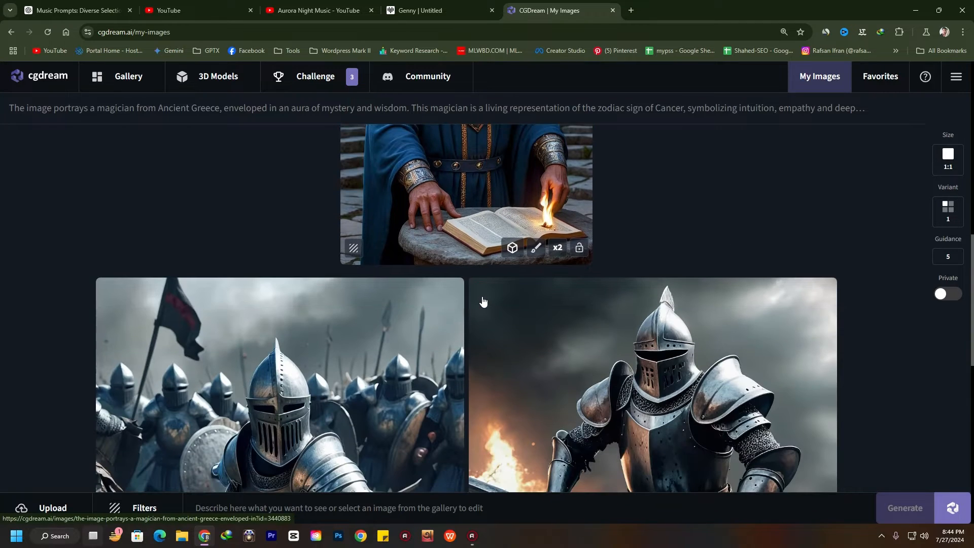
scroll(482, 302, "down", 6)
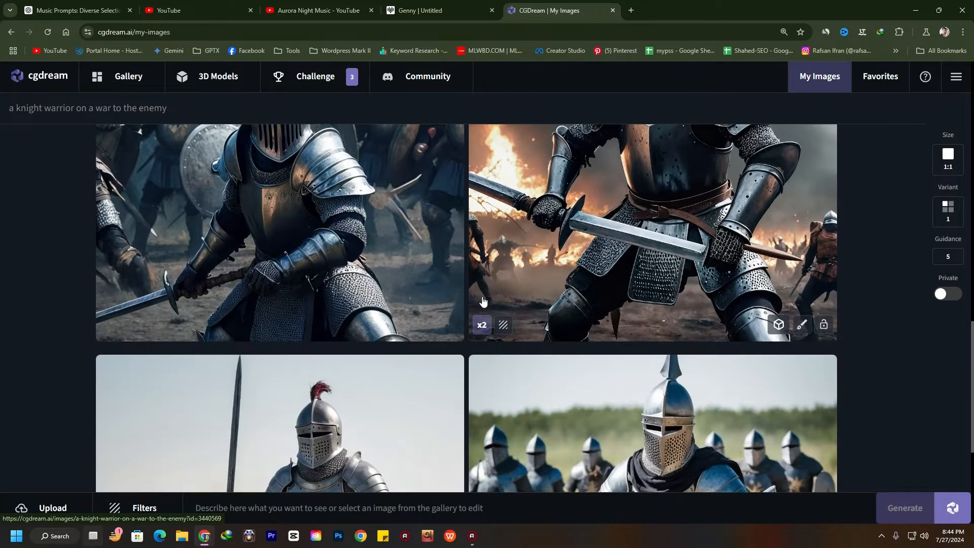
scroll(485, 301, "down", 10)
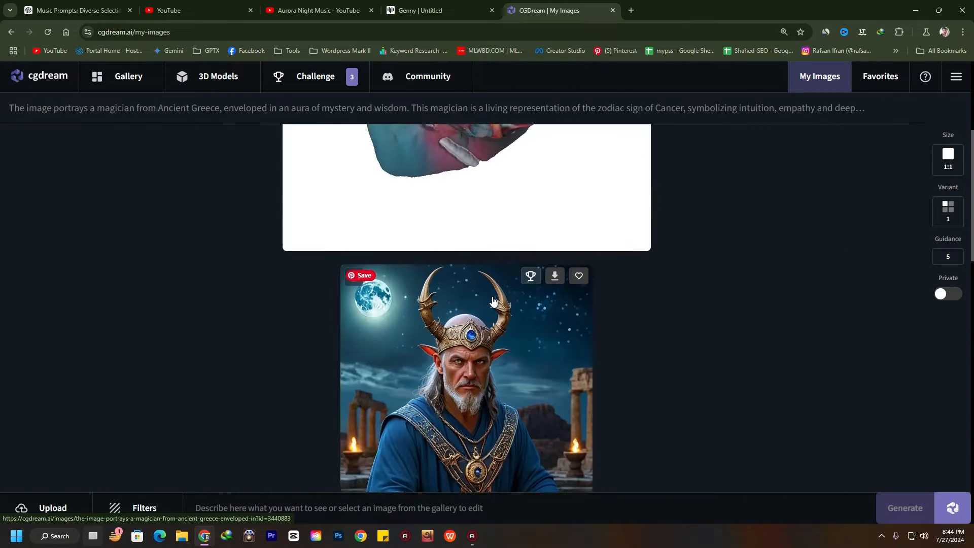
scroll(493, 300, "up", 4)
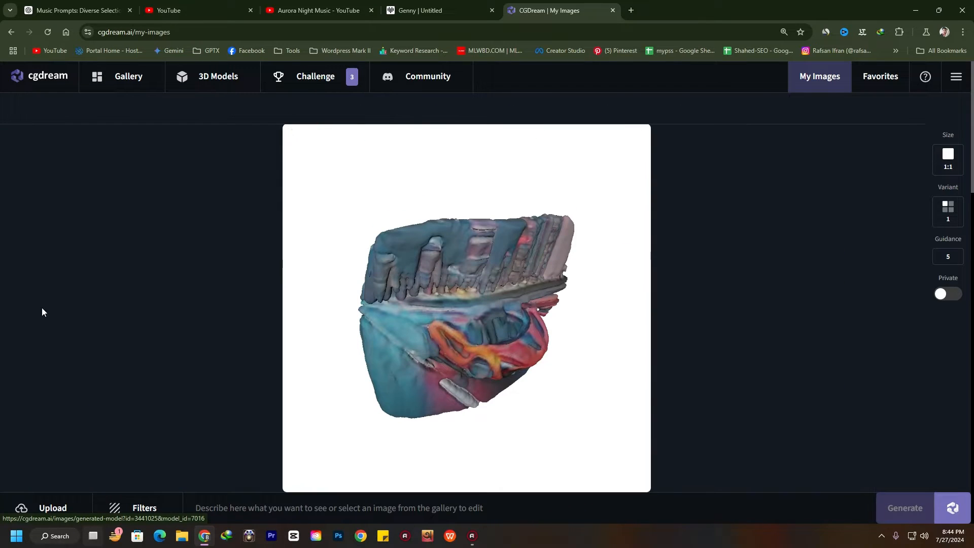
left_click(120, 79)
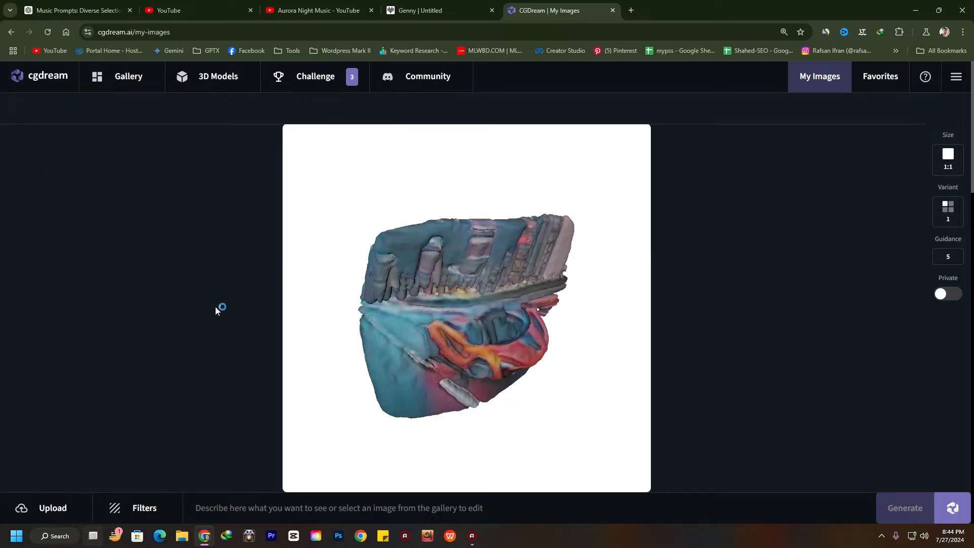
Return to the gallery and open the image of the long-haired, bearded warrior draped in furs
left_click(141, 89)
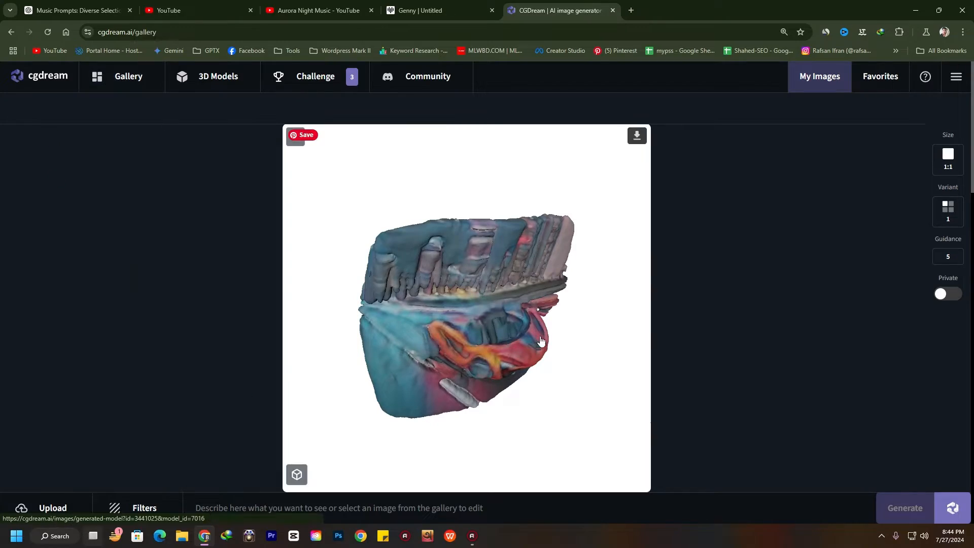
scroll(445, 299, "down", 3)
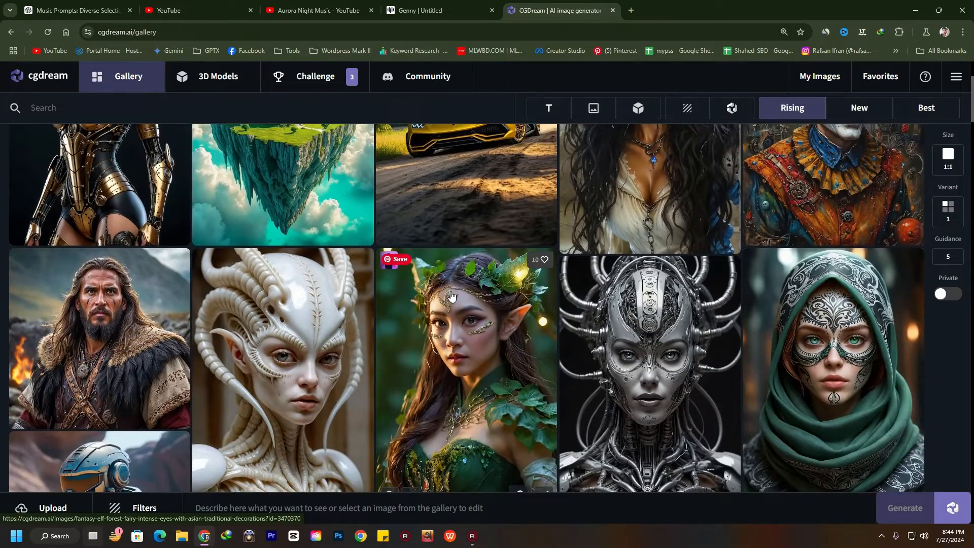
scroll(451, 295, "down", 5)
scroll(461, 330, "up", 5)
scroll(471, 357, "down", 3)
left_click(73, 174)
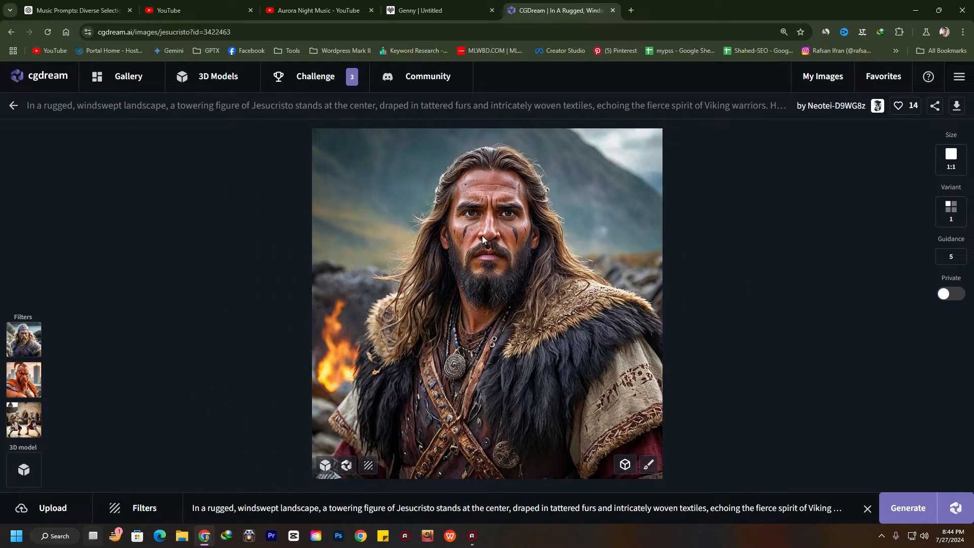
Replace the image's prompt with "a warrior in the battle war to the enemy, a cinematic view of war"
left_click(338, 507)
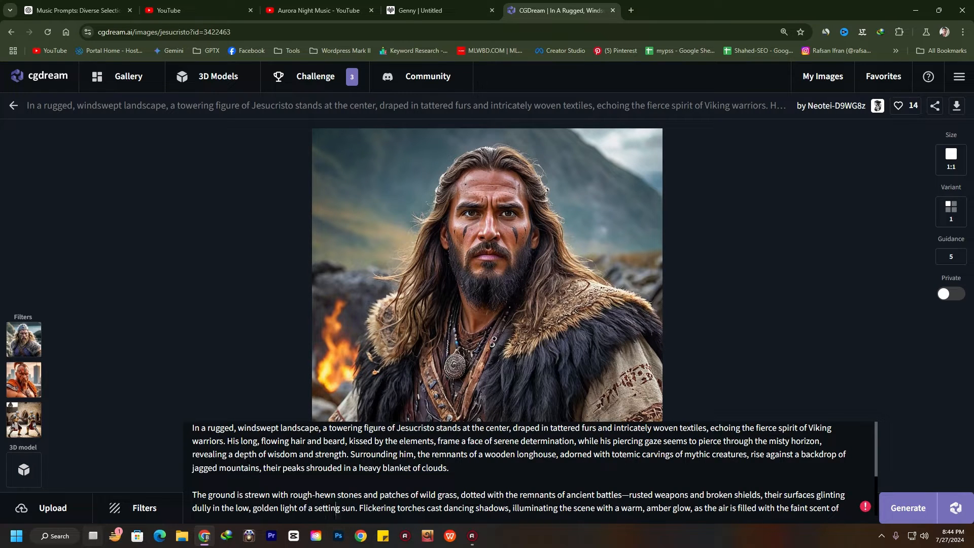
left_click_drag(193, 428, 557, 515)
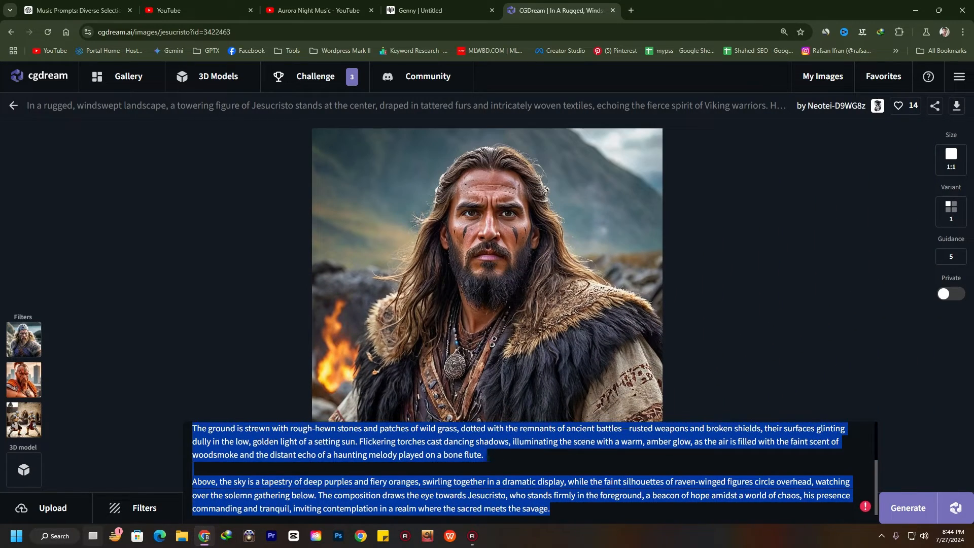
key("BackSpace")
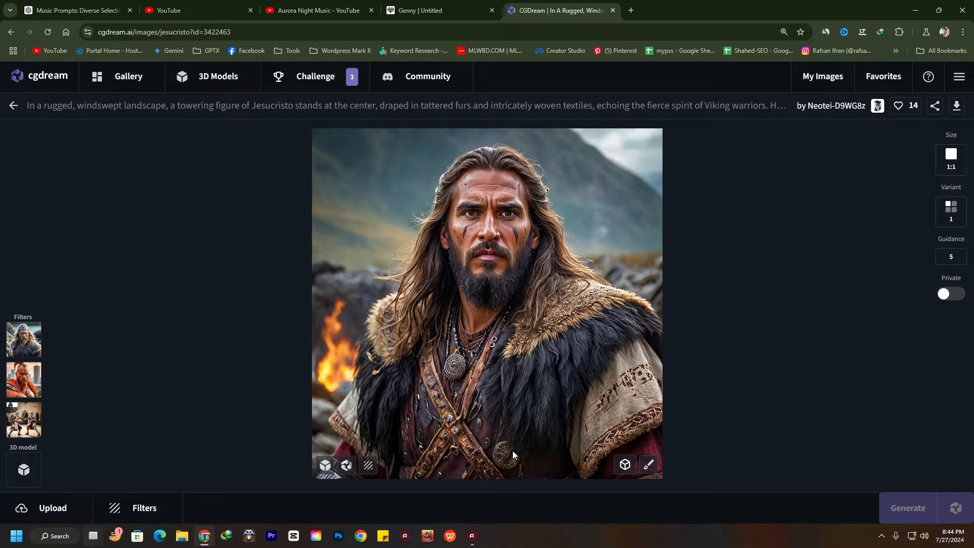
type("a warrior in battle war to")
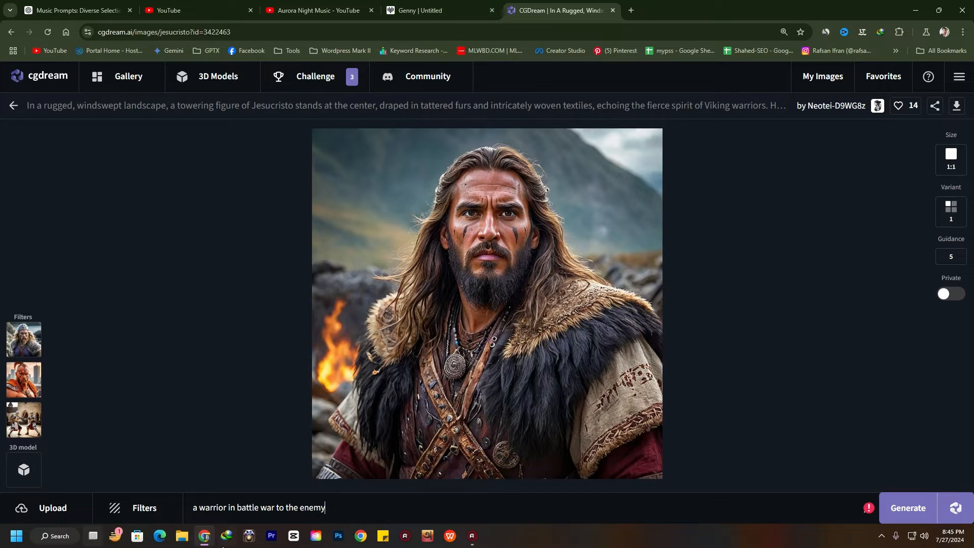
type("the")
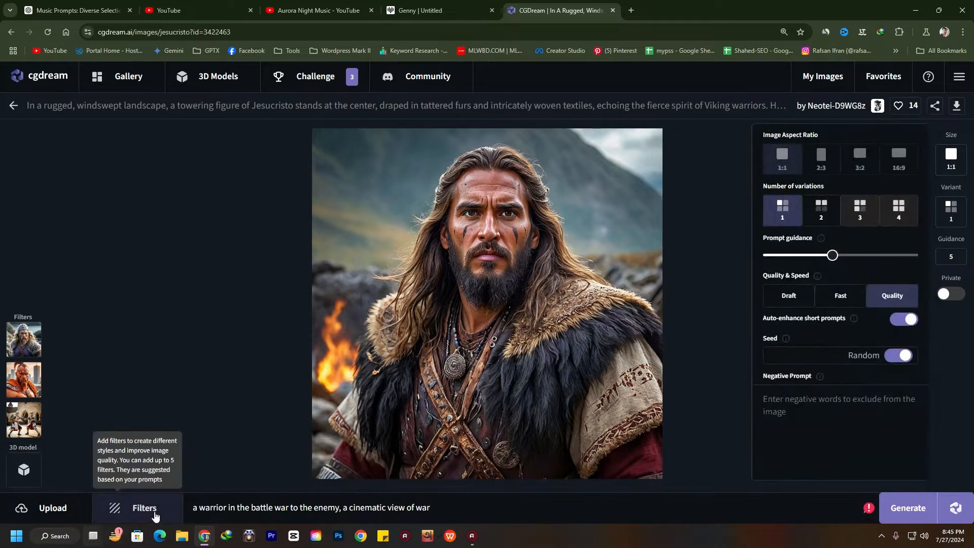
Add the Battle Fantasy filter and set the Vikings filter strength to 0.60
left_click(148, 511)
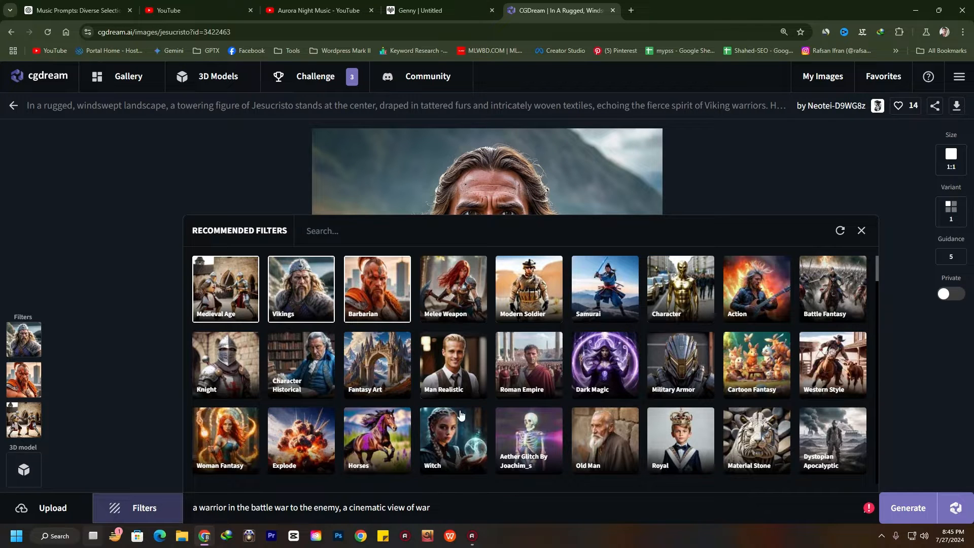
left_click(827, 291)
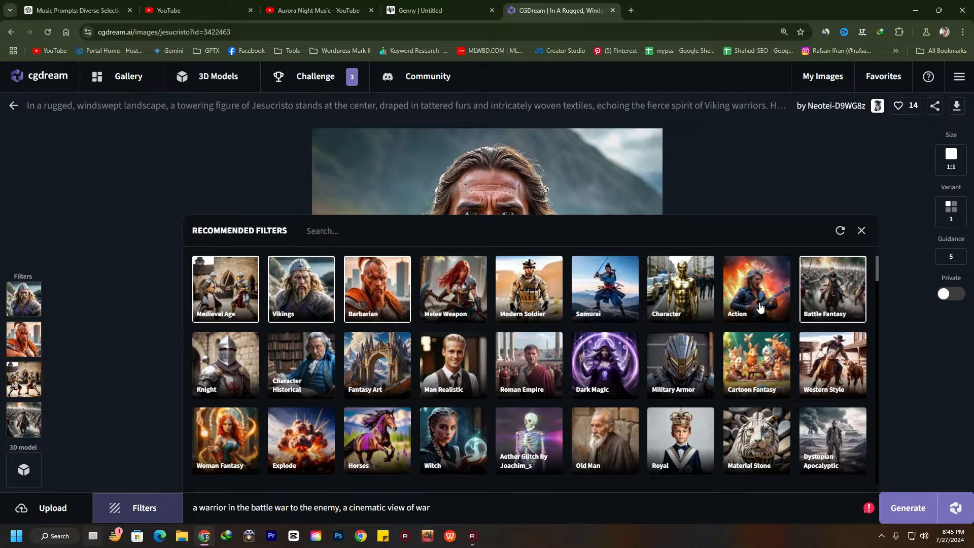
mouse_move(62, 361)
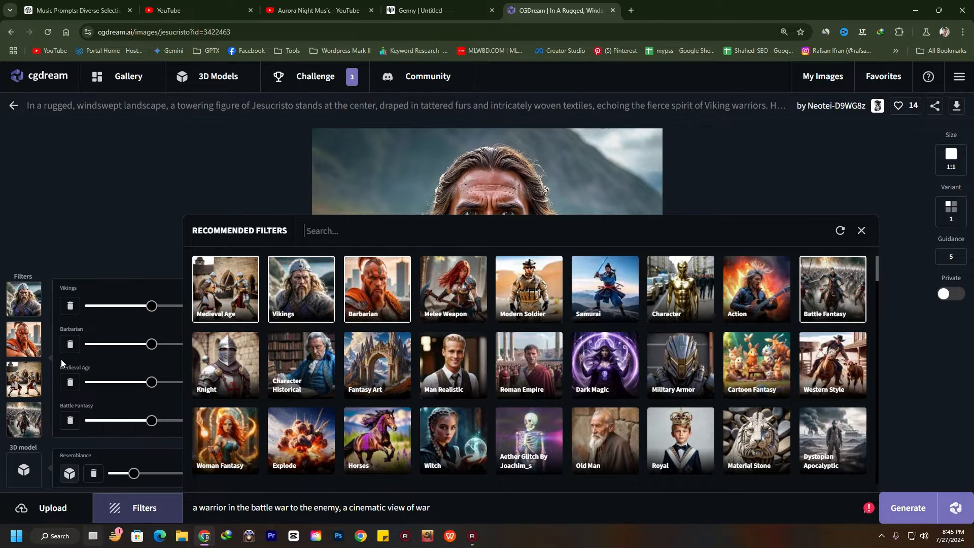
left_click(146, 311)
mouse_move(151, 306)
left_mouse_down()
mouse_move(119, 306)
mouse_move(164, 307)
left_mouse_up()
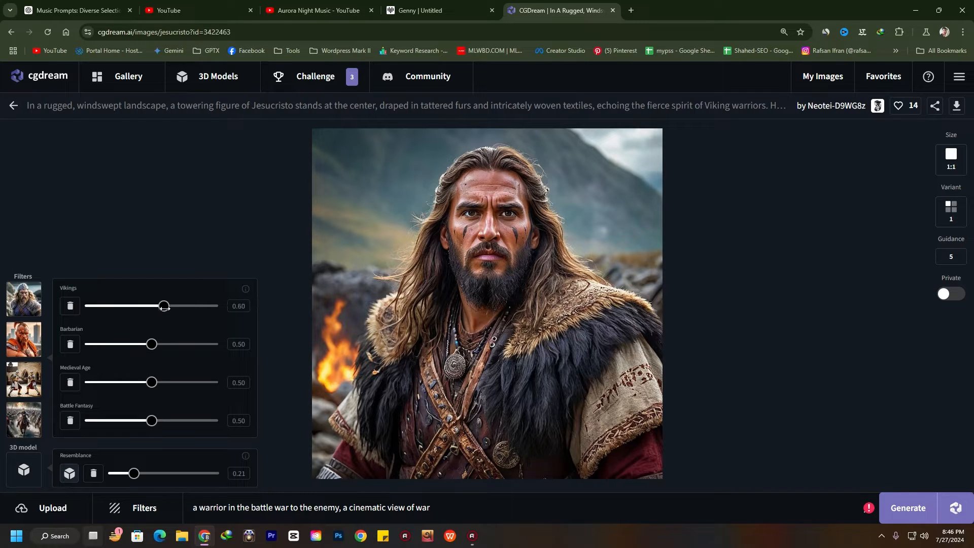
Set Barbarian to 0.90 and Medieval Age to 0.10, increase the Battle Fantasy strength, and generate the image
left_click_drag(148, 344, 200, 345)
left_click_drag(151, 383, 105, 388)
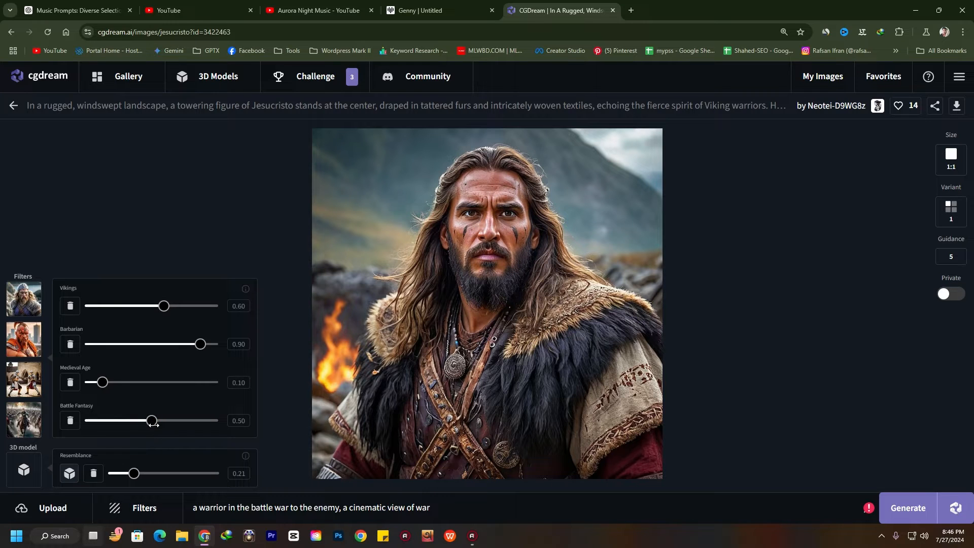
left_click_drag(152, 420, 193, 421)
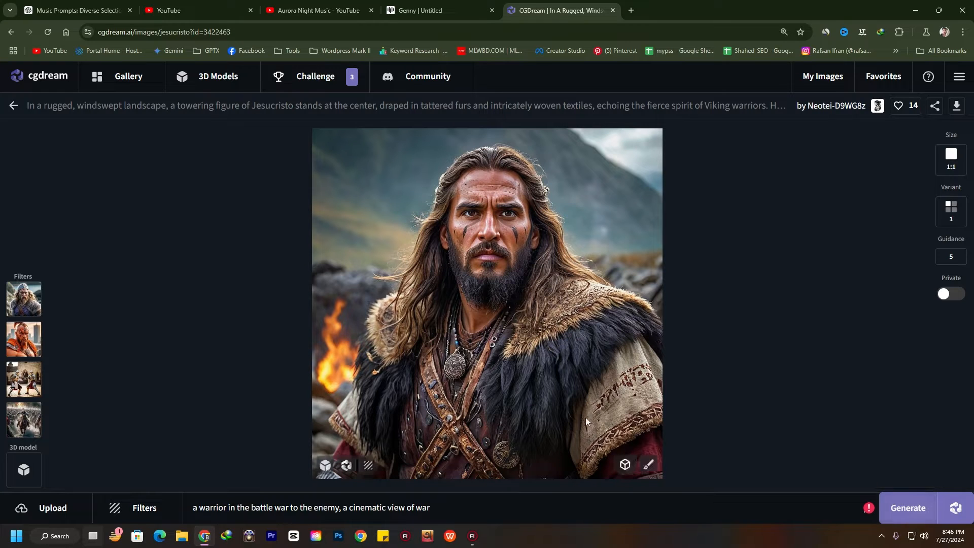
left_click(914, 512)
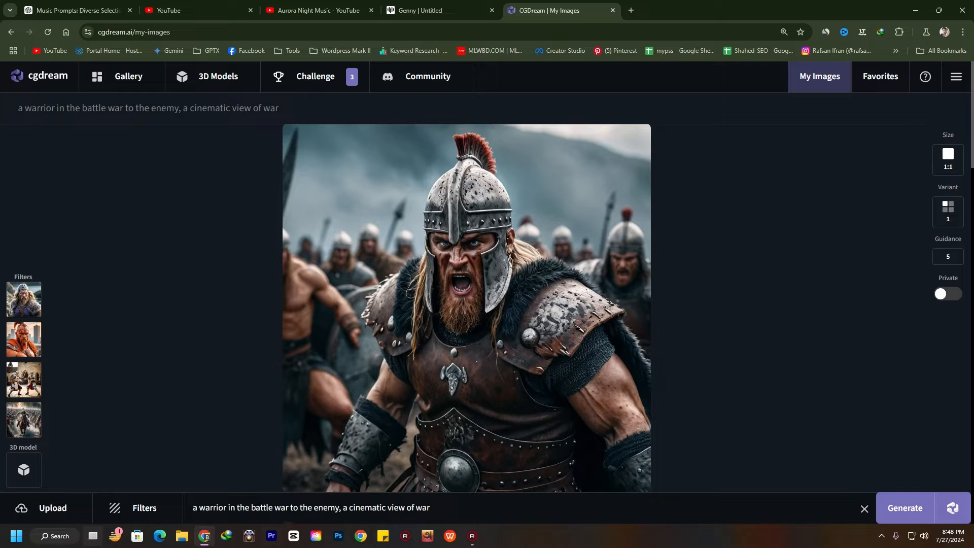
Look through the recommended filters for the warrior prompt and close them without changing the selection
left_click(152, 510)
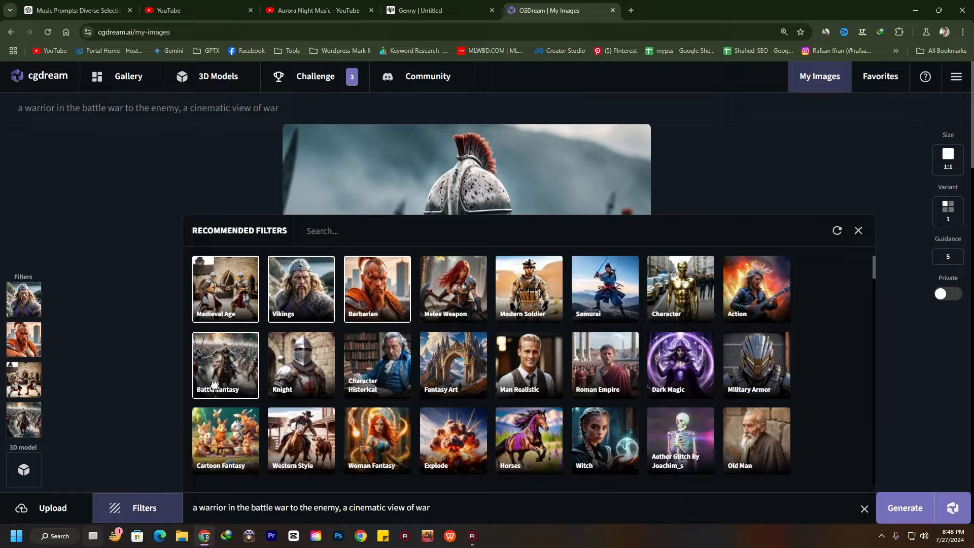
scroll(387, 370, "down", 5)
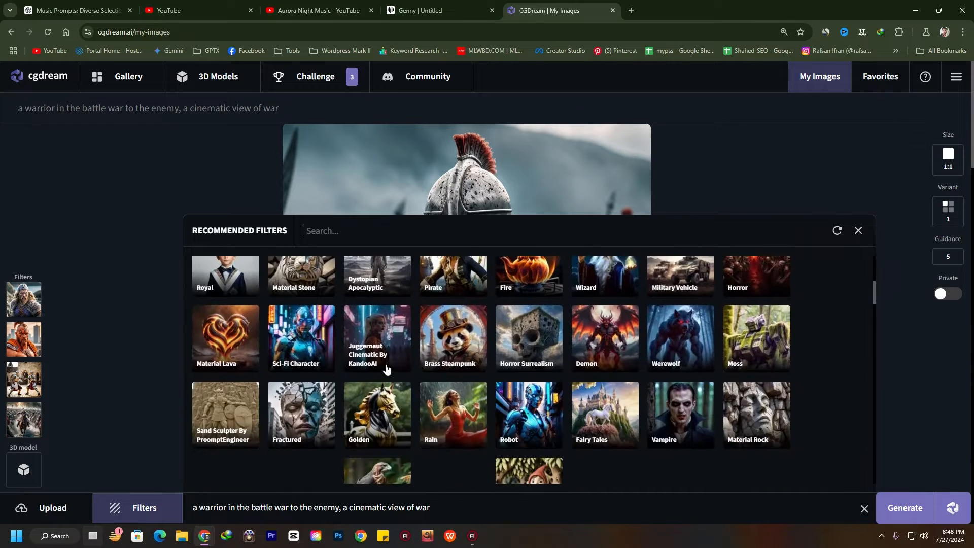
scroll(387, 369, "up", 2)
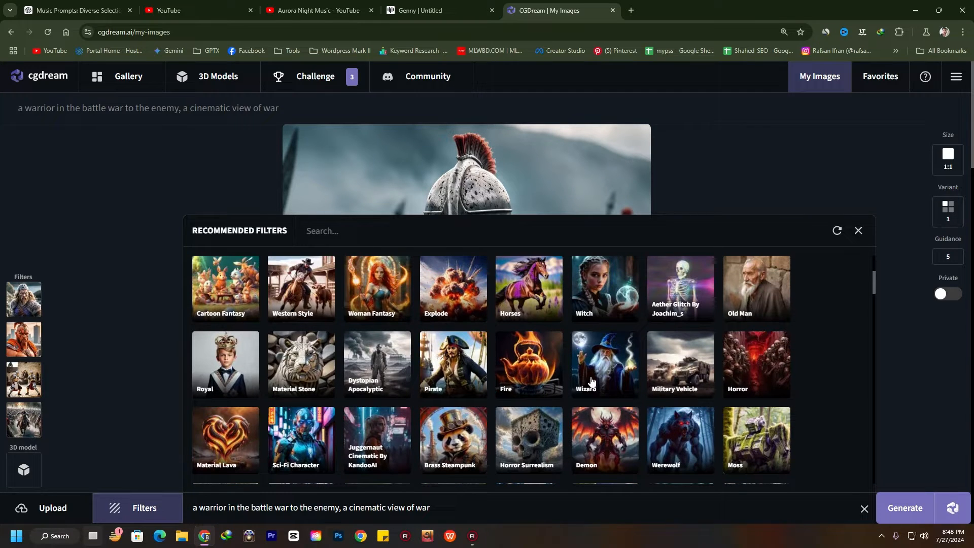
left_click(858, 231)
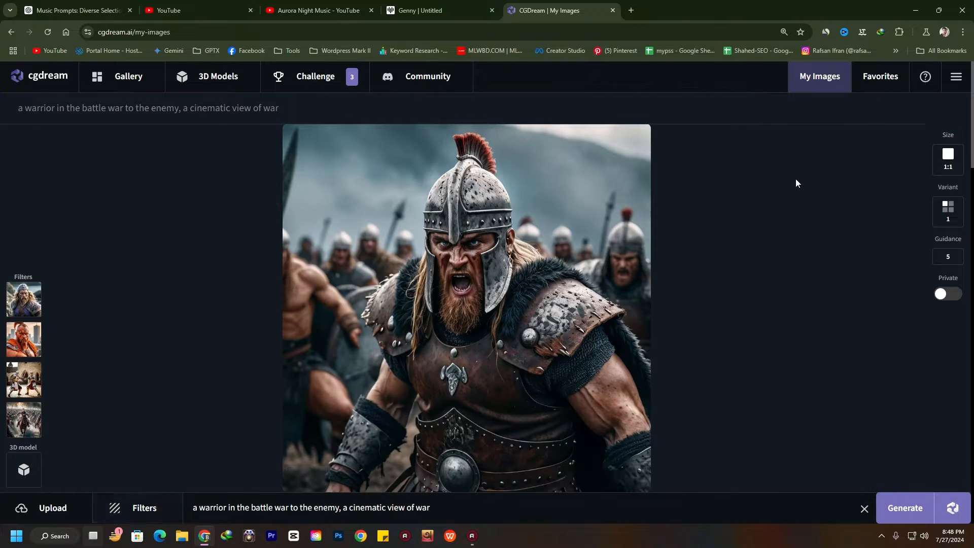
Upscale the newly generated warrior image x2 with AI
scroll(416, 343, "down", 2)
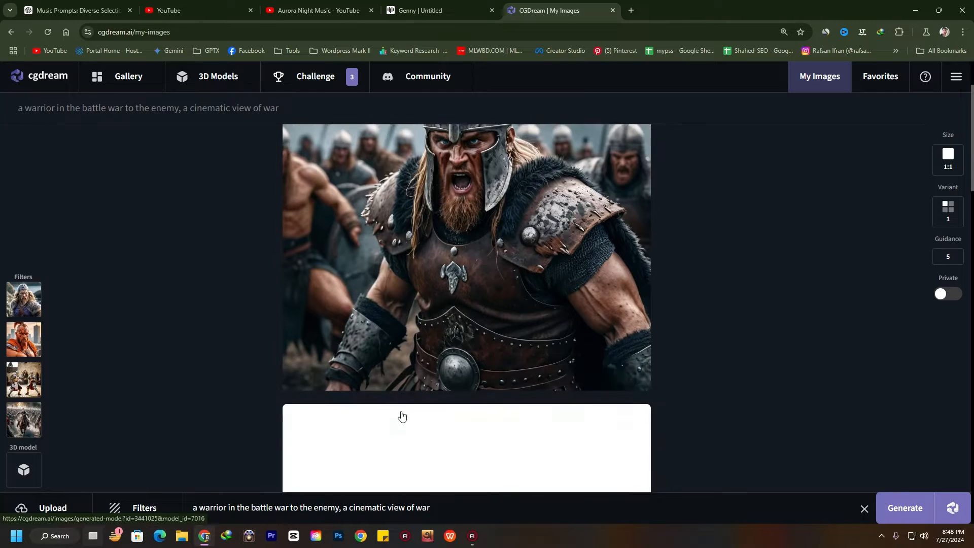
scroll(400, 413, "up", 2)
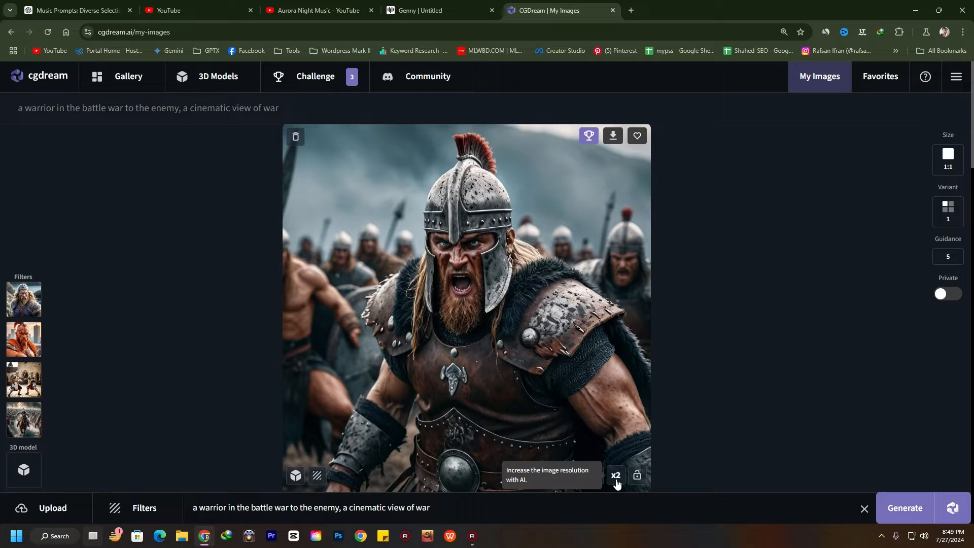
left_click(616, 477)
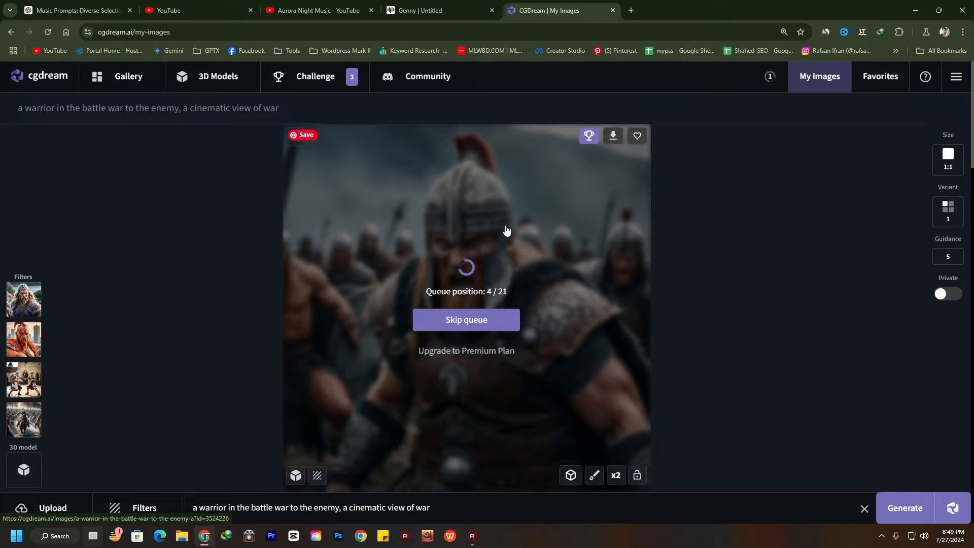
Open the gallery in a separate browser tab and switch to it
right_click(131, 81)
left_click(151, 92)
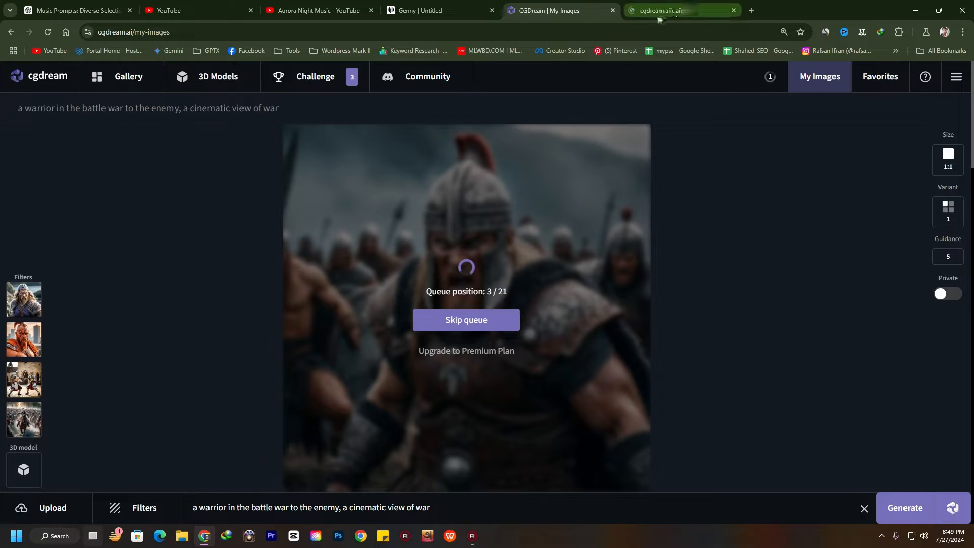
left_click(680, 11)
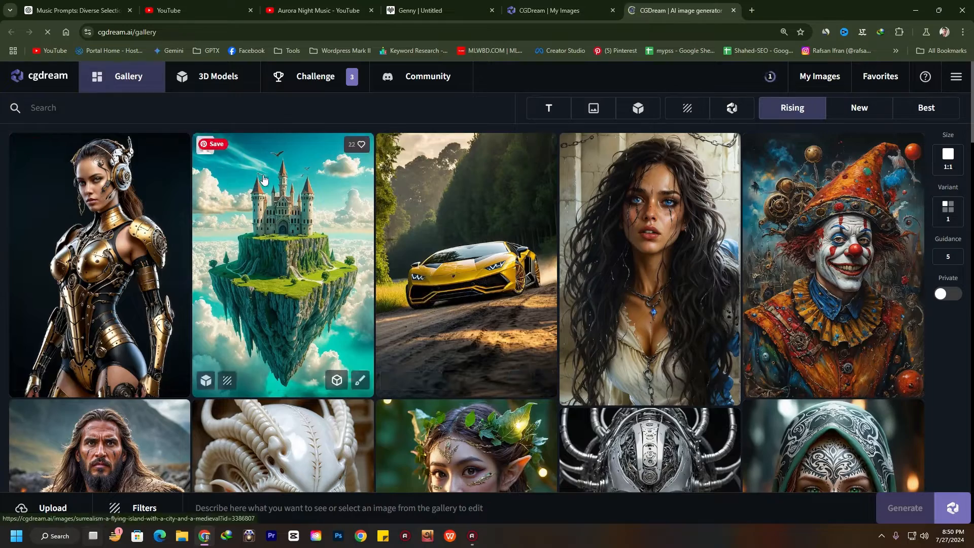
Browse the Rising images in the gallery to examine the range of styles and subjects
scroll(224, 299, "down", 10)
scroll(351, 256, "down", 7)
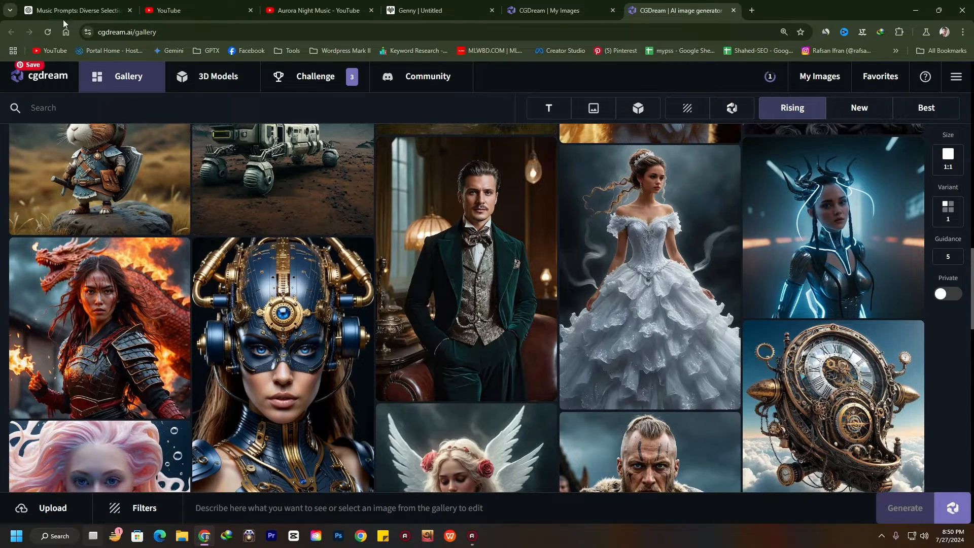
scroll(654, 361, "down", 6)
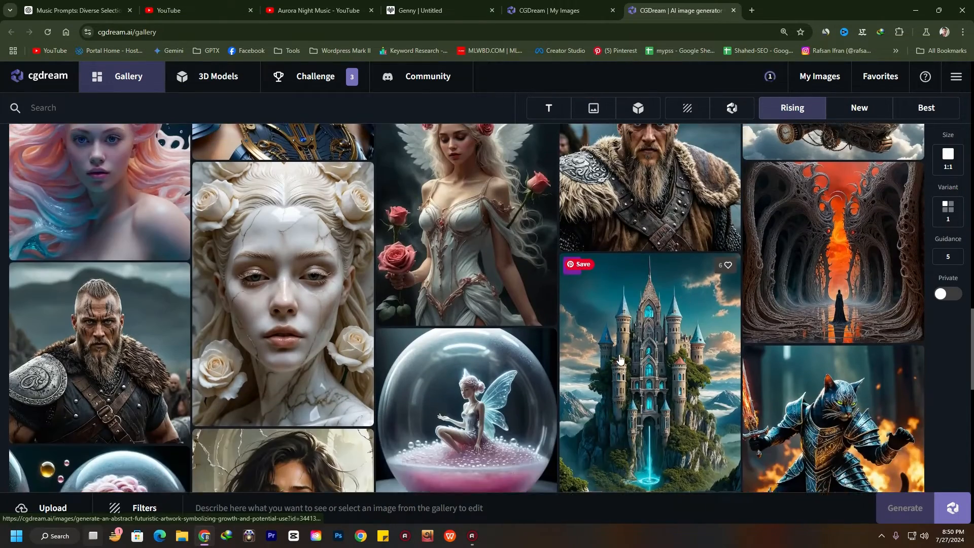
scroll(420, 245, "up", 2)
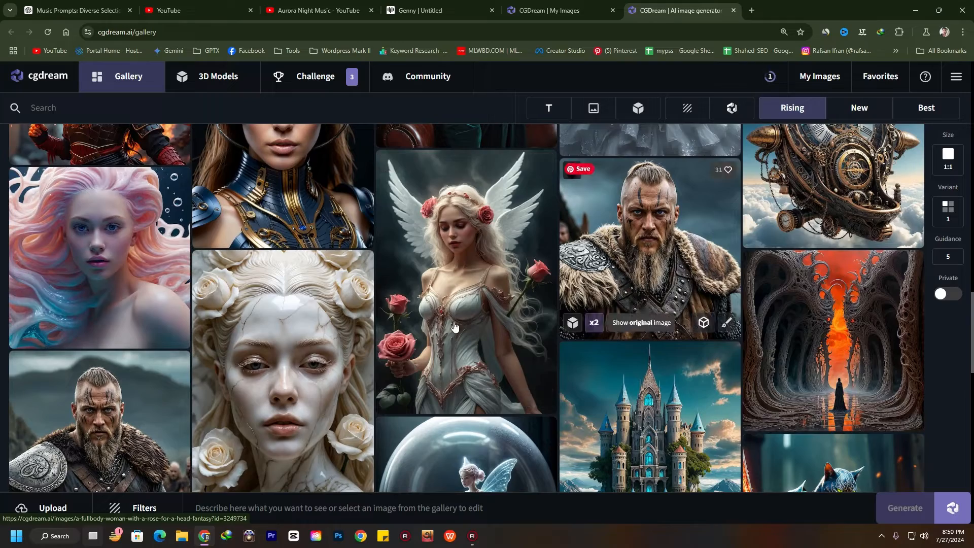
scroll(430, 289, "down", 2)
scroll(653, 336, "down", 3)
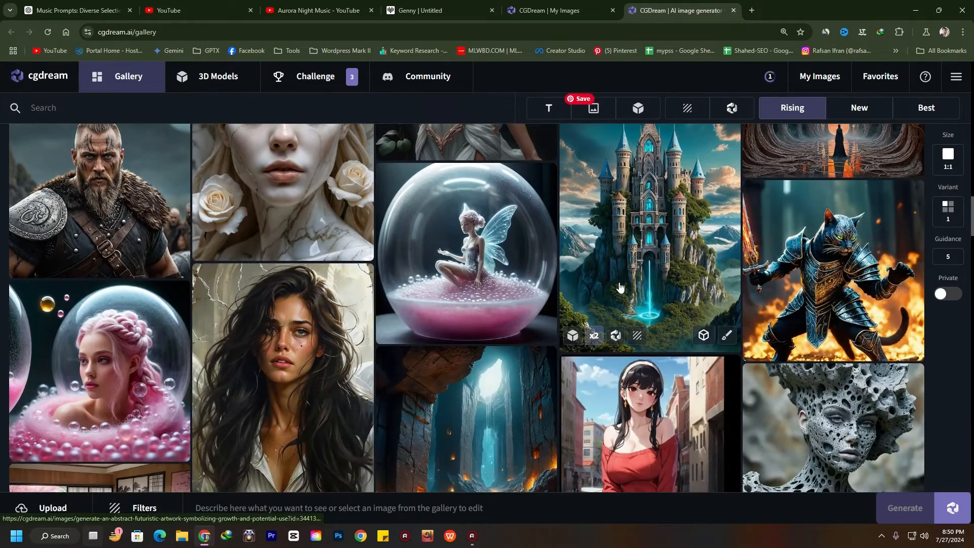
scroll(501, 322, "down", 4)
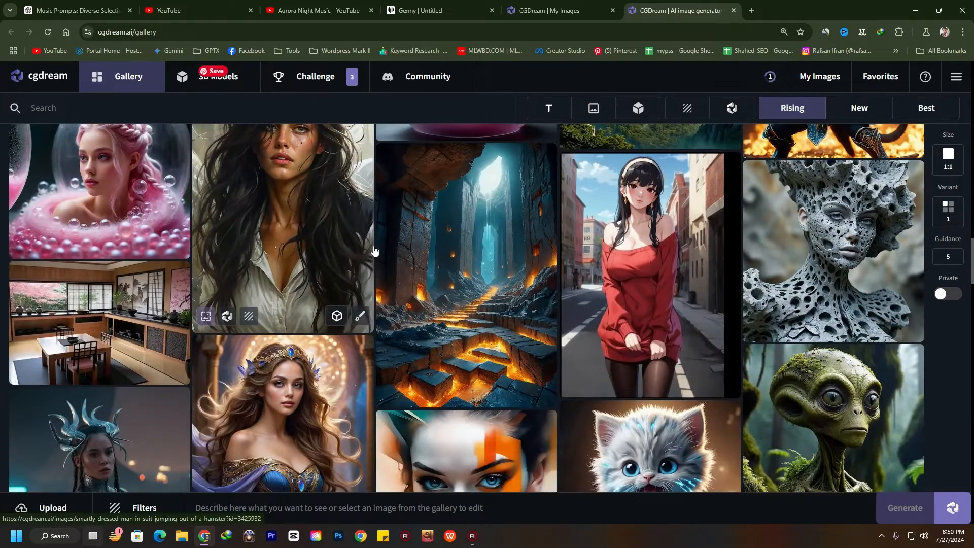
scroll(401, 278, "down", 4)
scroll(649, 284, "down", 4)
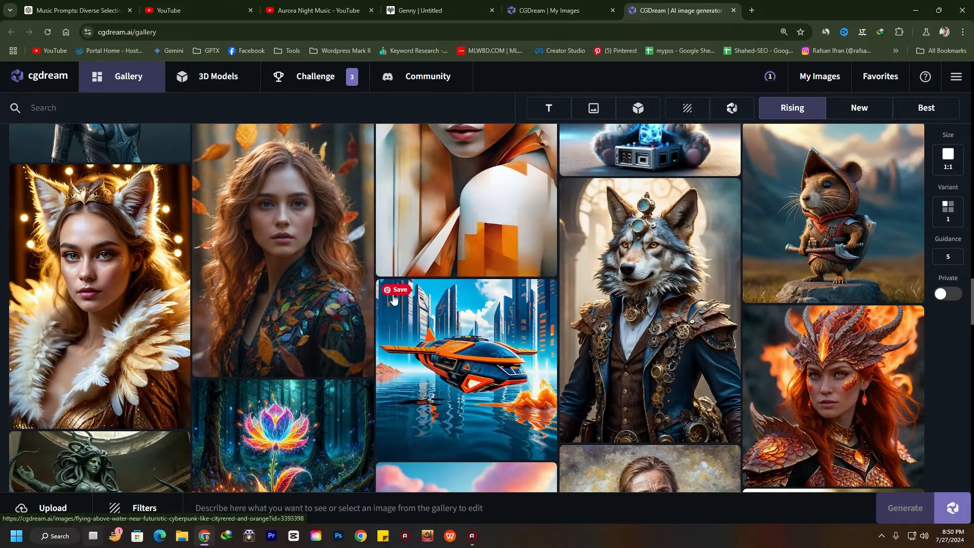
scroll(360, 290, "down", 1)
scroll(360, 290, "down", 7)
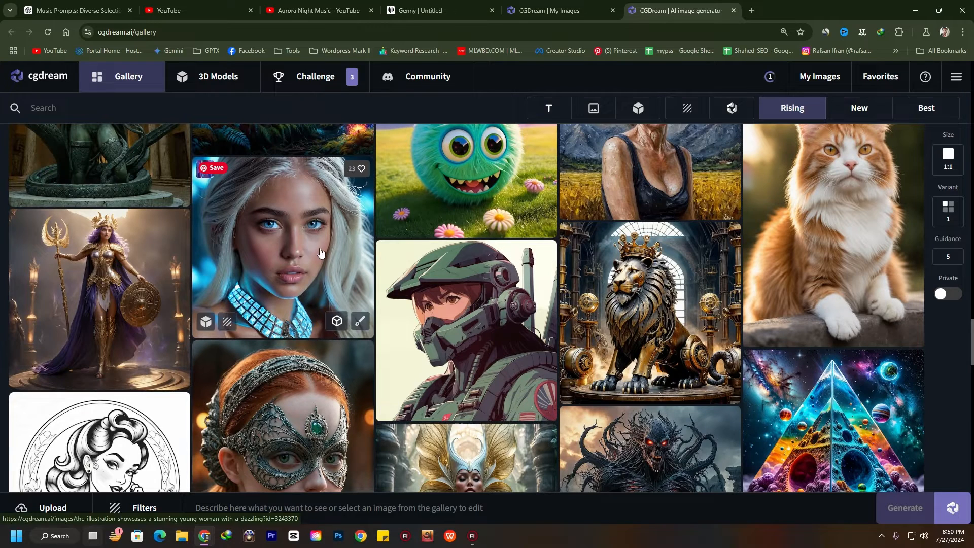
scroll(479, 279, "down", 5)
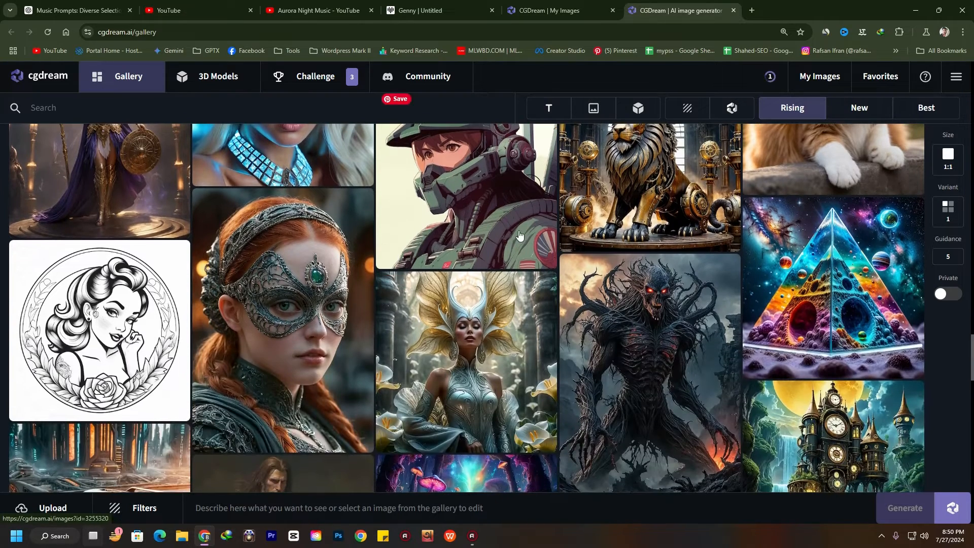
Check the progress of the warrior image's upscaling in My Images, and continue browsing the Rising gallery images
left_click(539, 5)
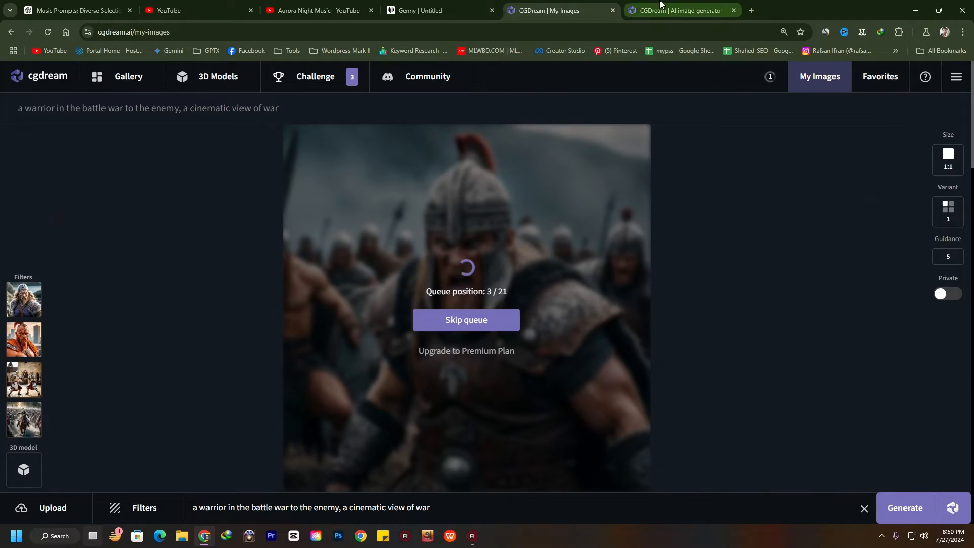
left_click(679, 10)
scroll(400, 317, "down", 4)
scroll(401, 318, "down", 5)
scroll(431, 304, "up", 16)
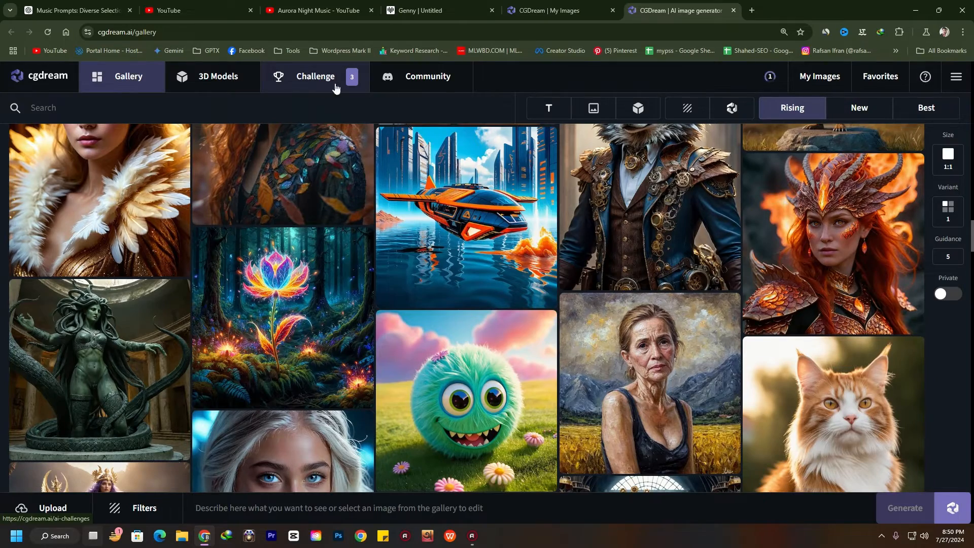
scroll(446, 301, "down", 15)
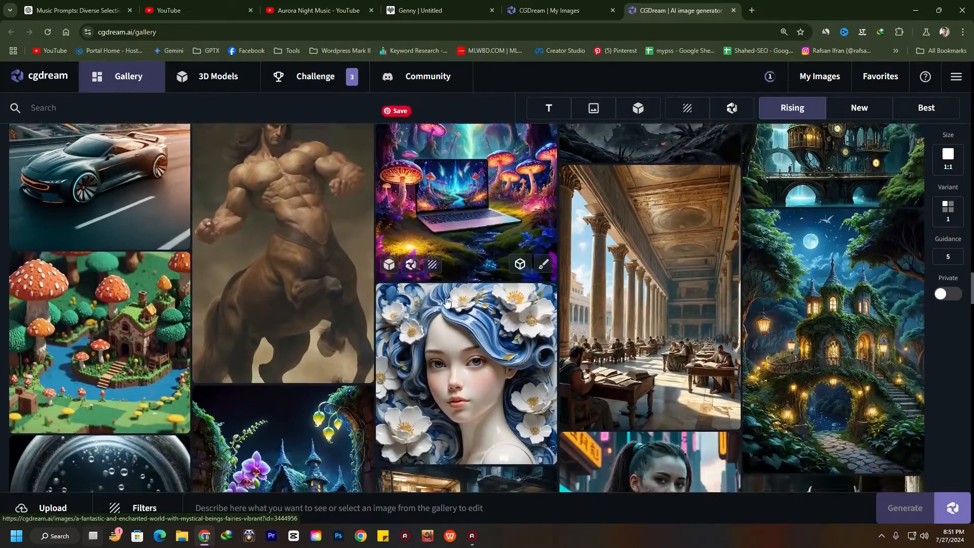
Browse further down the Rising gallery to examine more image styles and subjects
scroll(446, 301, "down", 4)
scroll(446, 301, "down", 6)
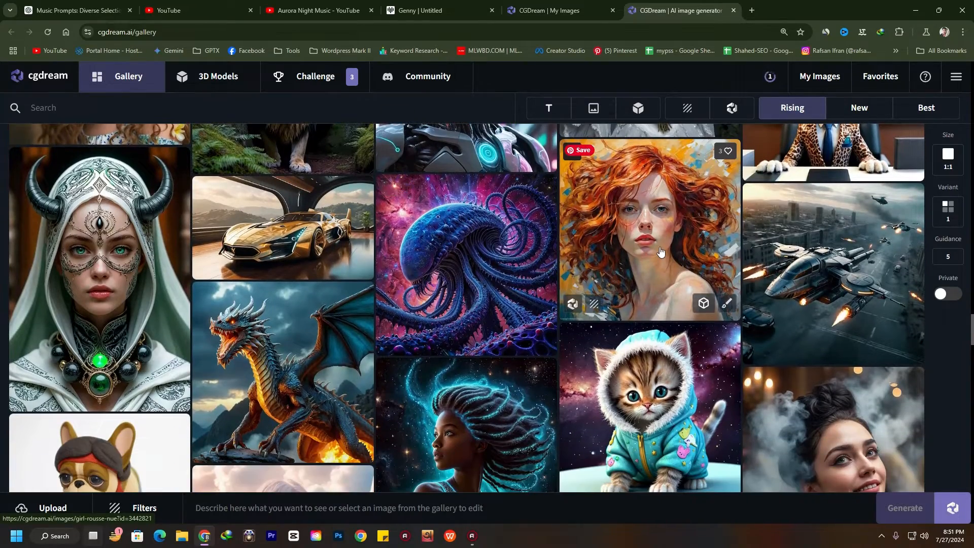
scroll(350, 293, "down", 4)
scroll(304, 289, "up", 1)
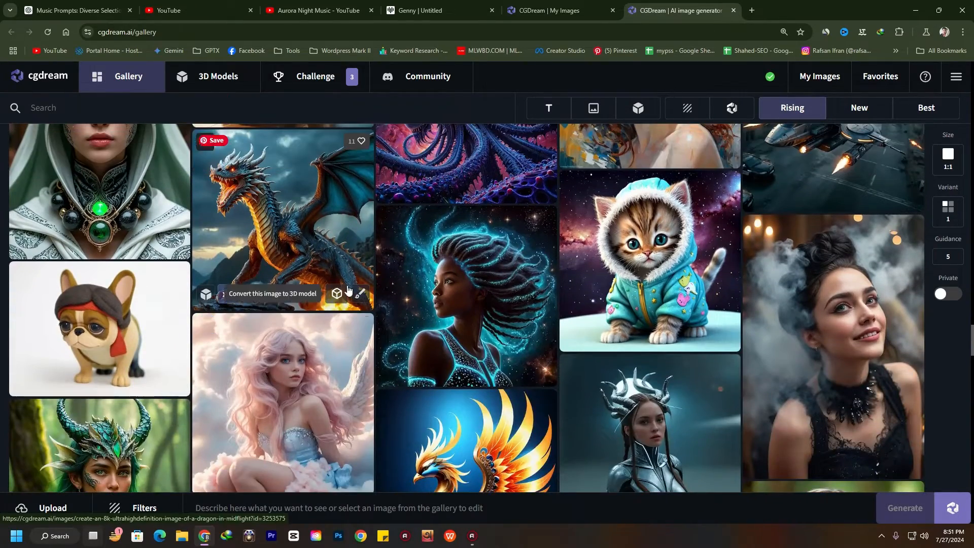
scroll(299, 274, "down", 7)
scroll(299, 269, "down", 15)
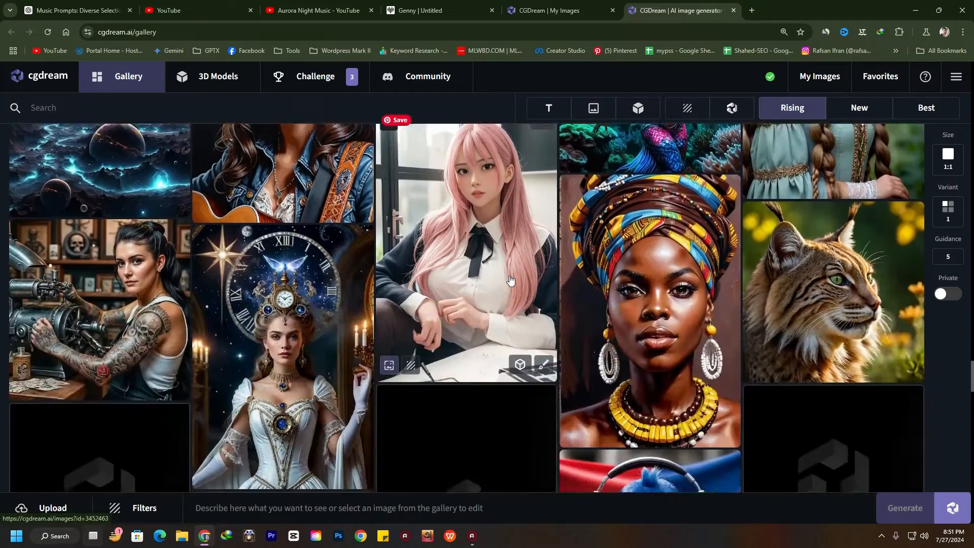
scroll(471, 289, "down", 4)
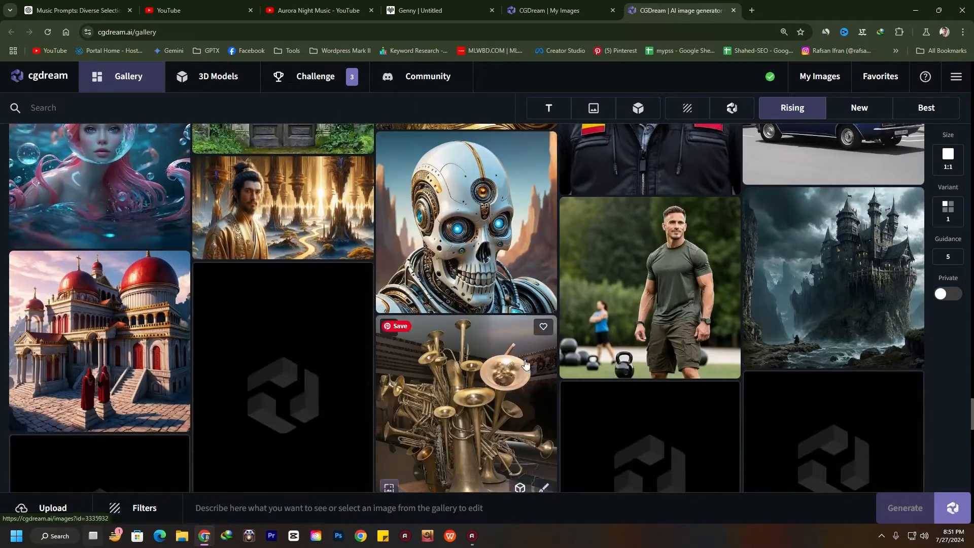
scroll(618, 278, "up", 2)
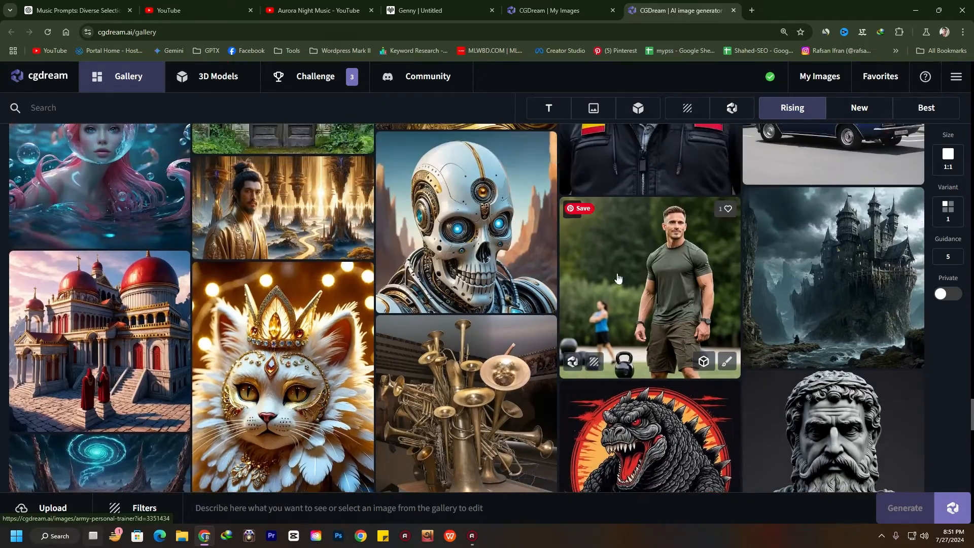
Open the army personal trainer image from the gallery and read its full prompt from the description to the keywords
left_click(645, 285)
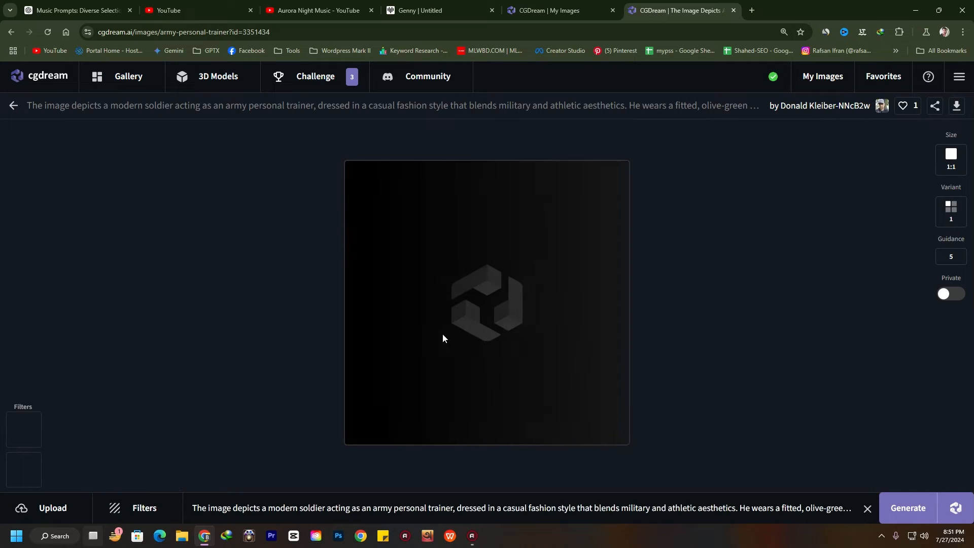
left_click(567, 504)
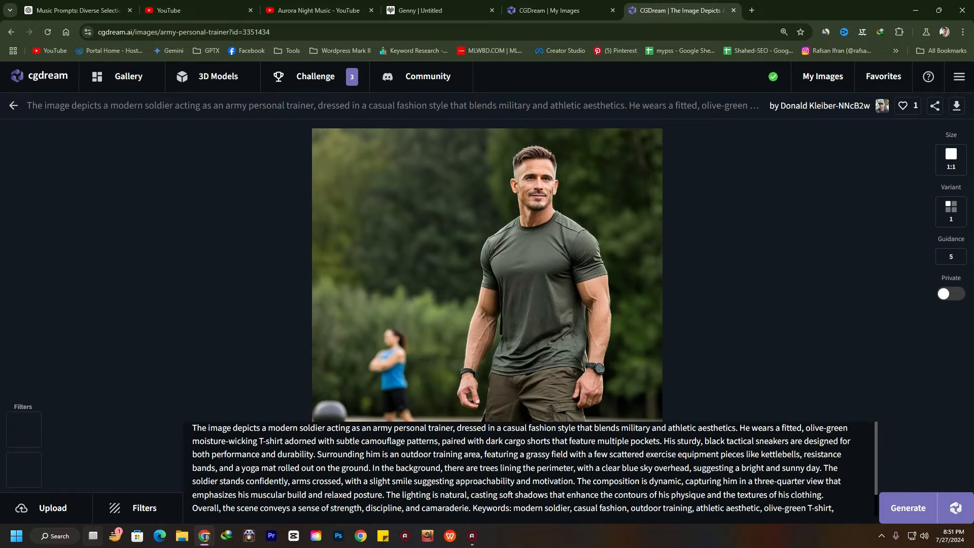
left_click(428, 338)
left_click(496, 508)
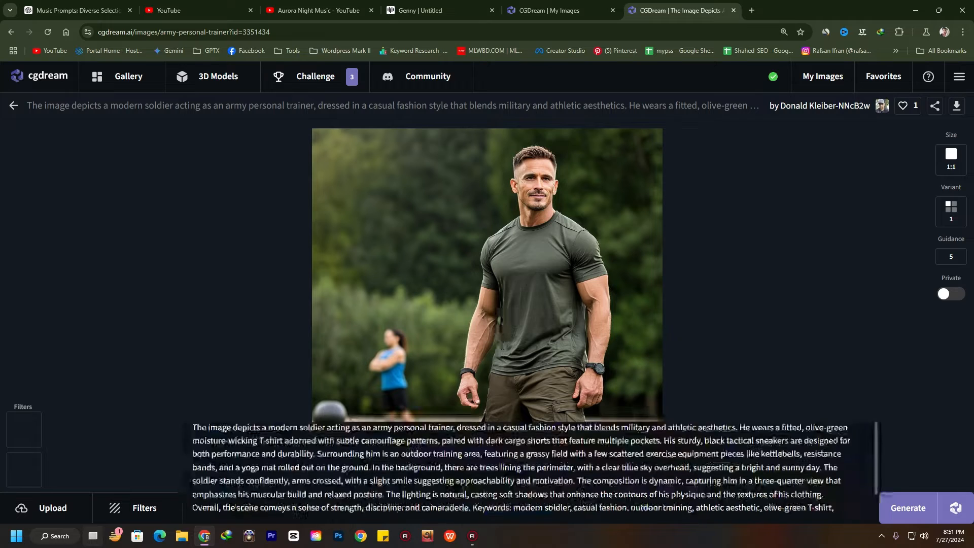
scroll(527, 469, "down", 1)
scroll(527, 469, "up", 1)
scroll(276, 494, "down", 1)
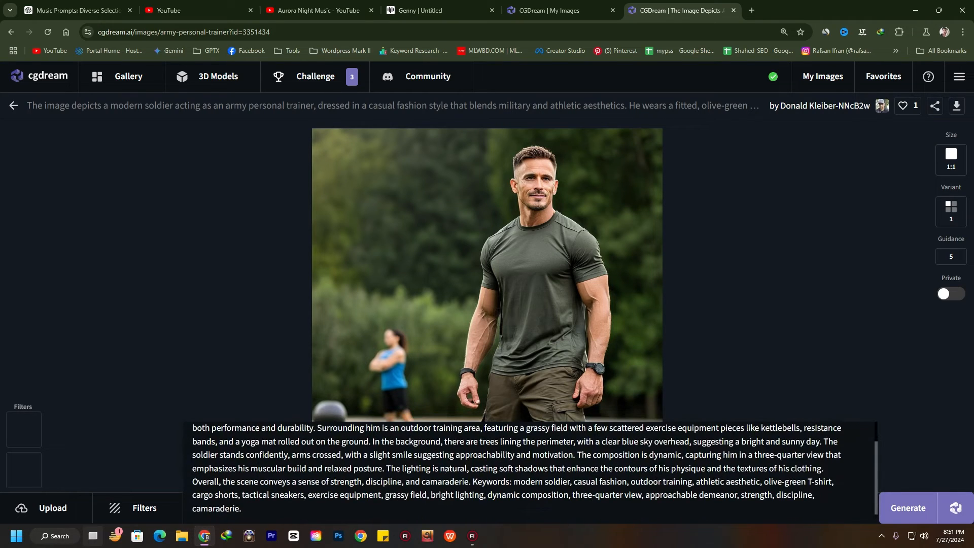
scroll(276, 494, "up", 1)
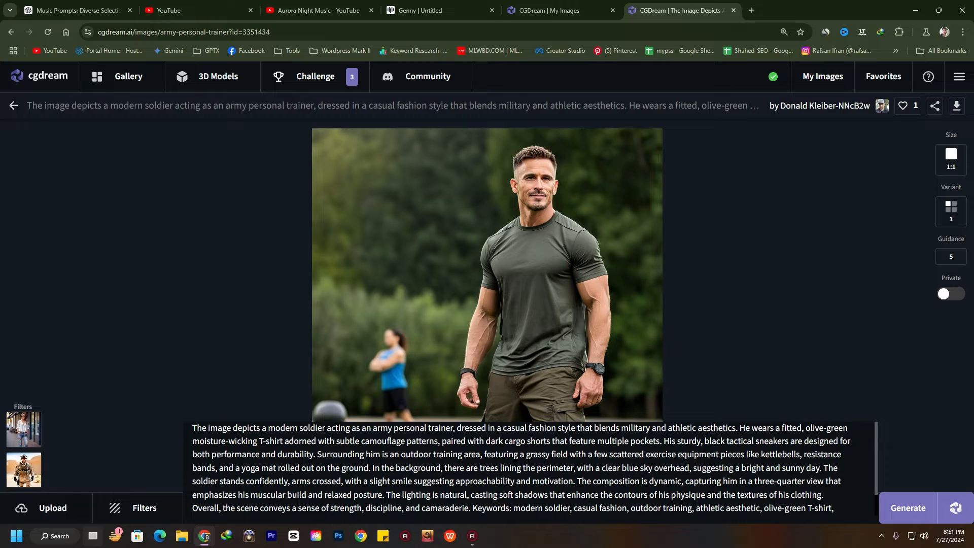
scroll(330, 495, "down", 1)
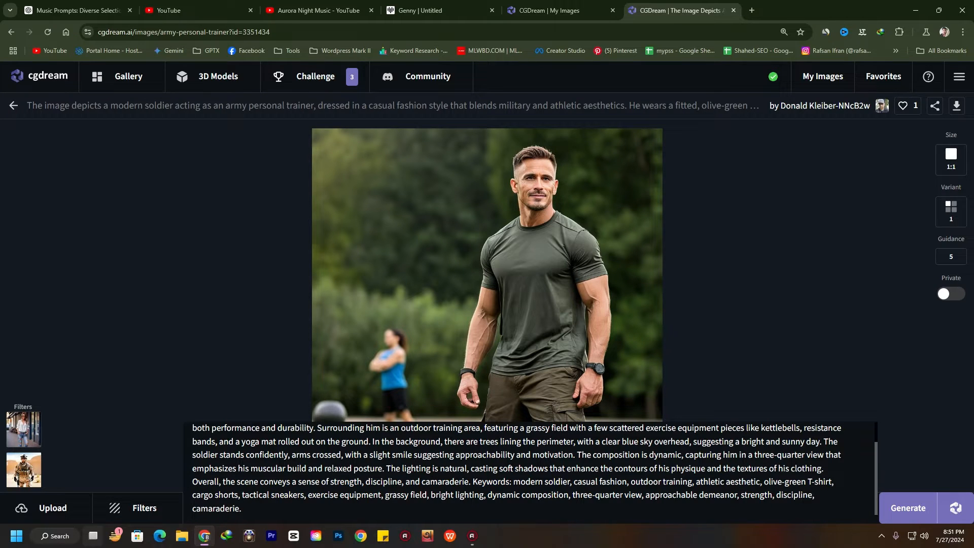
scroll(303, 507, "up", 1)
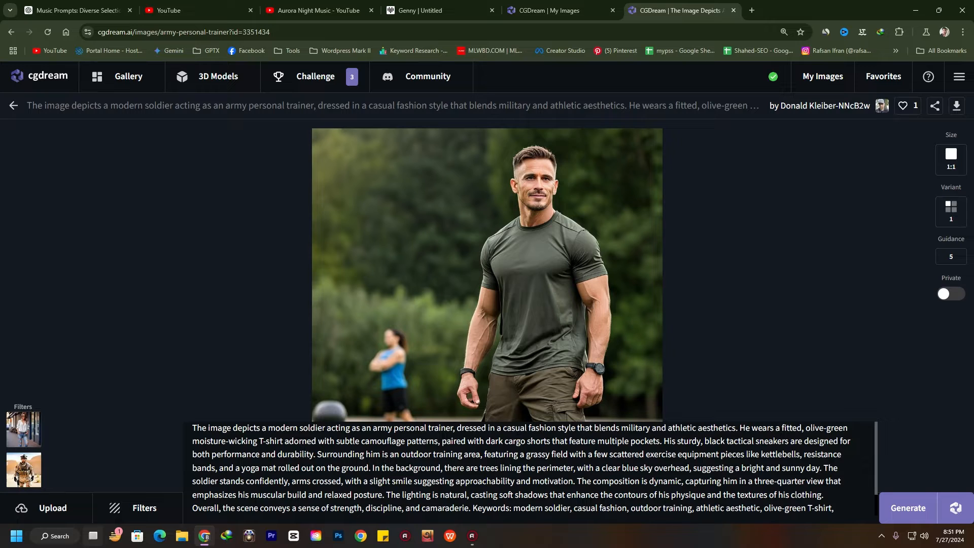
scroll(534, 469, "down", 1)
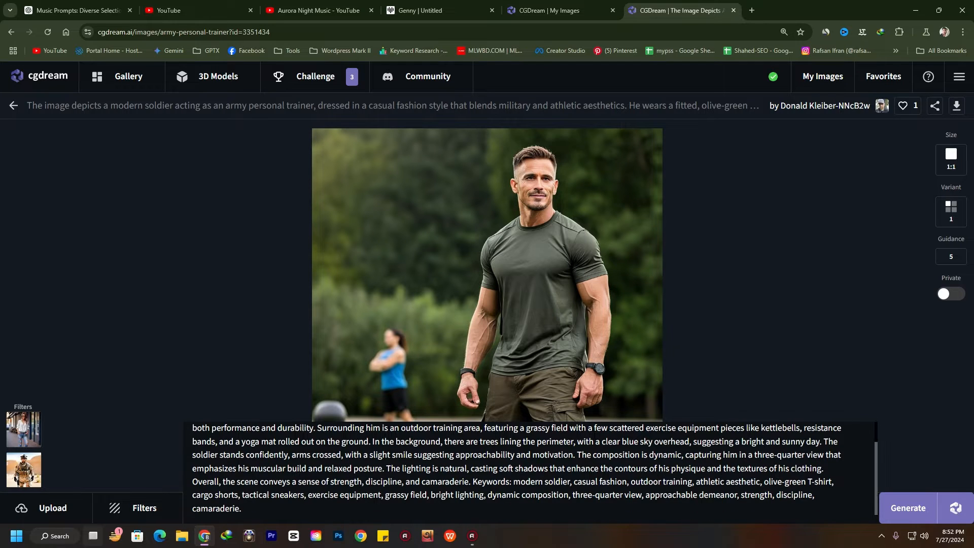
scroll(479, 482, "up", 1)
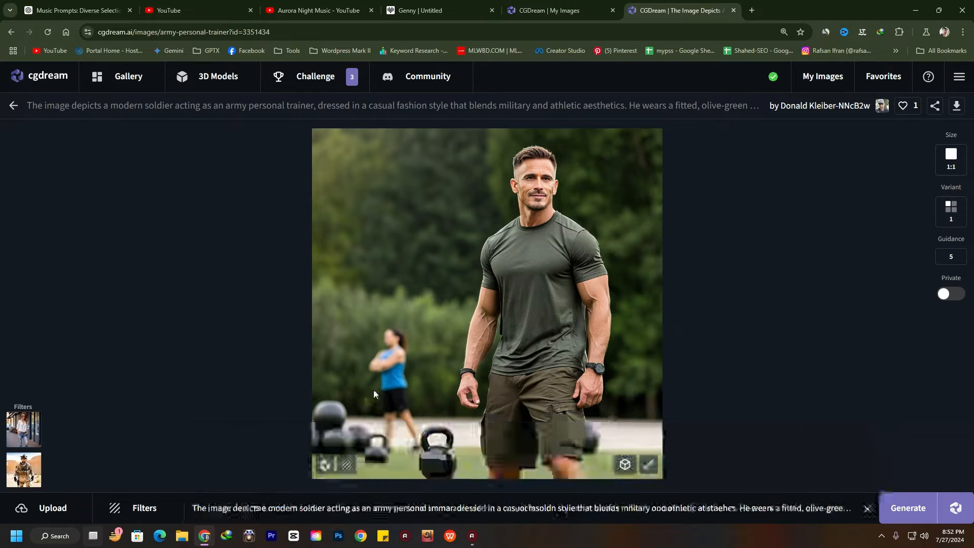
mouse_move(547, 508)
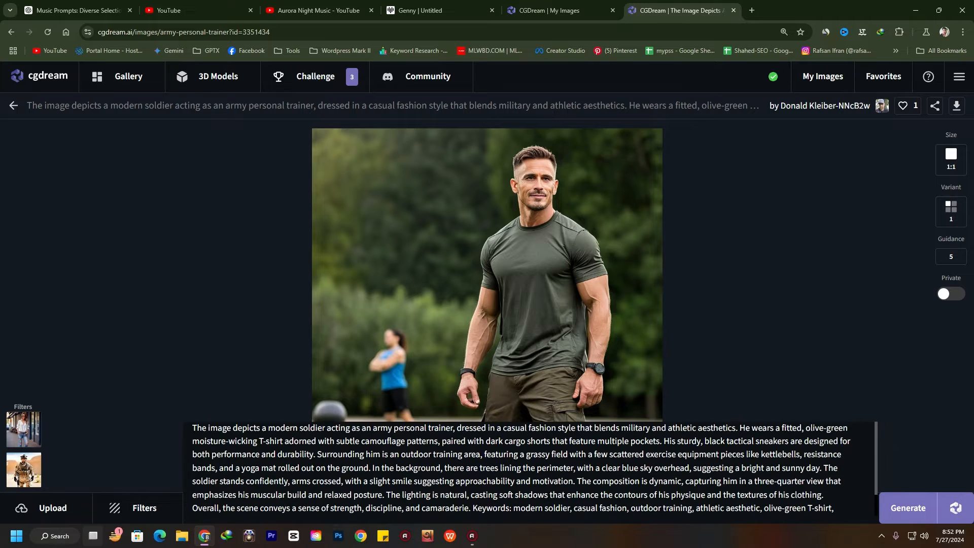
scroll(534, 469, "down", 1)
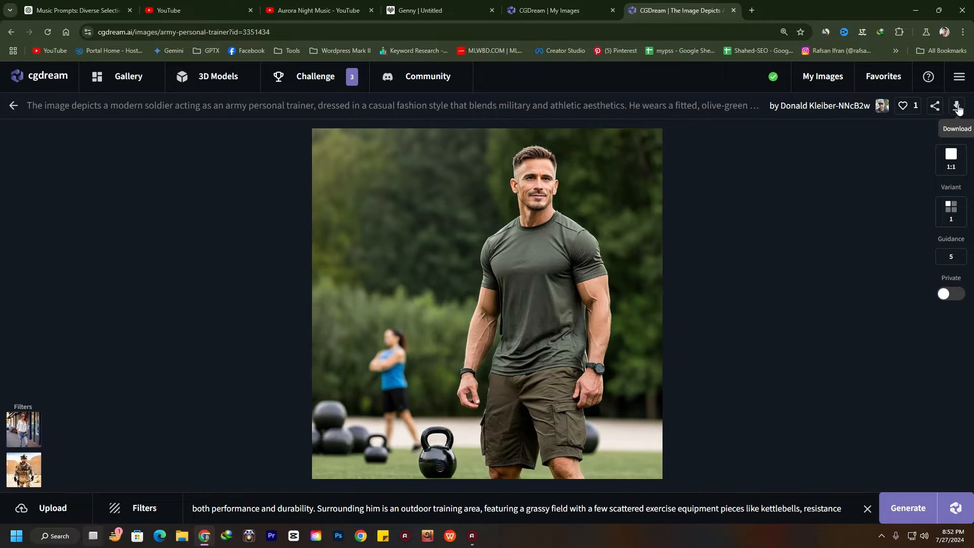
Switch to the My Images browser tab and open the upscaled warrior image in its detail view
key("ctrl+shift+Tab")
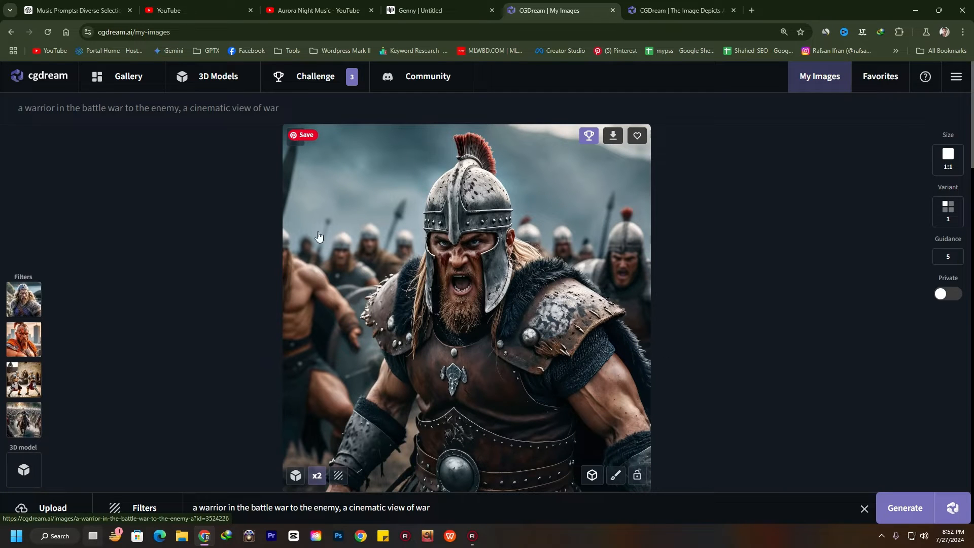
scroll(464, 299, "down", 4)
scroll(472, 304, "up", 4)
left_click(491, 318)
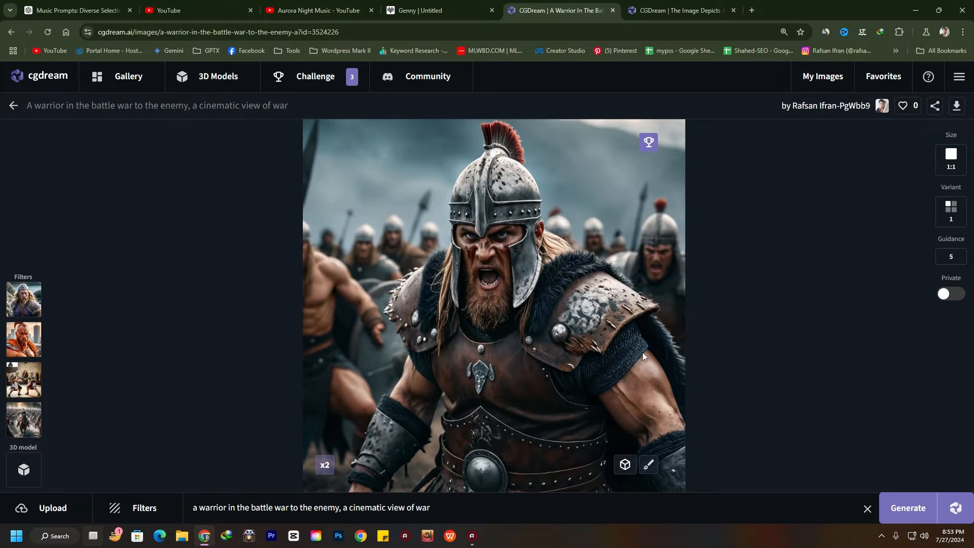
Return to the other browser tab, leave the personal trainer image and examine more of the Rising gallery
left_click(663, 9)
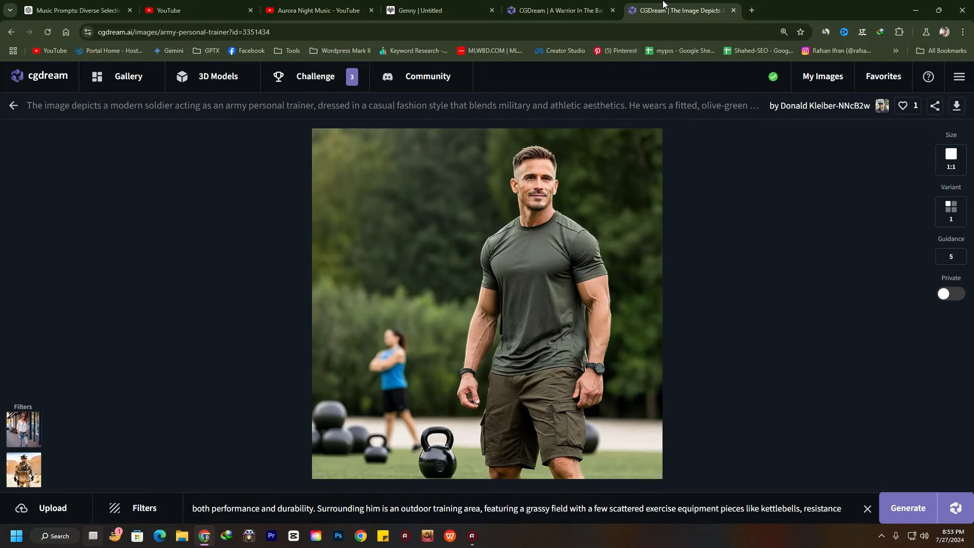
left_click(15, 107)
scroll(353, 351, "down", 3)
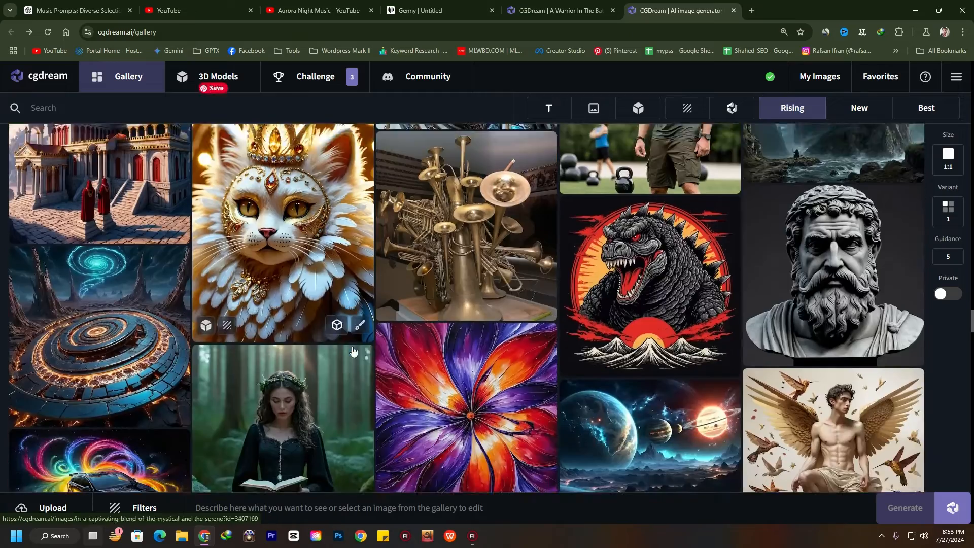
scroll(353, 351, "down", 8)
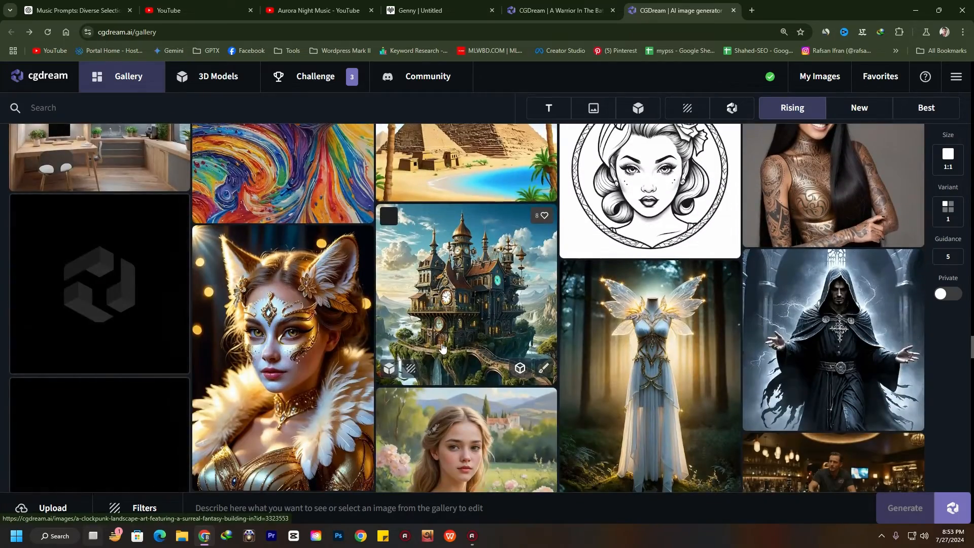
scroll(442, 348, "down", 10)
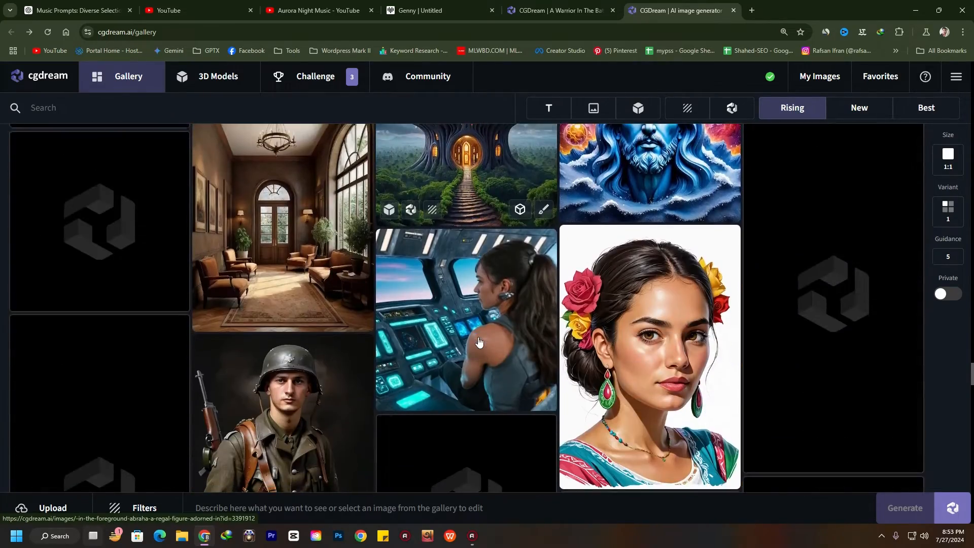
scroll(478, 341, "down", 3)
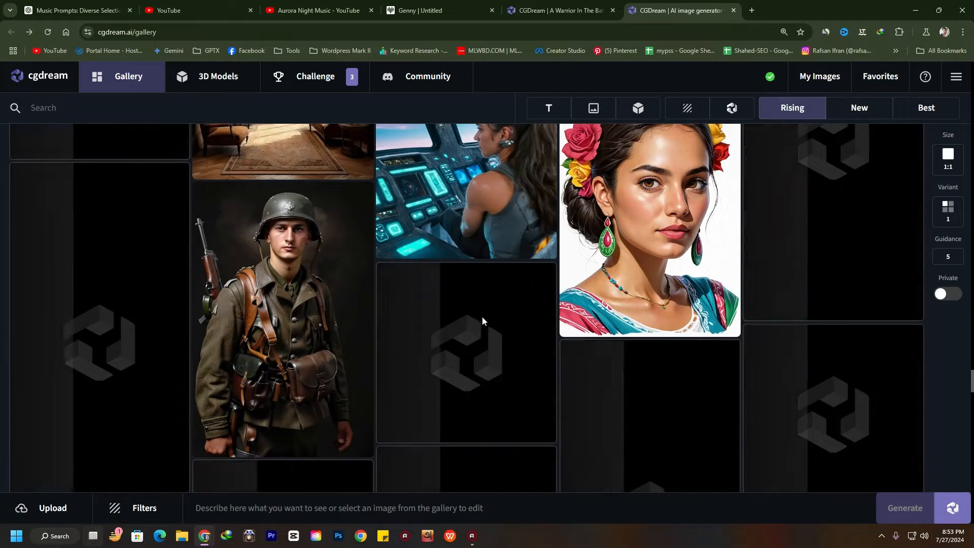
scroll(376, 262, "up", 8)
scroll(376, 262, "down", 4)
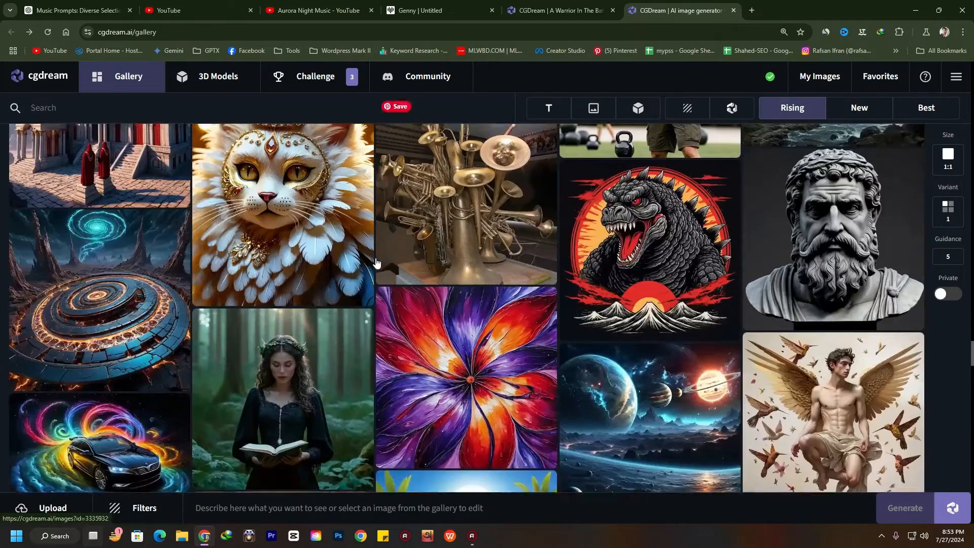
scroll(376, 262, "up", 4)
scroll(482, 261, "up", 12)
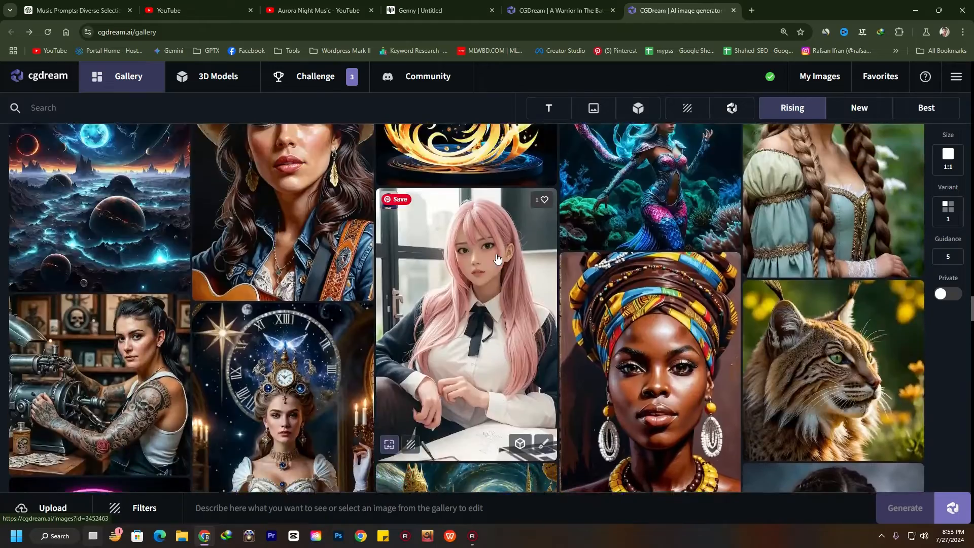
scroll(497, 258, "up", 6)
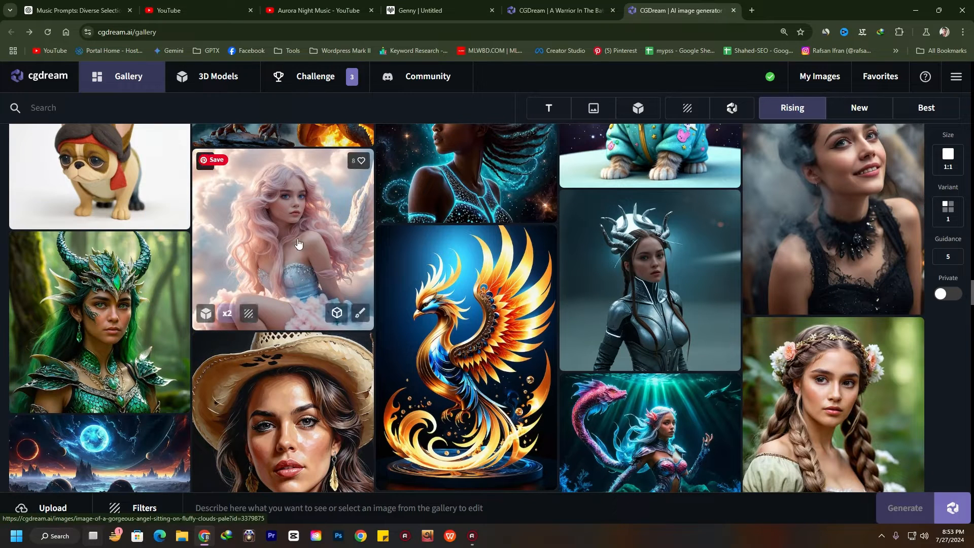
Browse the 3D Models library and open the black Koenigsegg Agera sports car in the model preview
left_click(229, 80)
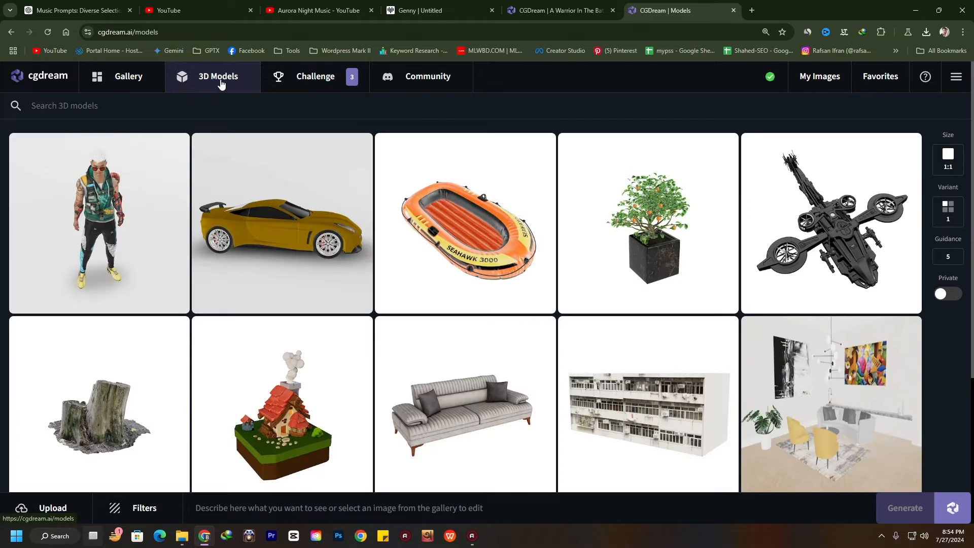
scroll(543, 236, "down", 4)
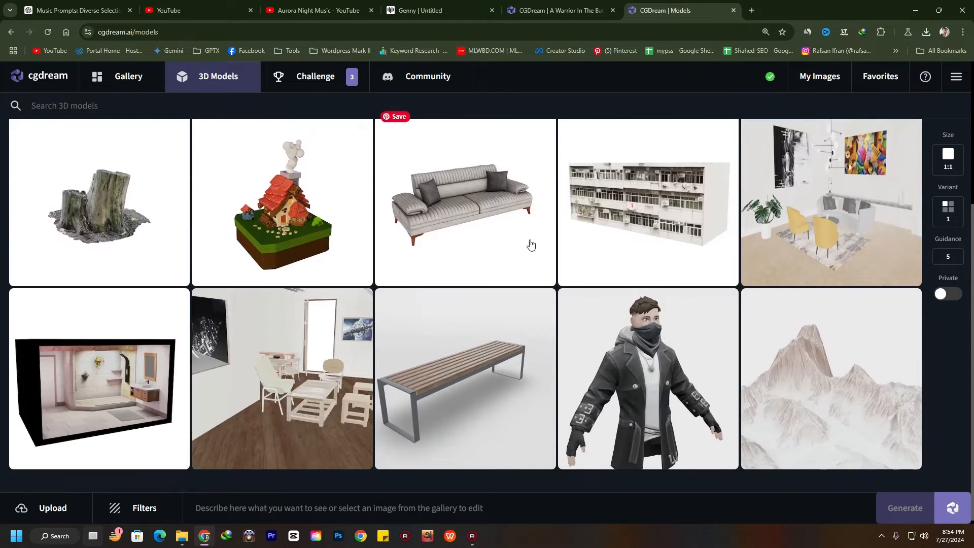
scroll(529, 245, "down", 7)
scroll(527, 244, "up", 10)
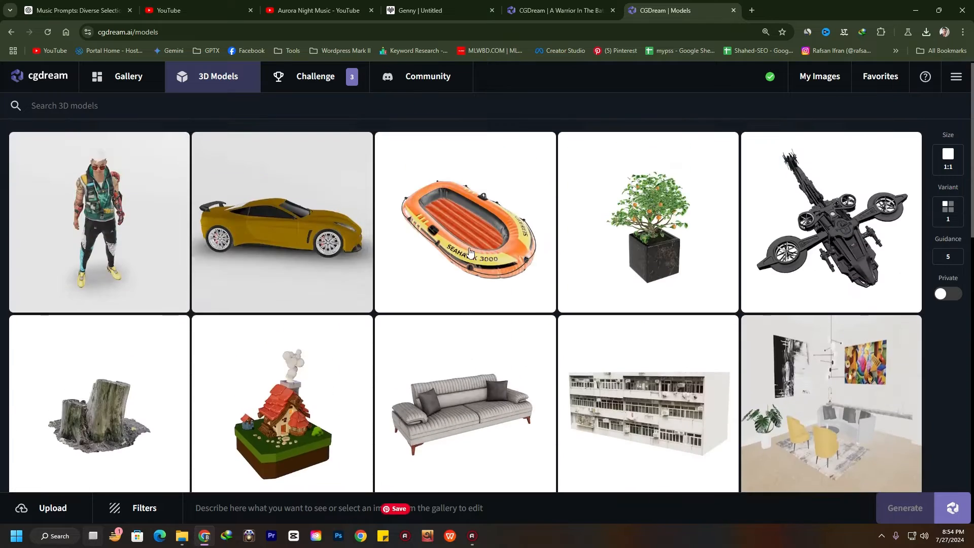
scroll(470, 252, "down", 10)
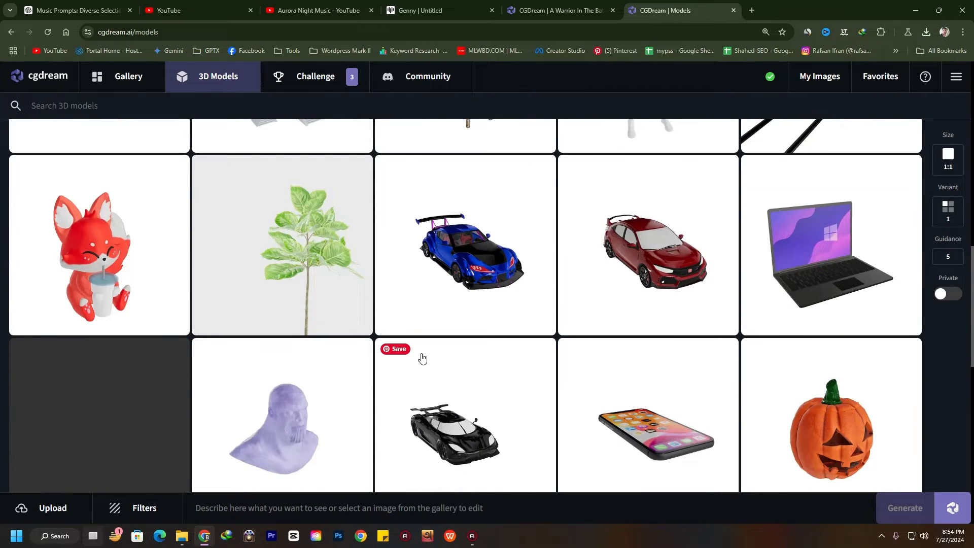
scroll(422, 358, "down", 3)
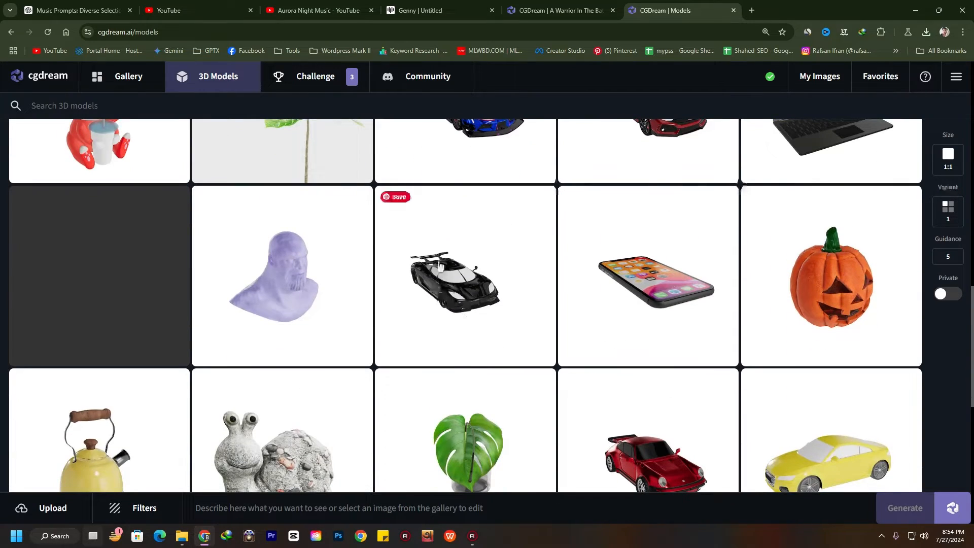
scroll(470, 288, "up", 4)
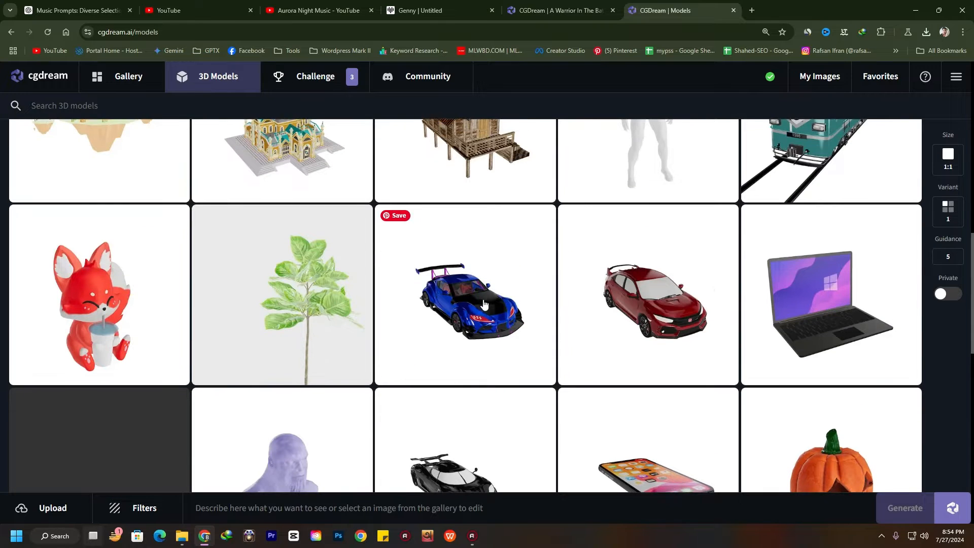
scroll(474, 288, "down", 4)
left_click(466, 292)
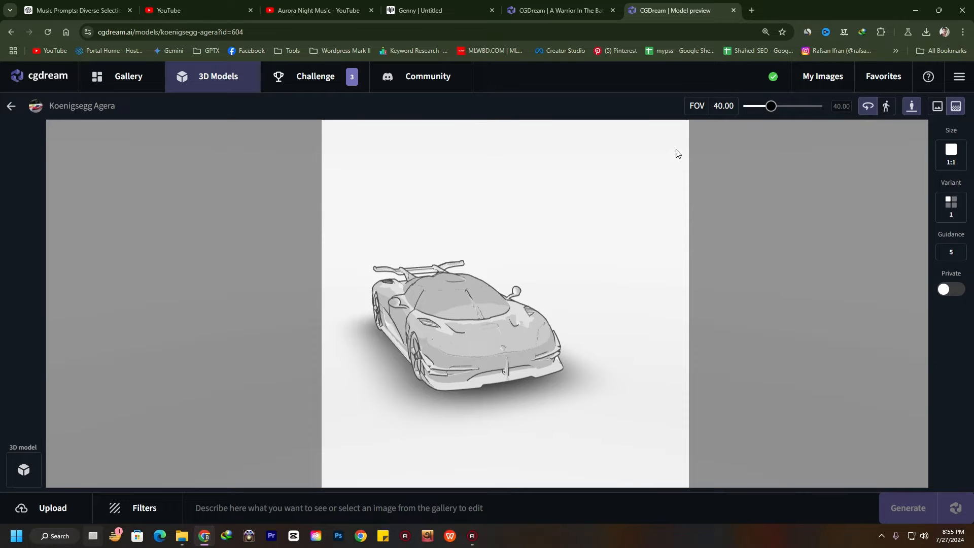
Leave the sports car preview, browse the 3D Models library and open the iphone12 apple iphone pro model
left_click(4, 107)
scroll(514, 280, "down", 7)
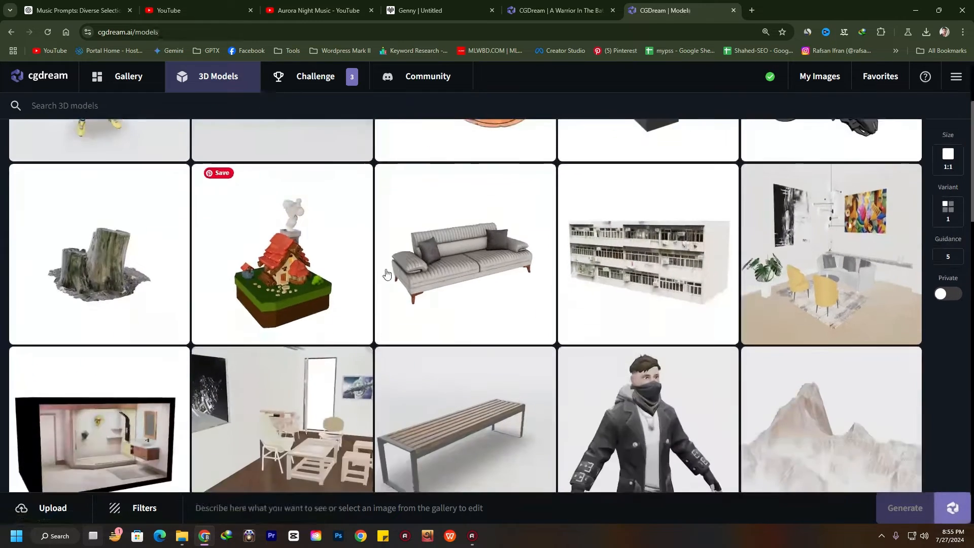
scroll(543, 278, "down", 7)
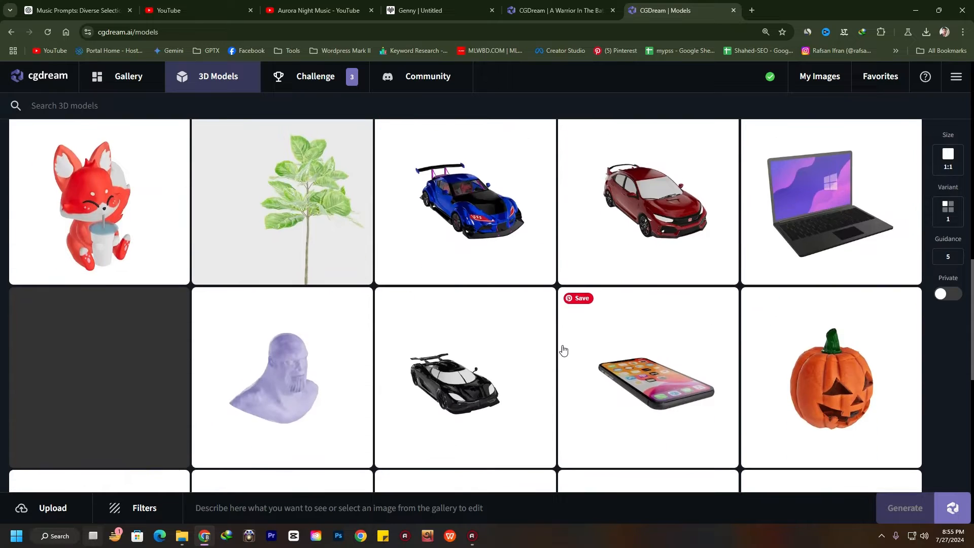
scroll(563, 350, "down", 2)
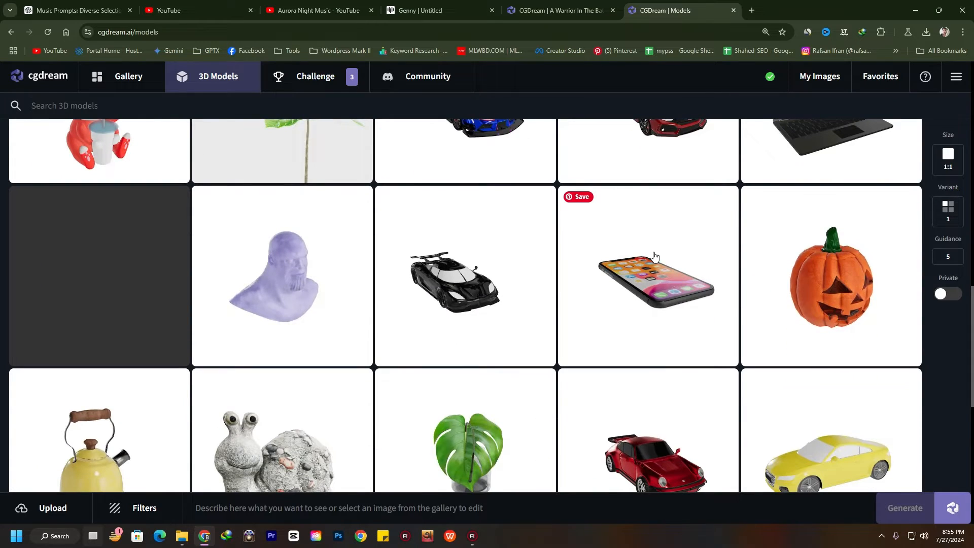
left_click(655, 256)
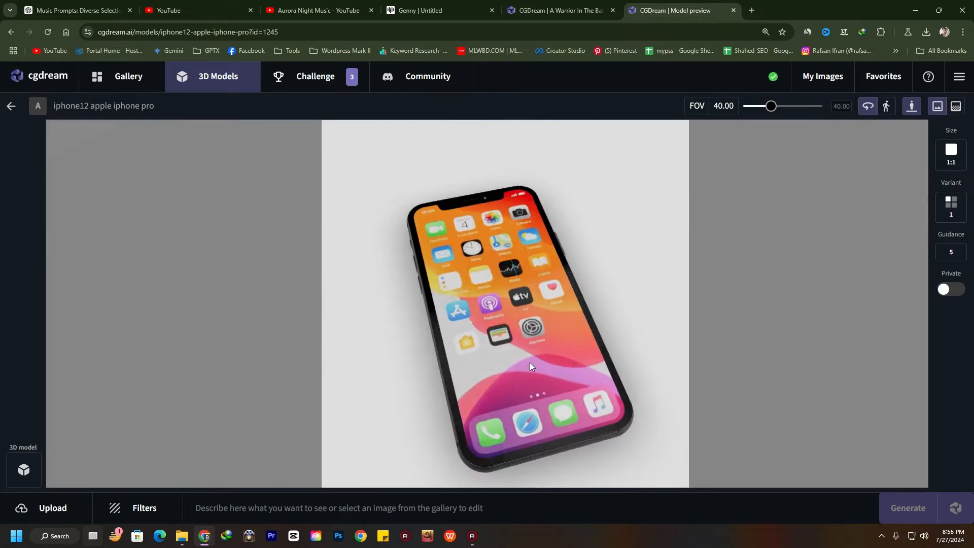
Orbit around the phone model to examine it from several angles and set the preview's FOV to 51.75
mouse_move(530, 362)
left_mouse_down()
mouse_move(519, 328)
mouse_move(518, 350)
left_mouse_up()
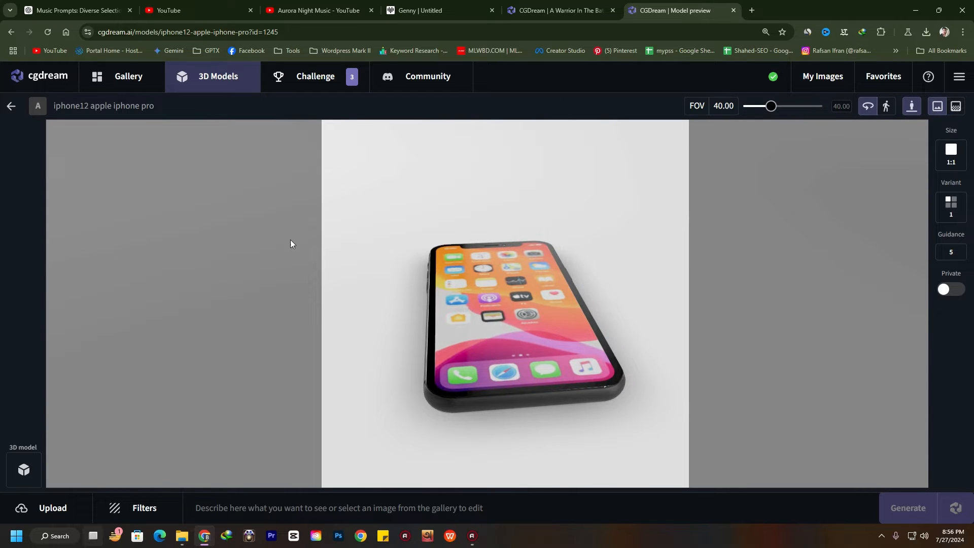
left_click_drag(468, 309, 757, 146)
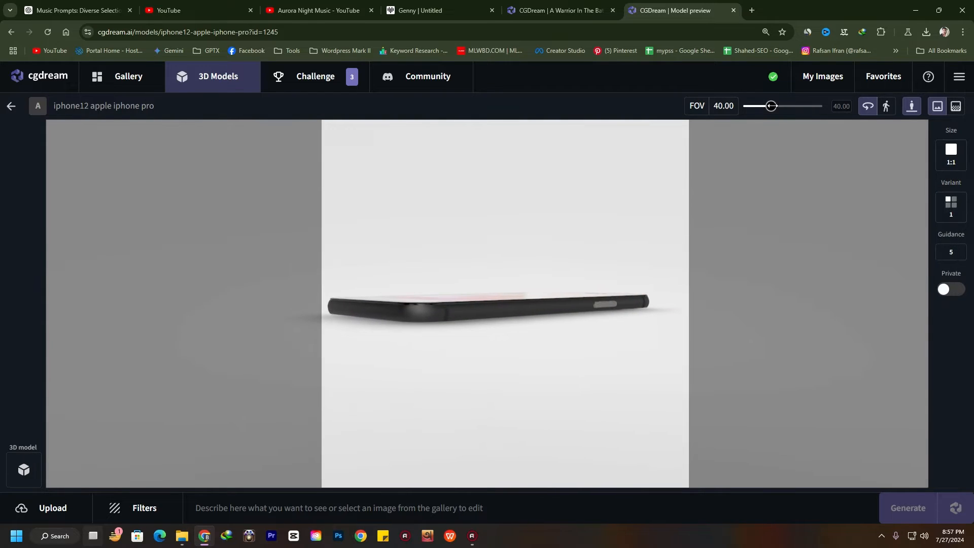
mouse_move(771, 106)
left_mouse_down()
mouse_move(795, 107)
mouse_move(772, 110)
mouse_move(791, 107)
mouse_move(780, 107)
left_mouse_up()
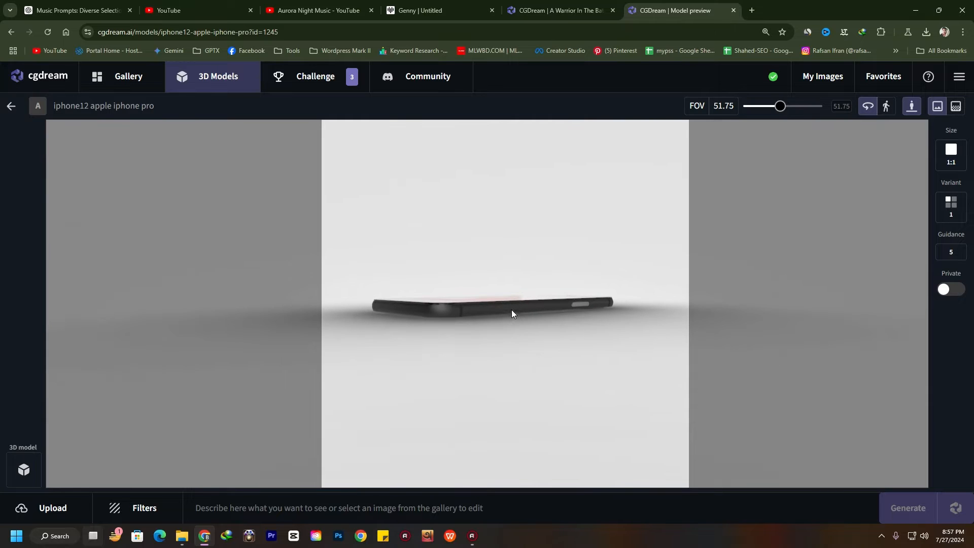
left_click_drag(511, 314, 61, 195)
Return to the 3D Models library and look through the vehicles, buildings, furniture and characters on offer
left_click(11, 105)
scroll(608, 253, "down", 5)
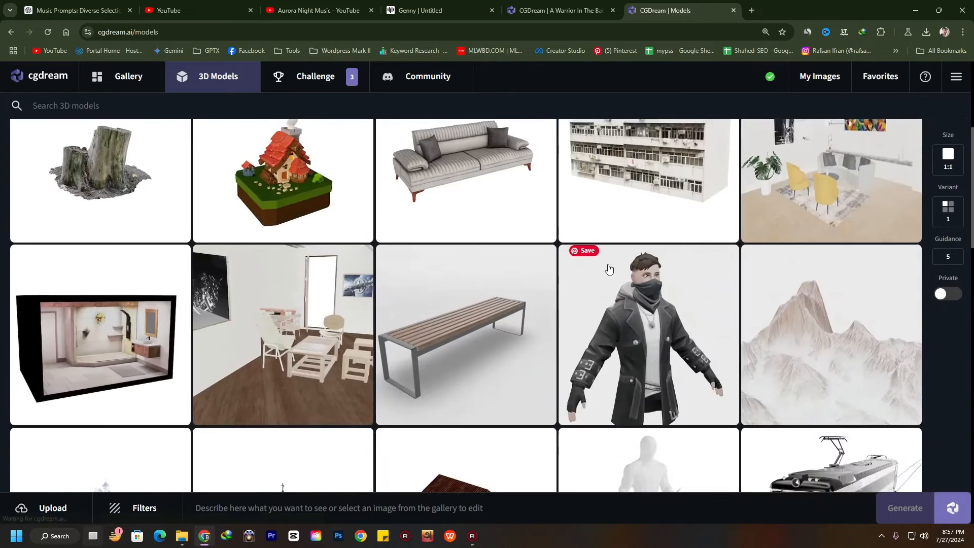
scroll(608, 268, "down", 10)
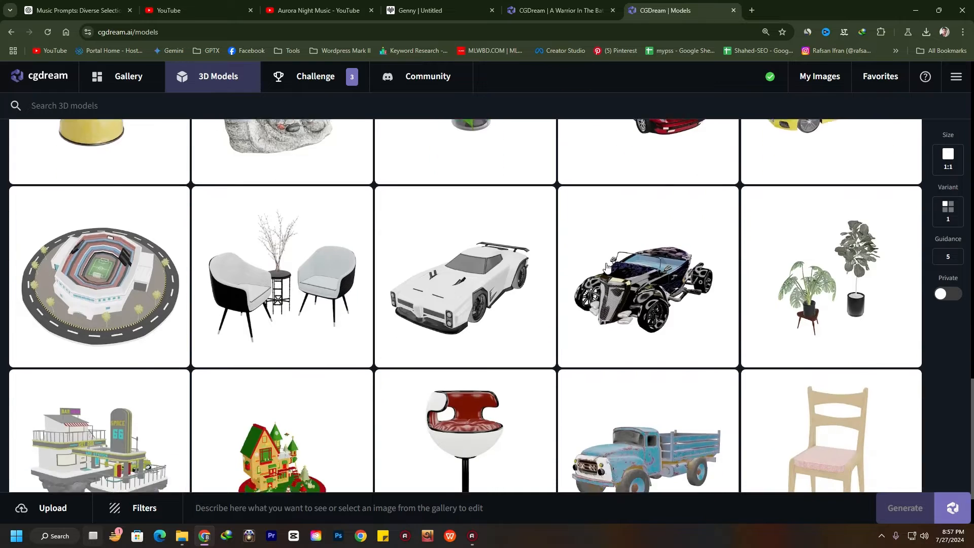
scroll(531, 333, "up", 10)
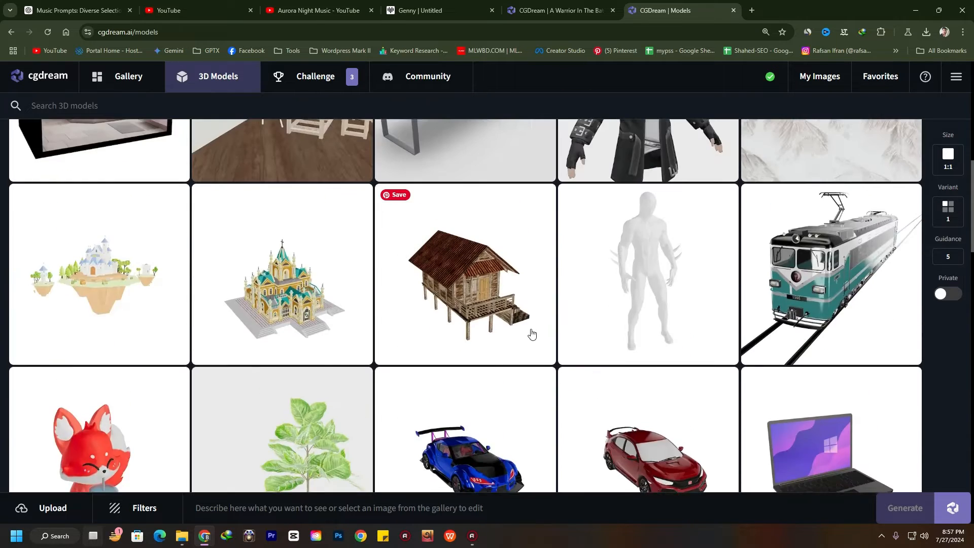
scroll(531, 333, "up", 10)
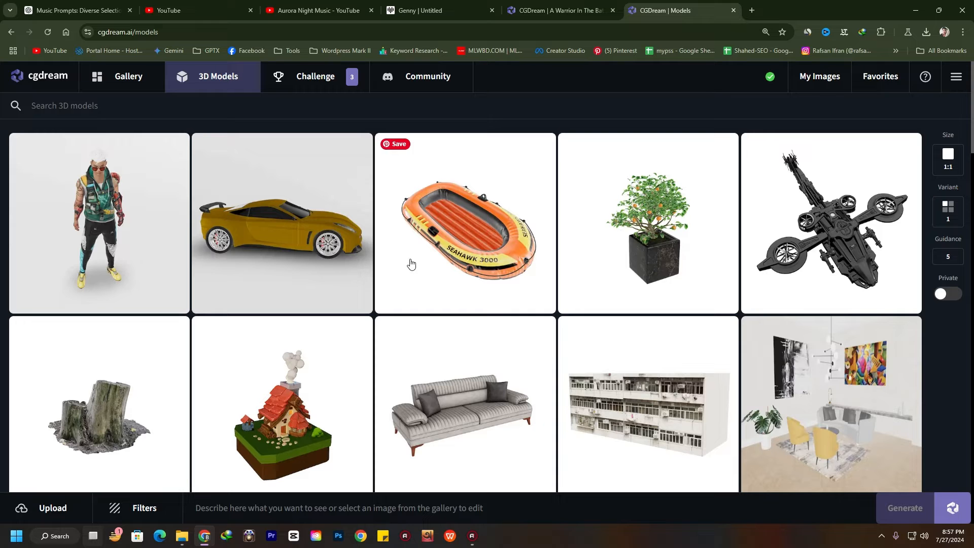
From the Gallery, enter the image prompt "spiderman in the newyork city with his girlfriend gwen, and he is at the top of the skyscapper building"
left_click(122, 76)
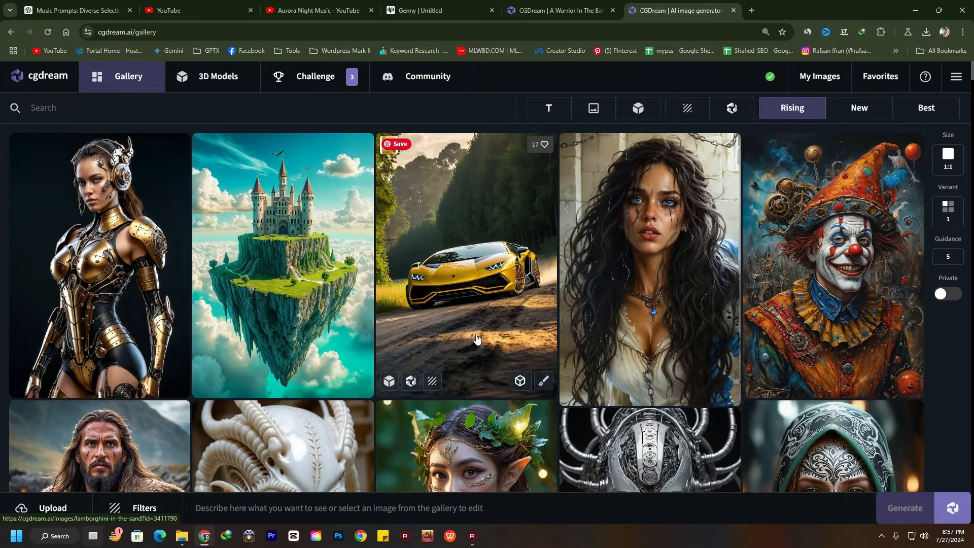
scroll(477, 338, "down", 15)
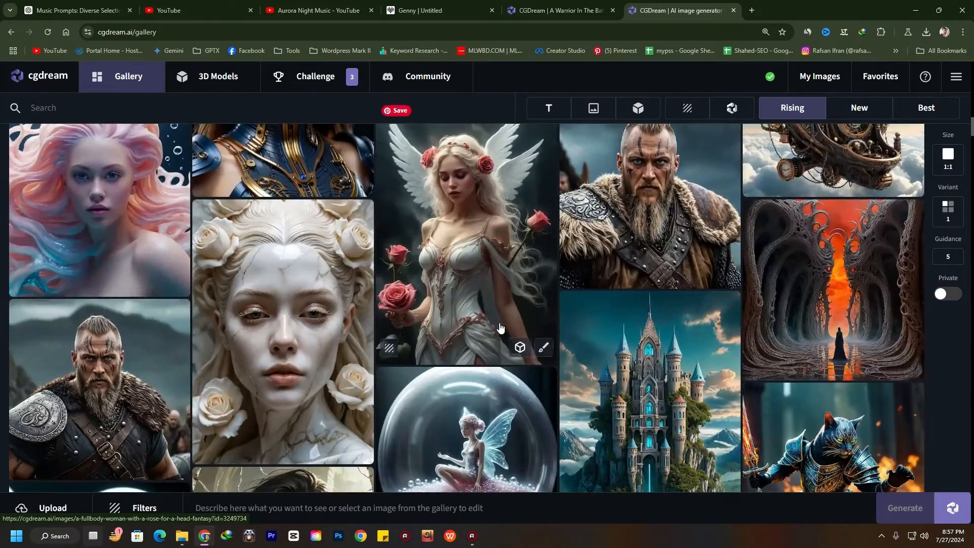
scroll(581, 441, "down", 3)
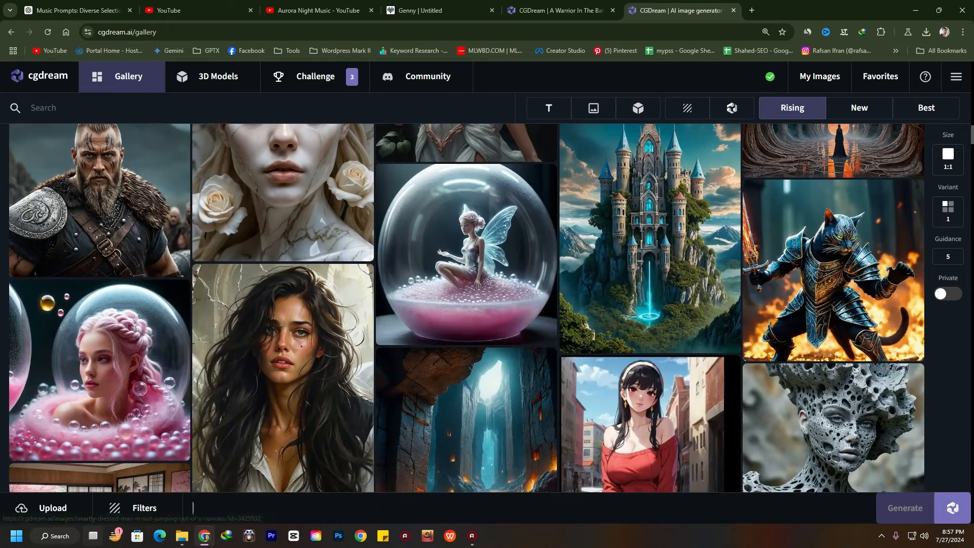
type("spi")
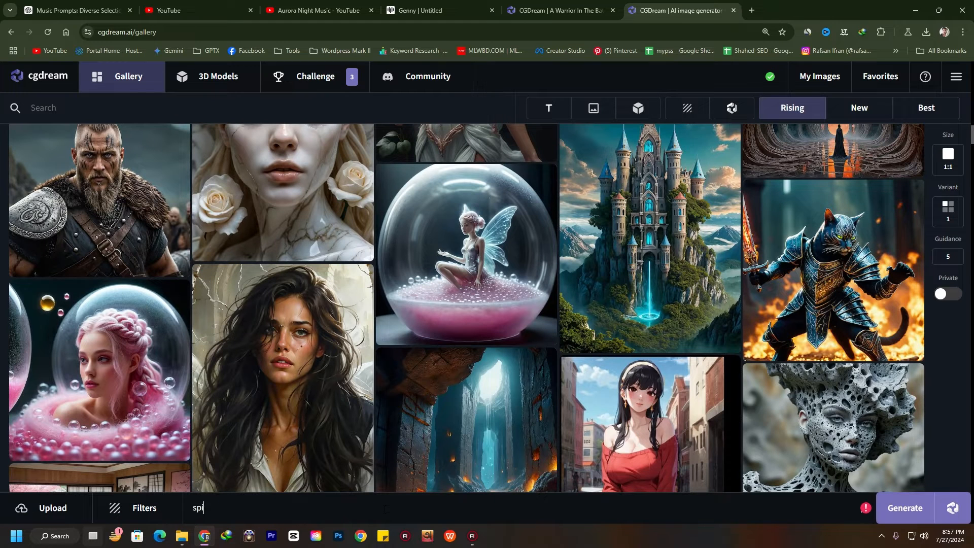
type("derman in the newyork city with his girlfriend gwen, and he is at the top of the skyscapper building")
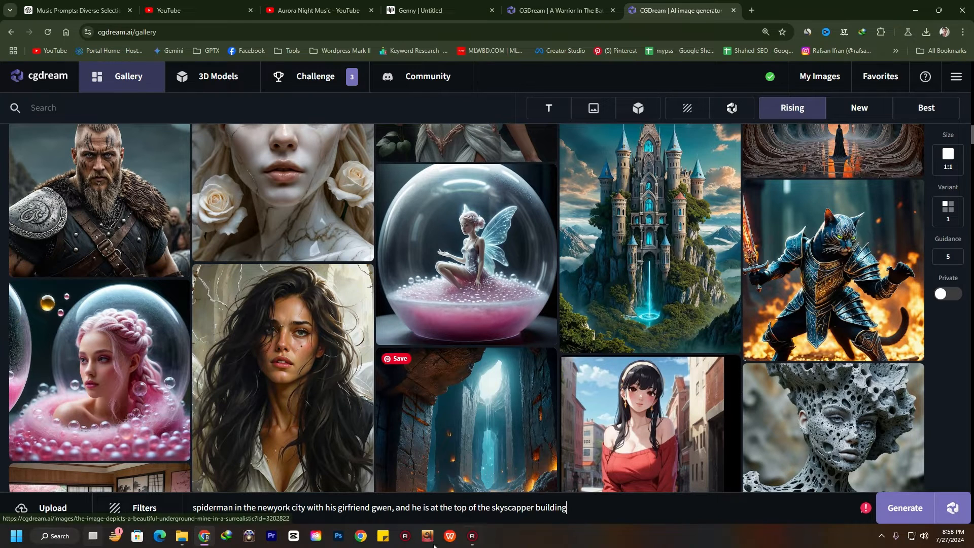
Open the recommended filters for the prompt and look through the available style categories
left_click(147, 511)
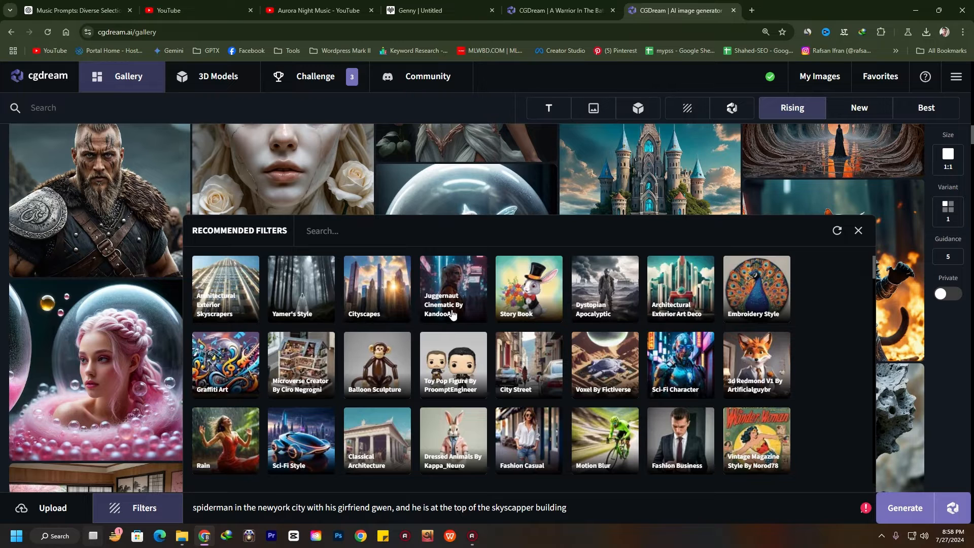
scroll(647, 315, "down", 1)
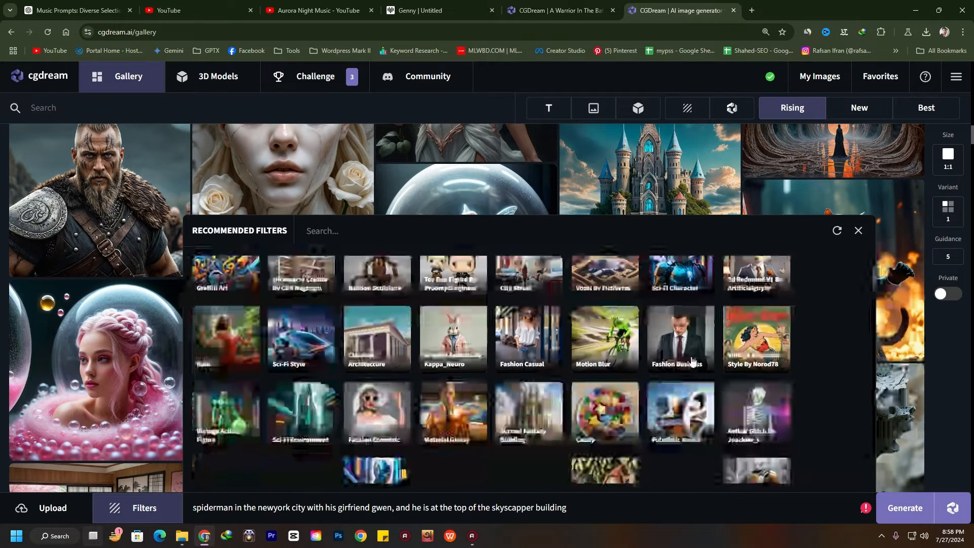
scroll(672, 329, "down", 5)
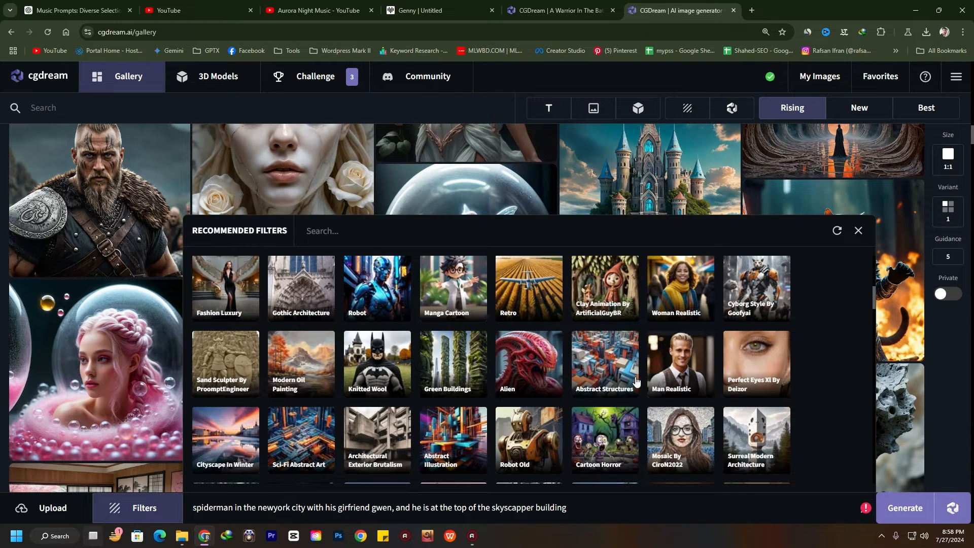
scroll(725, 361, "down", 10)
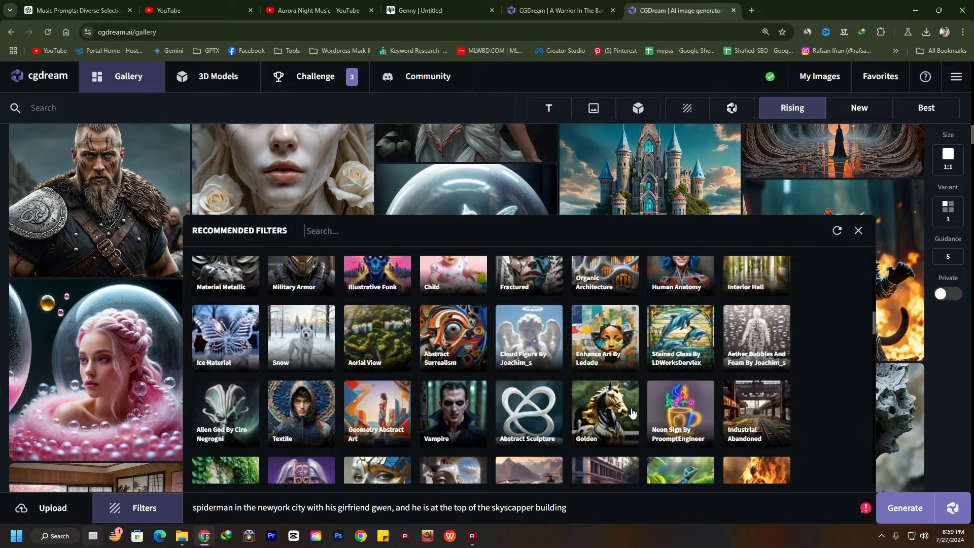
scroll(659, 418, "down", 2)
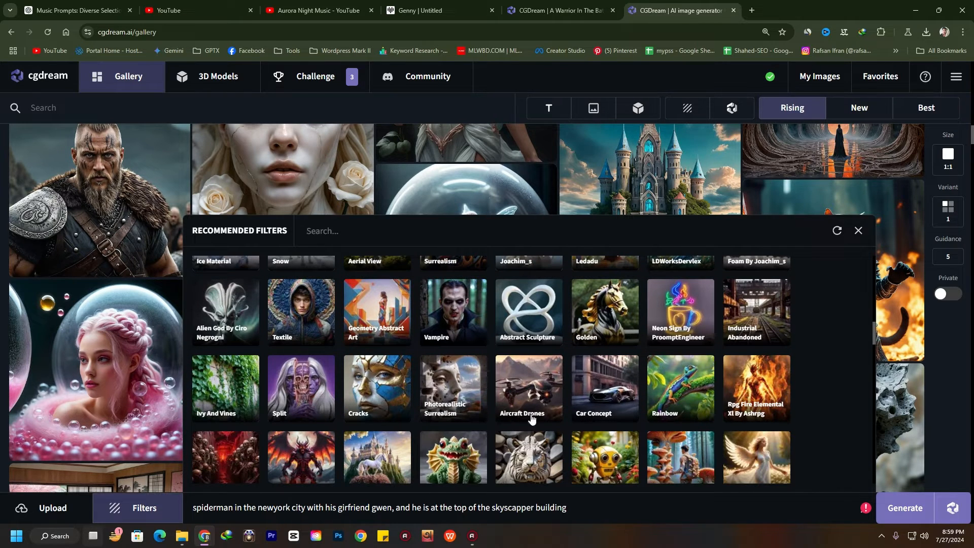
scroll(570, 421, "down", 2)
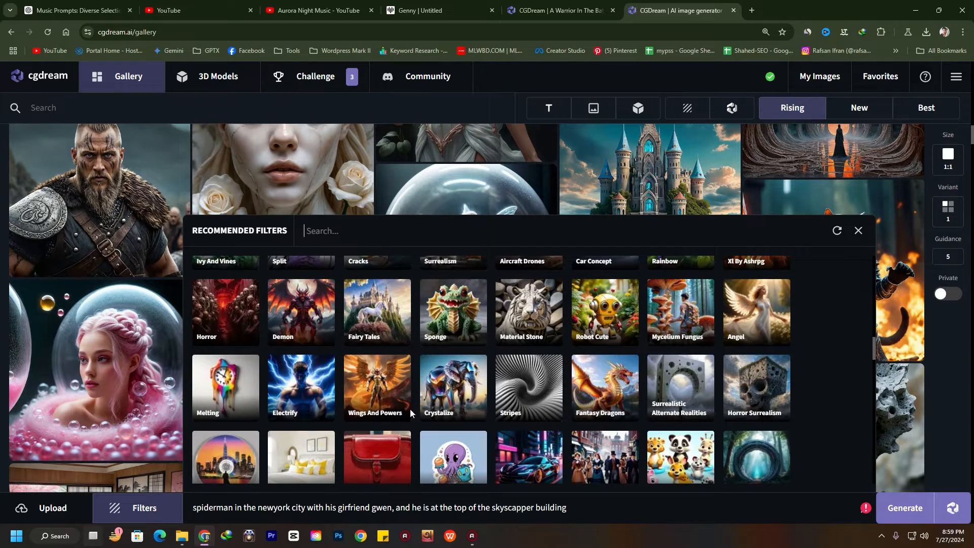
scroll(528, 381, "down", 5)
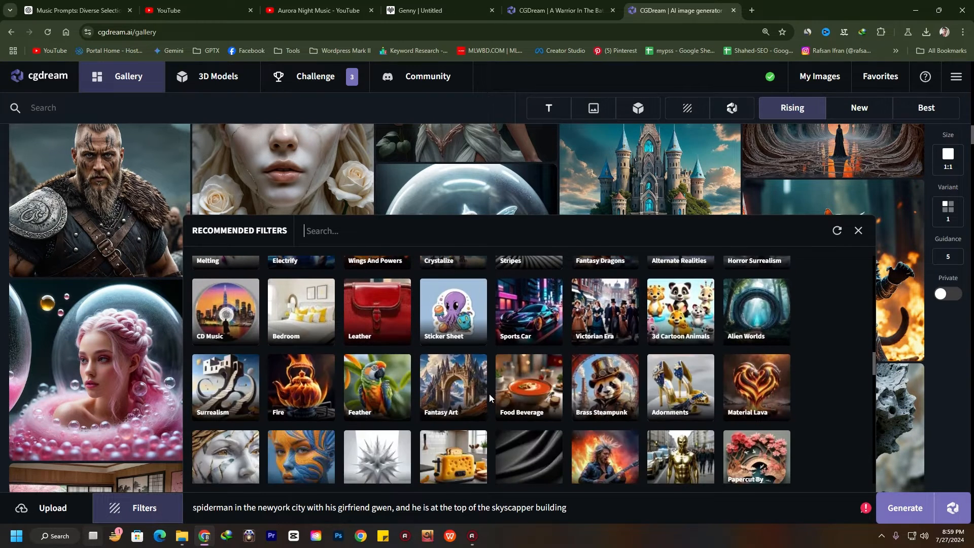
scroll(527, 386, "down", 5)
scroll(558, 426, "down", 3)
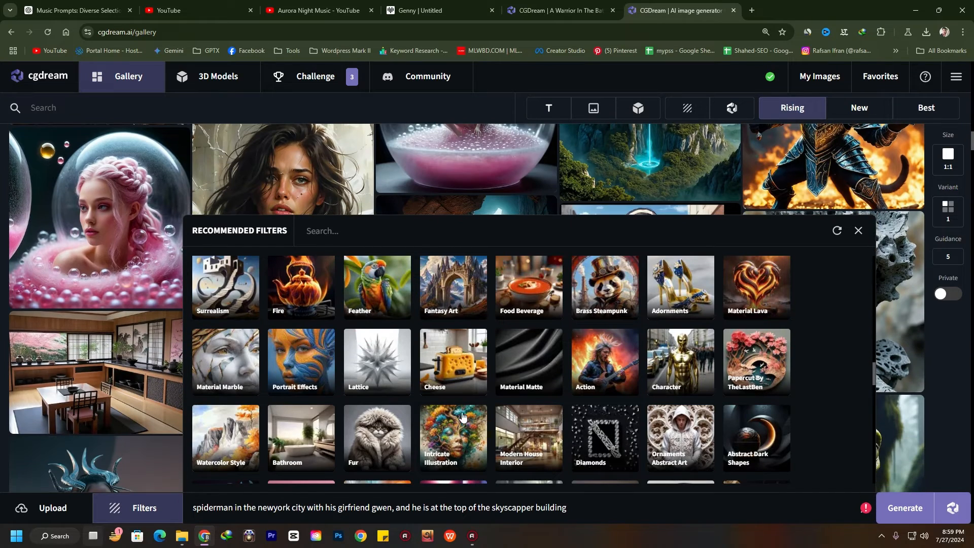
scroll(558, 411, "down", 4)
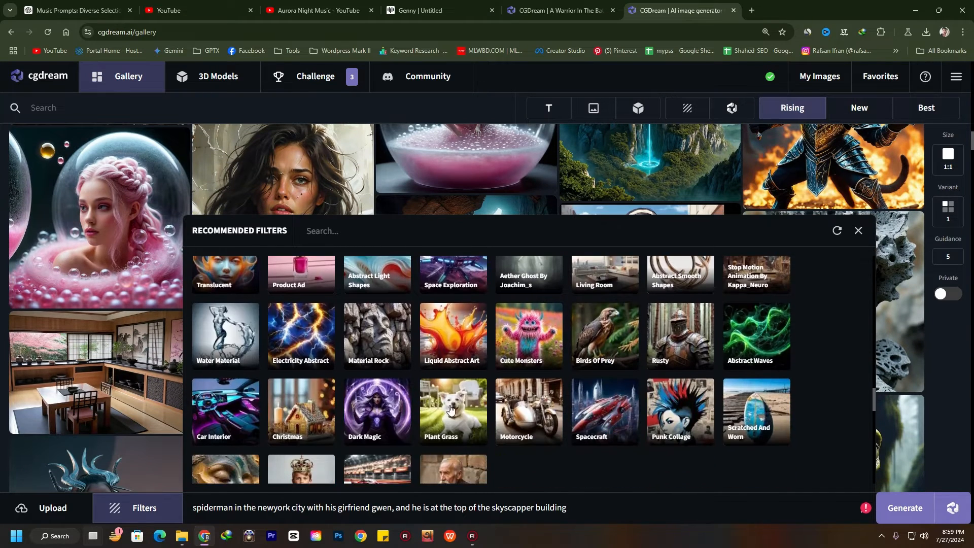
scroll(504, 424, "down", 3)
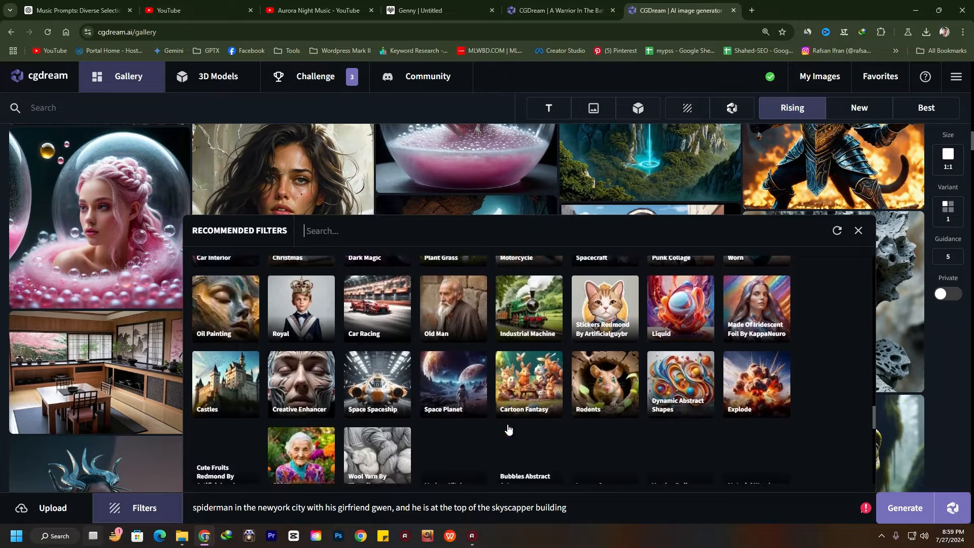
scroll(535, 422, "down", 2)
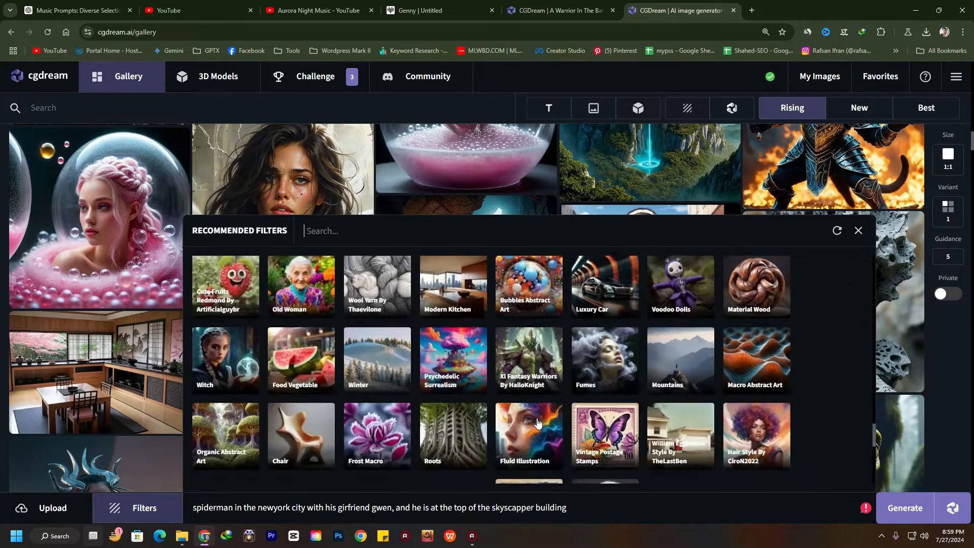
scroll(548, 420, "down", 6)
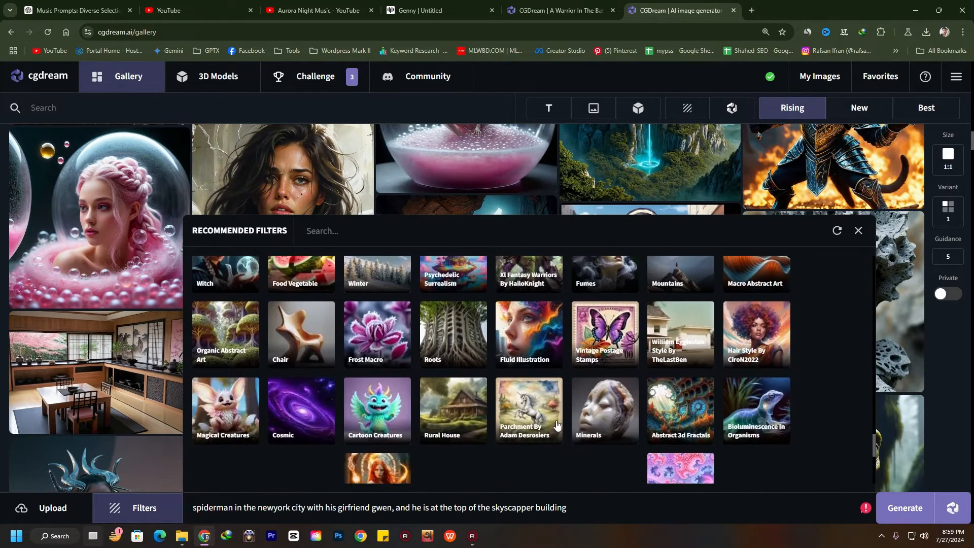
Return to the start of the recommended filters and apply the Juggernaut Cinematic By KandooAI filter to the prompt
scroll(561, 416, "up", 4)
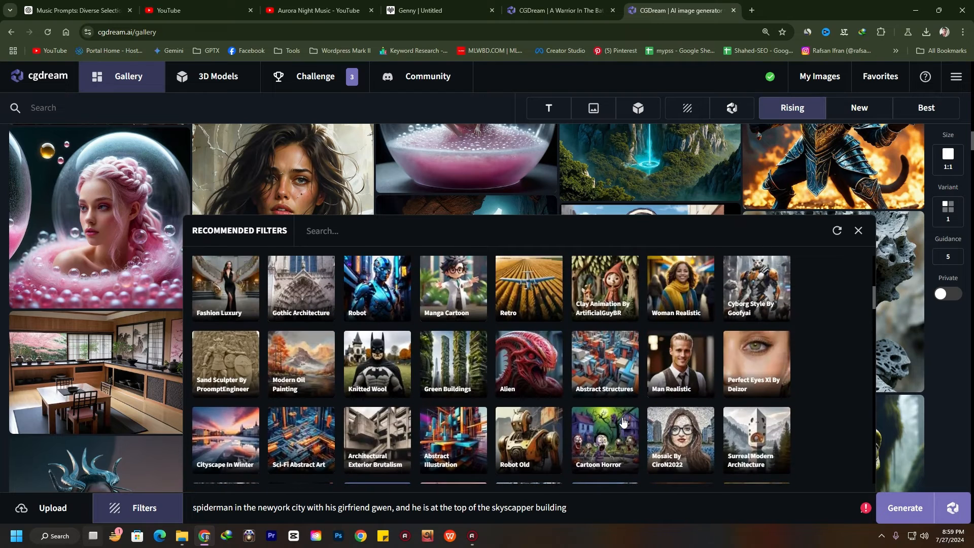
scroll(623, 421, "up", 1)
scroll(786, 403, "up", 2)
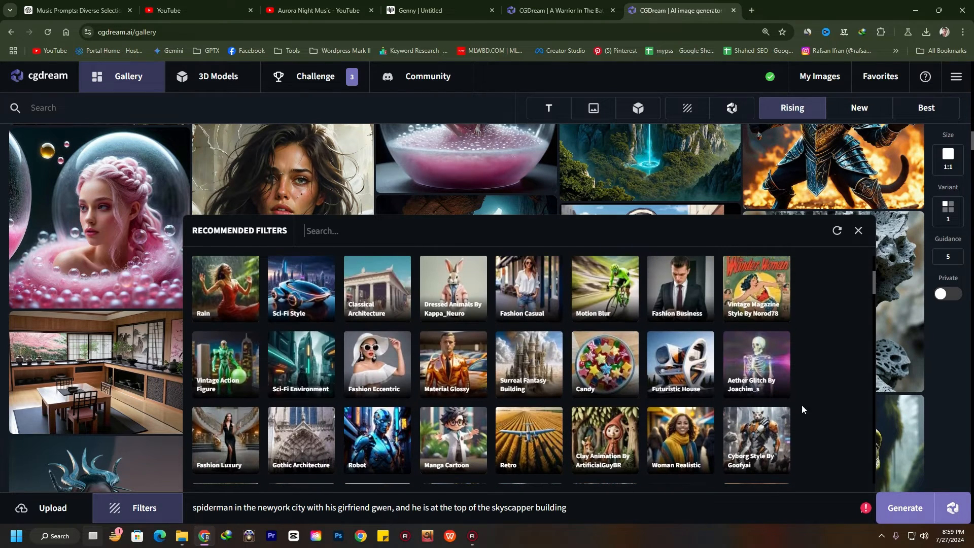
scroll(379, 369, "up", 2)
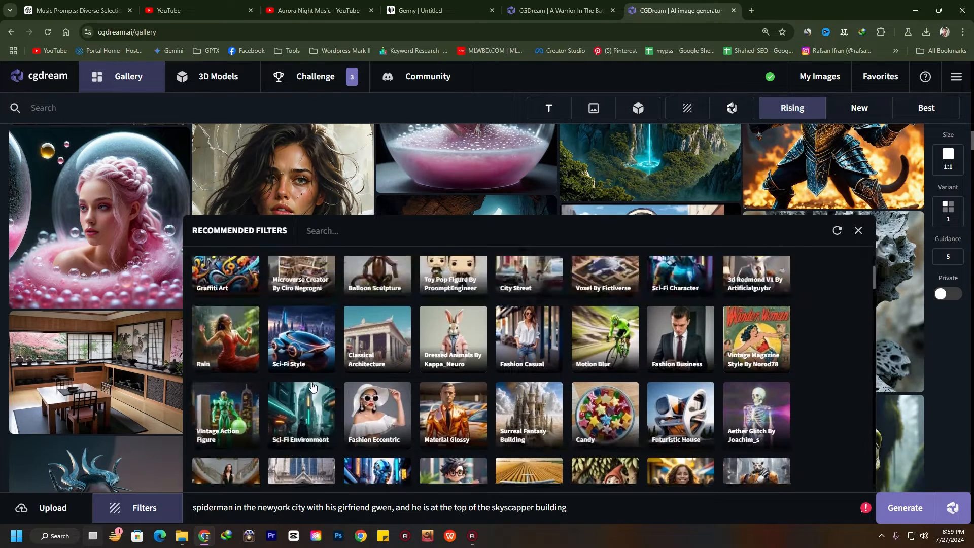
scroll(313, 386, "up", 1)
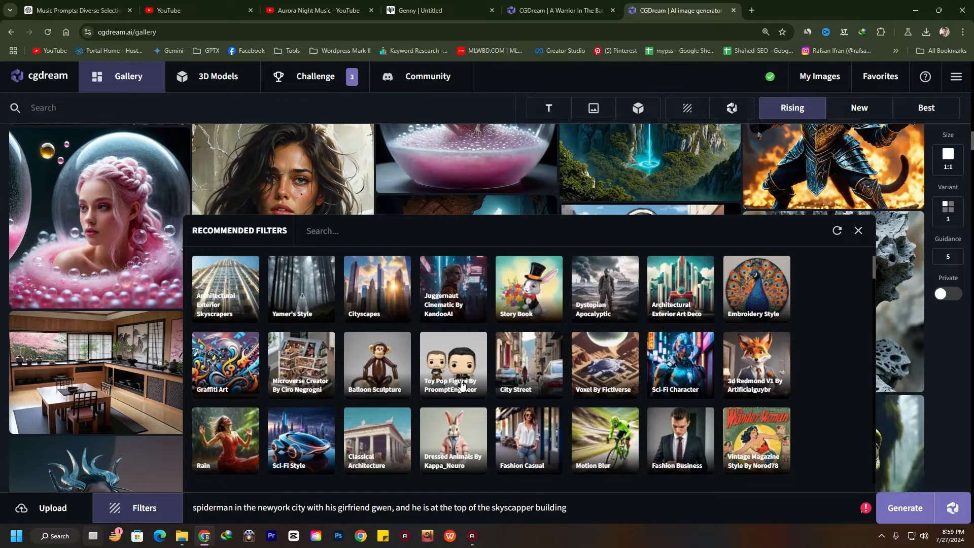
scroll(461, 386, "up", 1)
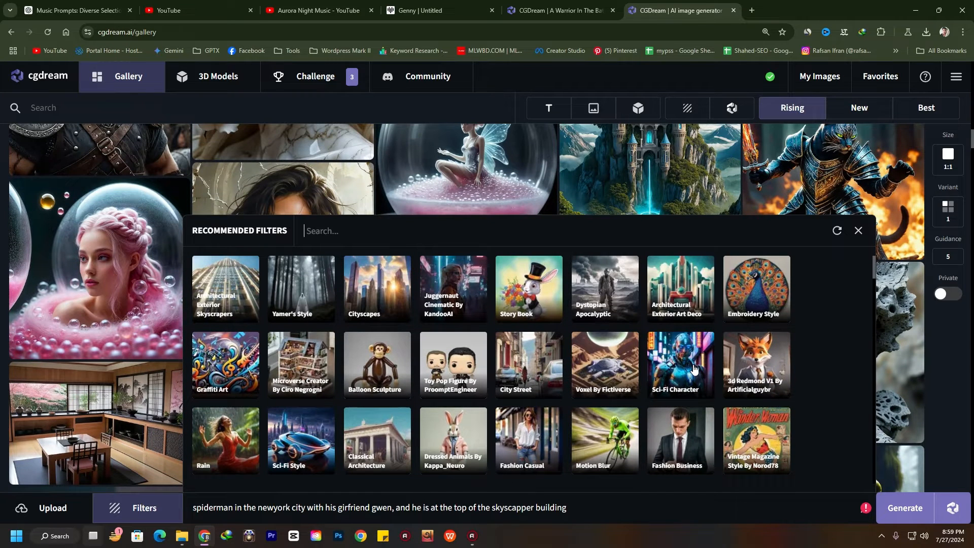
scroll(640, 406, "up", 2)
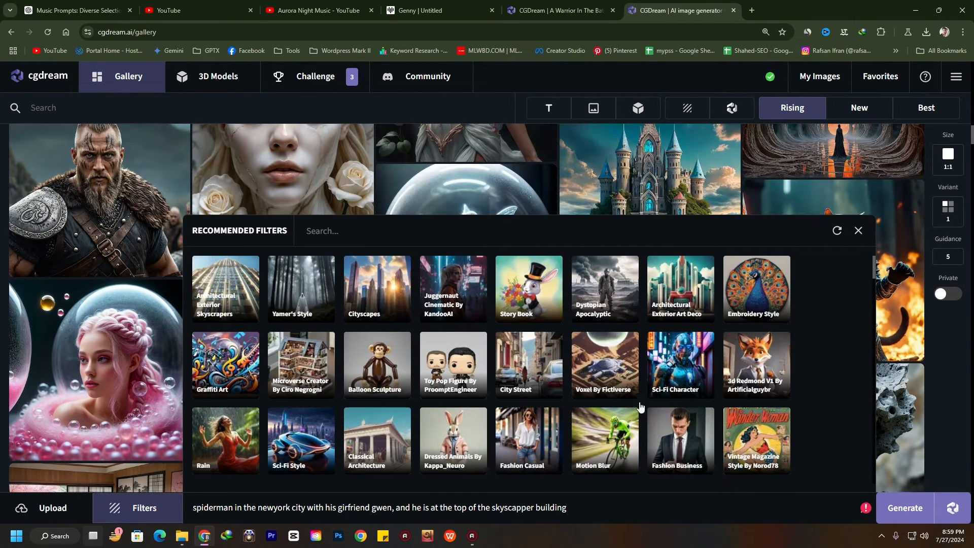
left_click(452, 296)
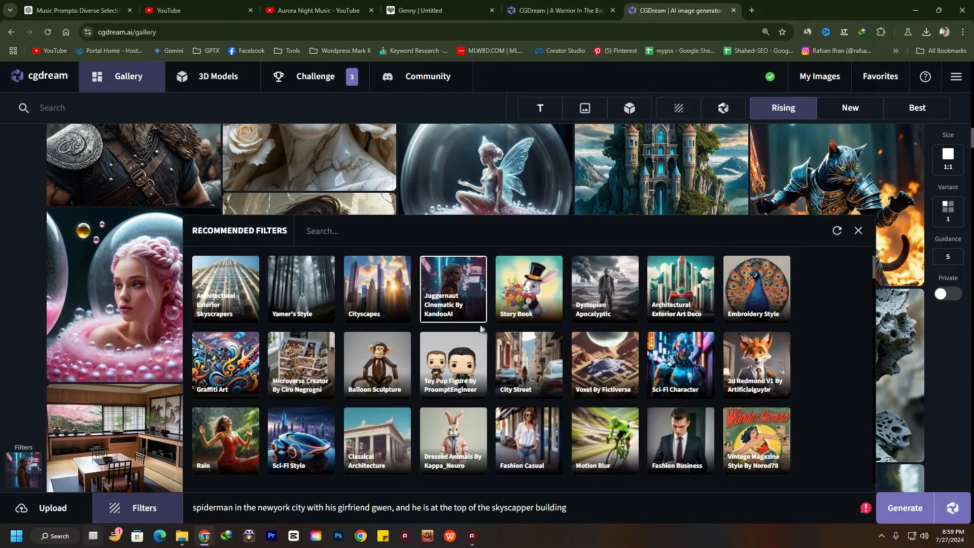
Generate the Spiderman image from the entered prompt with the Juggernaut Cinematic By KandooAI filter
left_click(908, 508)
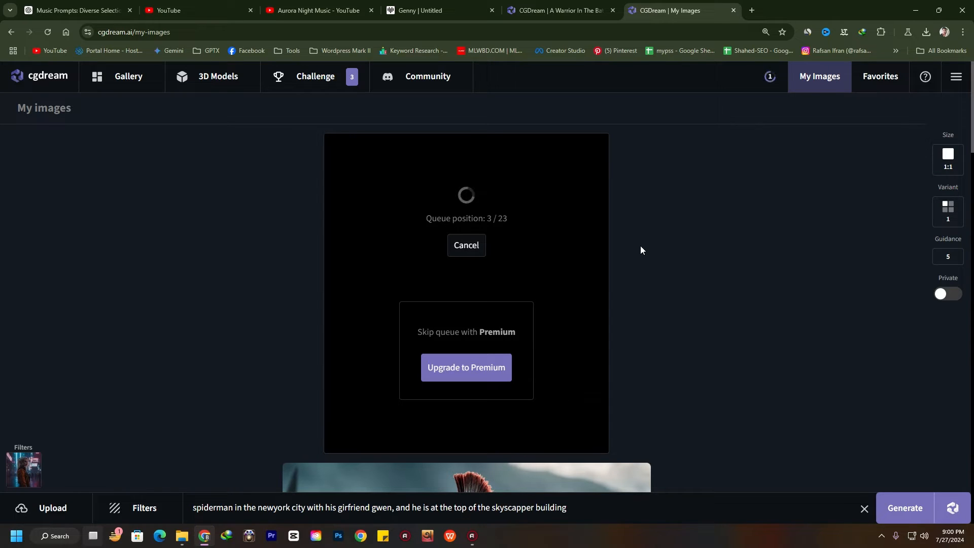
Switch to the x2 warrior image and inspect its details up close while the new image is in the queue
left_click(558, 10)
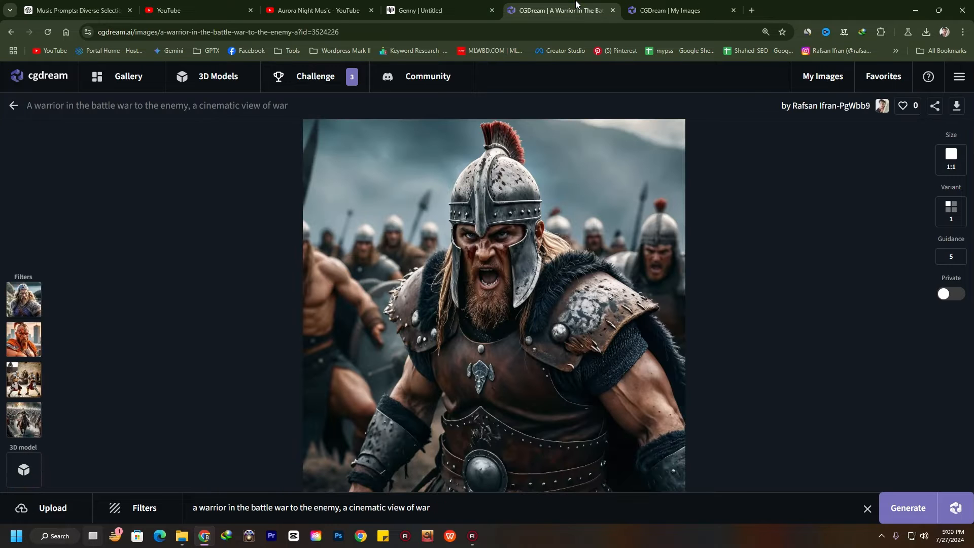
left_click(929, 35)
left_click(620, 457)
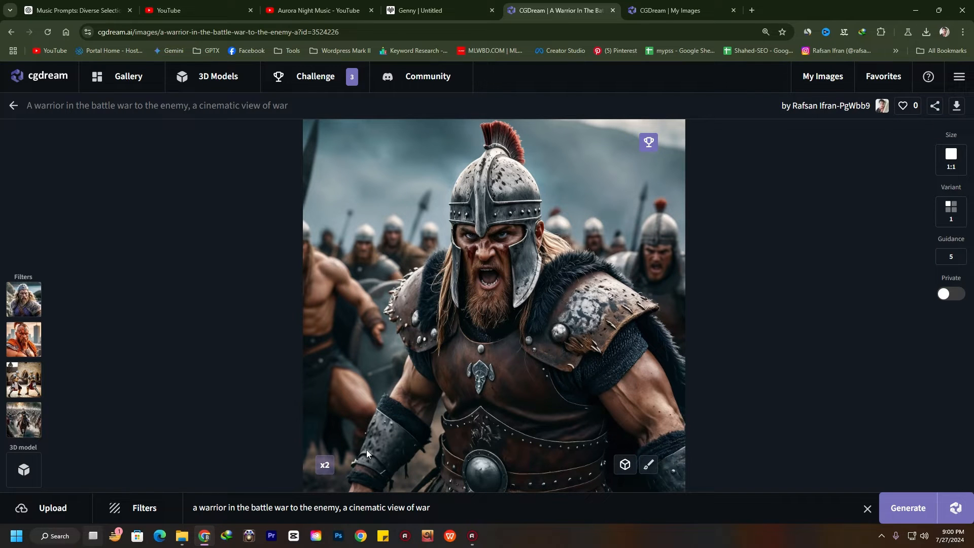
scroll(461, 290, "up", 5)
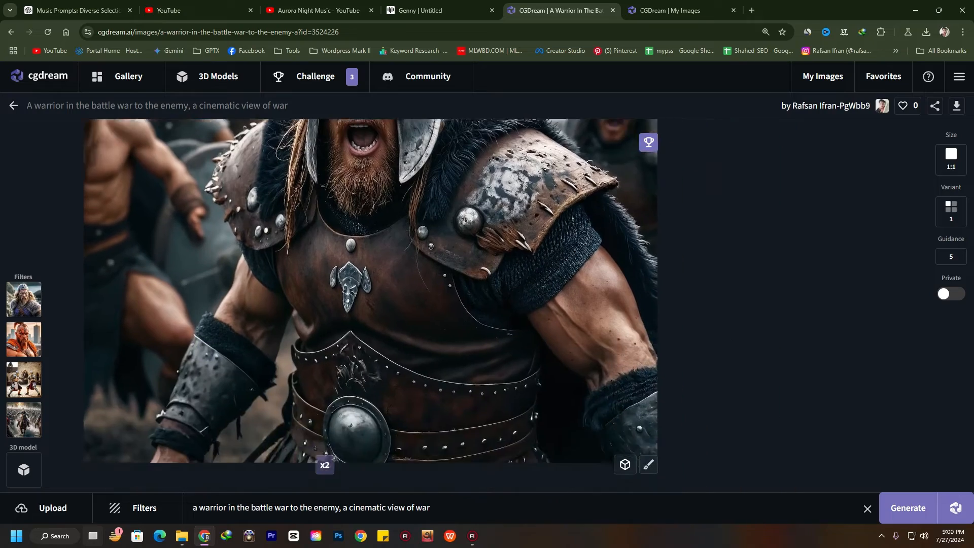
scroll(487, 314, "down", 5)
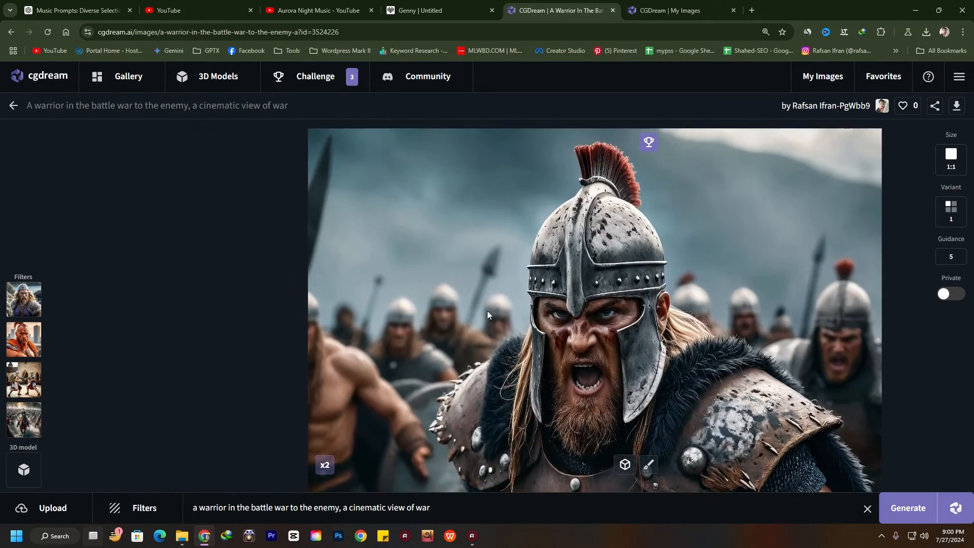
left_click_drag(487, 311, 463, 166)
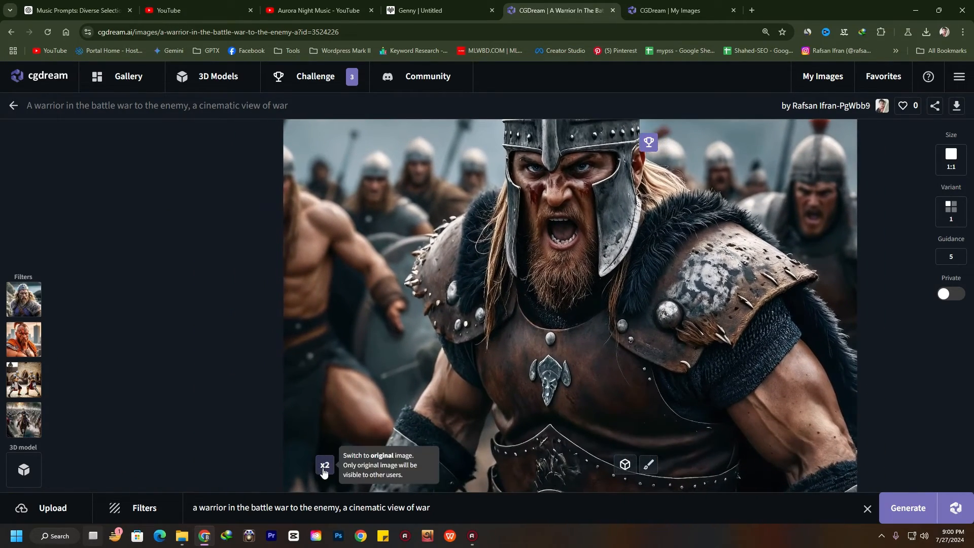
Check the browser's recent download history for the warrior image
left_click(925, 32)
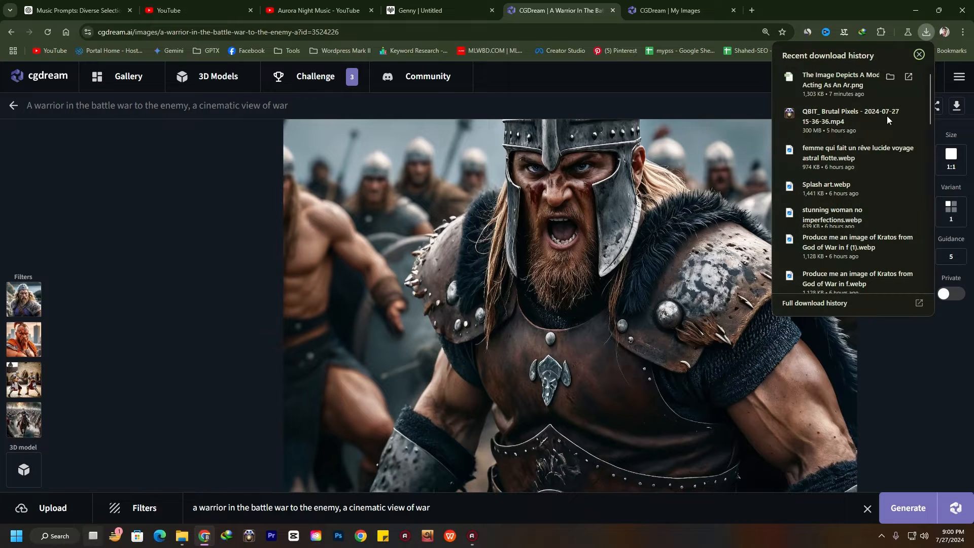
left_click(921, 430)
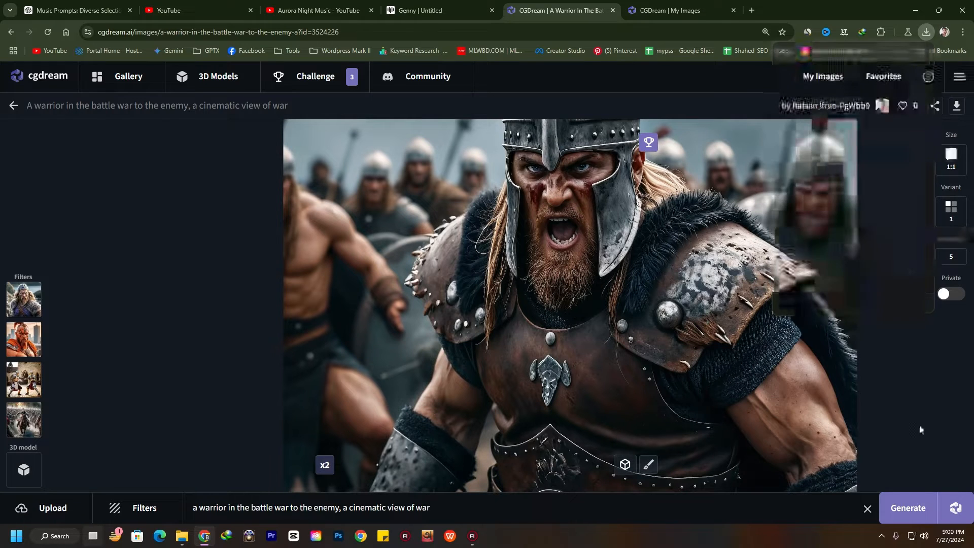
left_click(926, 31)
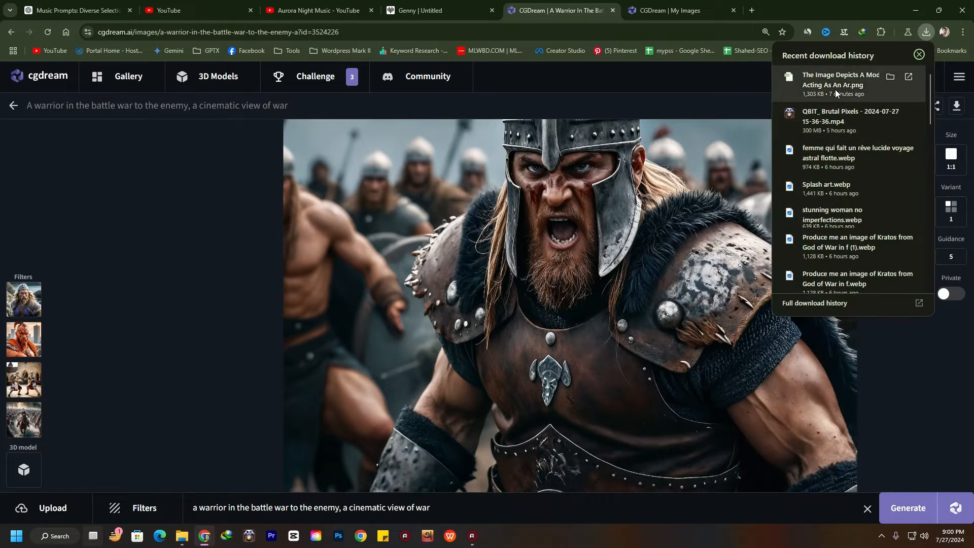
Return to My Images and view the generated image of Spiderman and Gwen
left_click(695, 9)
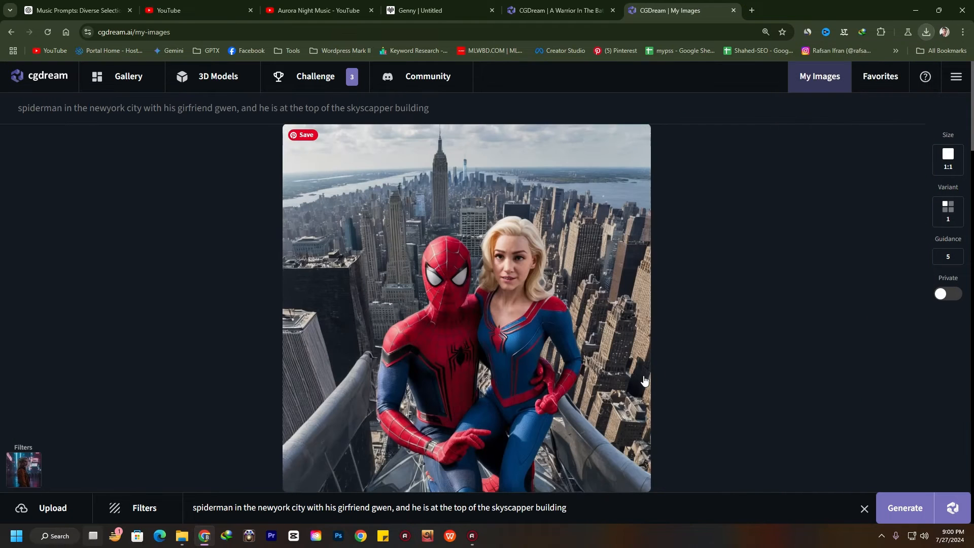
scroll(534, 347, "down", 2)
scroll(535, 345, "up", 2)
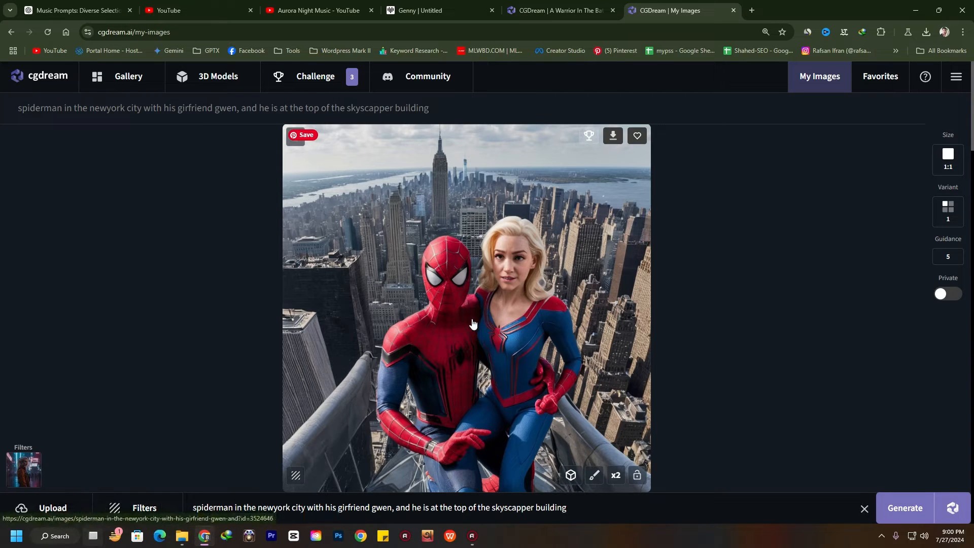
Reopen the recommended filters and look through the whole range of styles for additional ones to combine
left_click(143, 509)
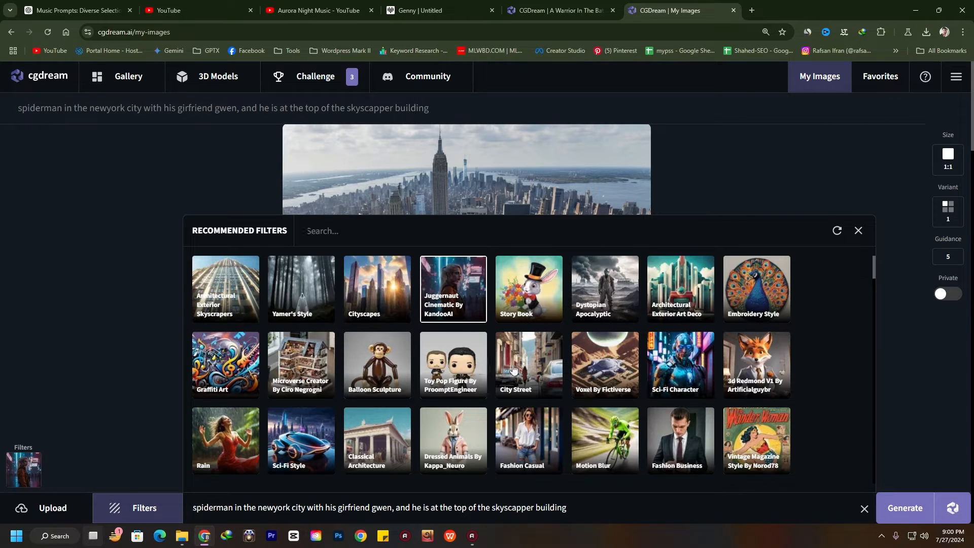
scroll(517, 373, "down", 3)
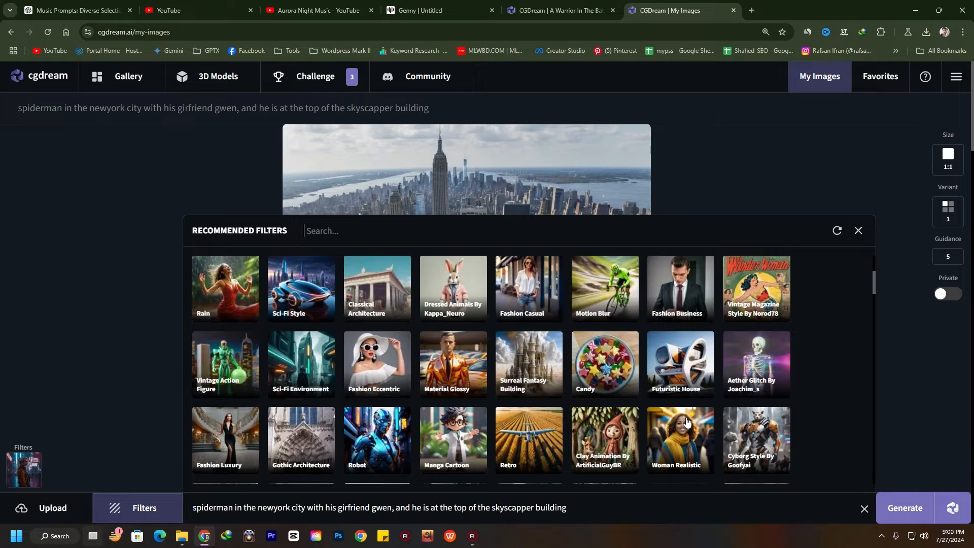
scroll(339, 392, "down", 1)
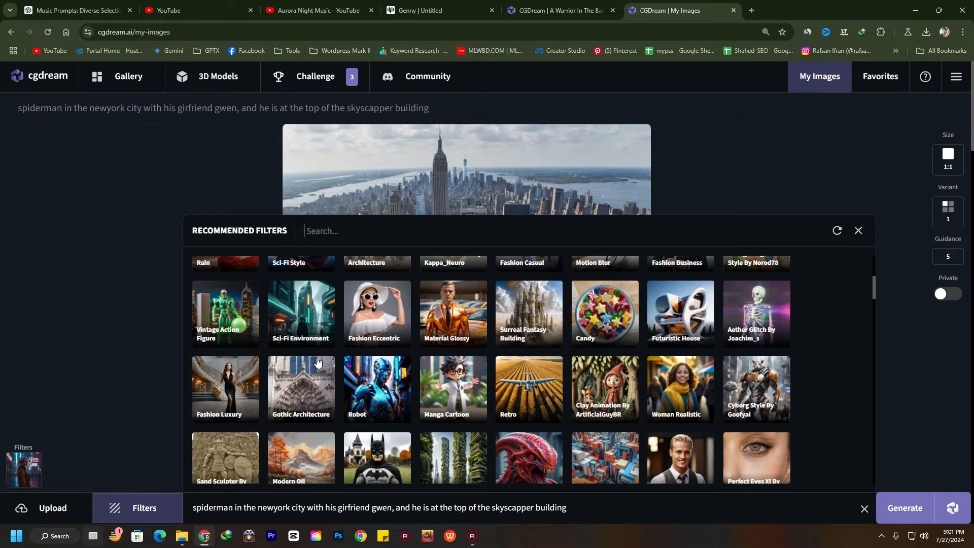
scroll(321, 335, "down", 2)
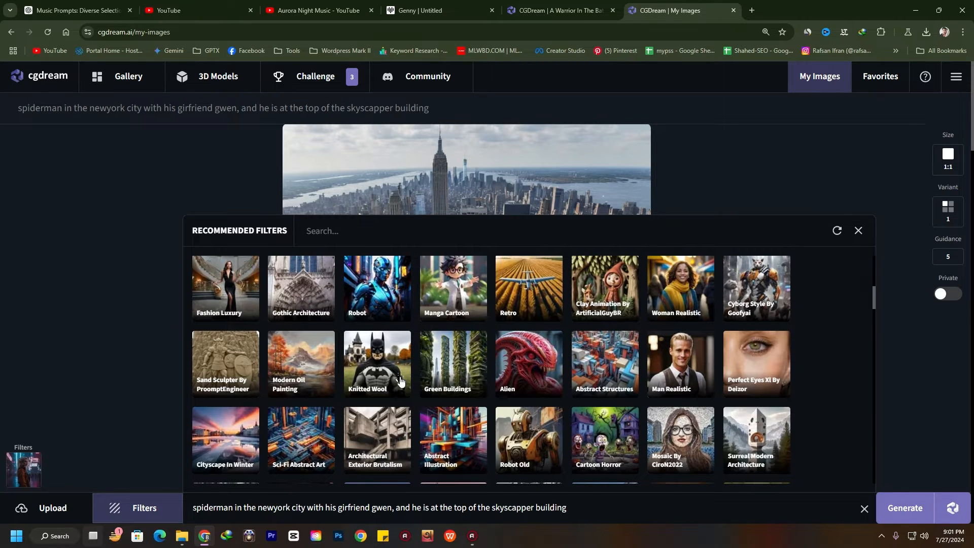
scroll(521, 390, "down", 2)
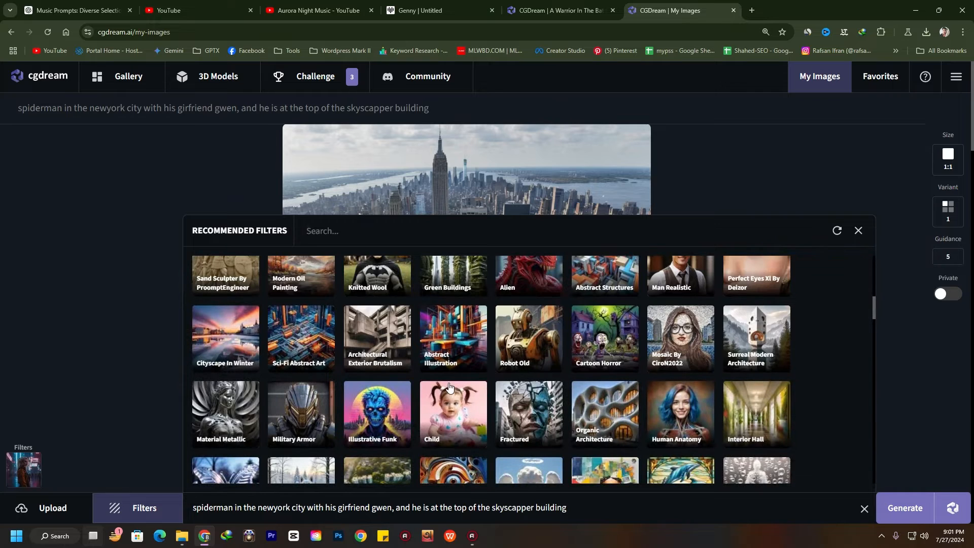
scroll(435, 388, "down", 4)
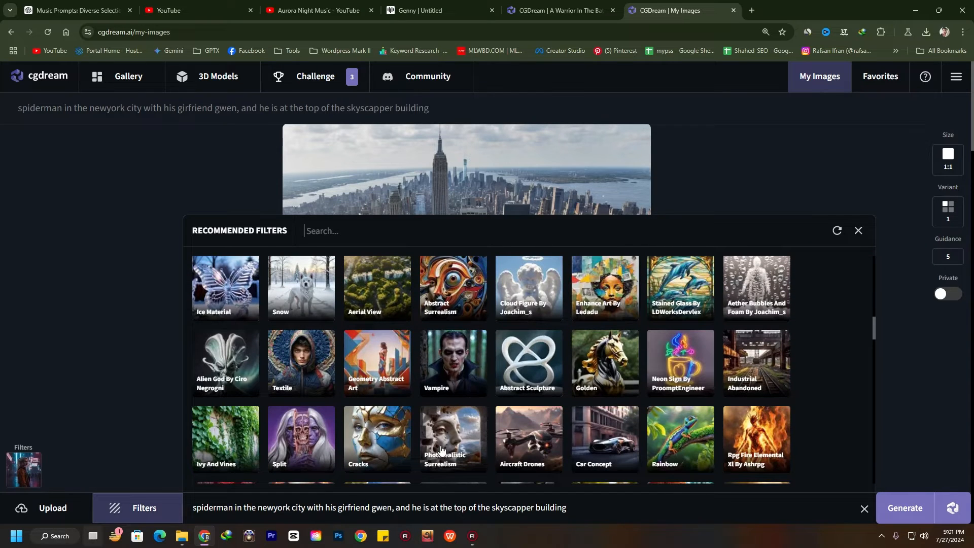
scroll(441, 449, "down", 3)
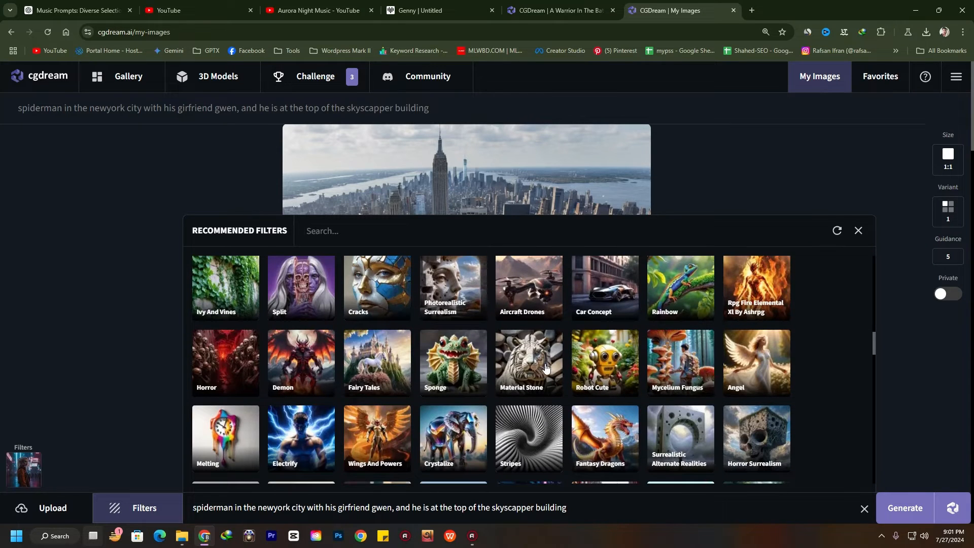
scroll(545, 368, "down", 2)
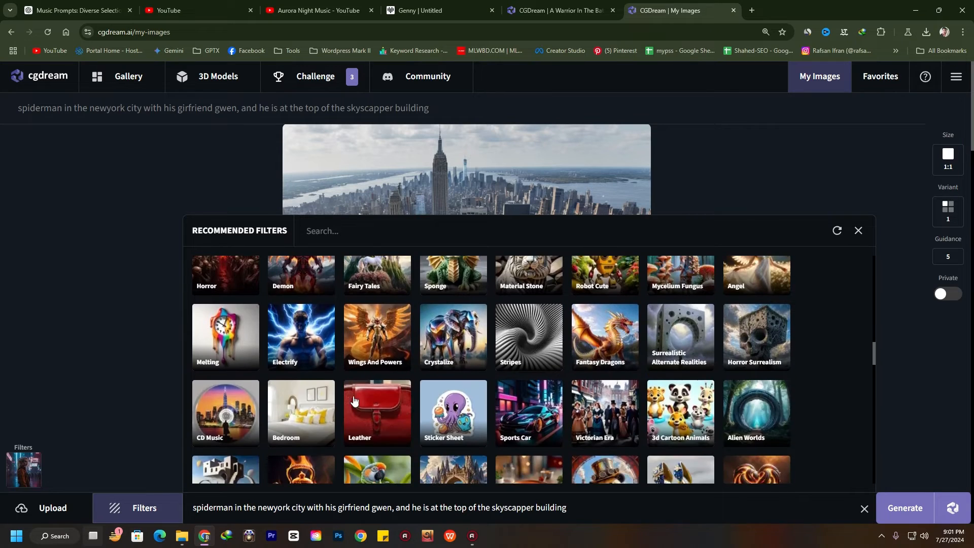
scroll(354, 401, "down", 8)
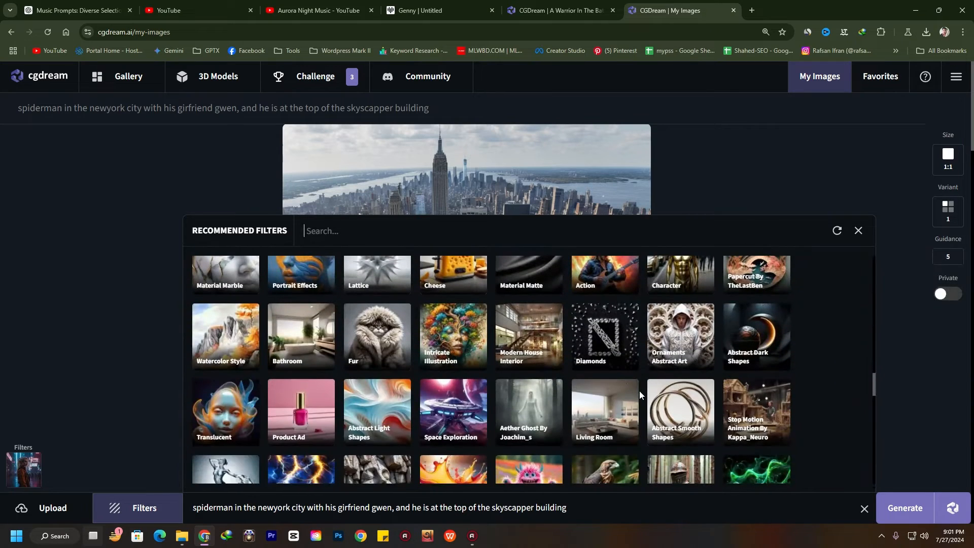
scroll(640, 395, "up", 1)
scroll(640, 395, "down", 5)
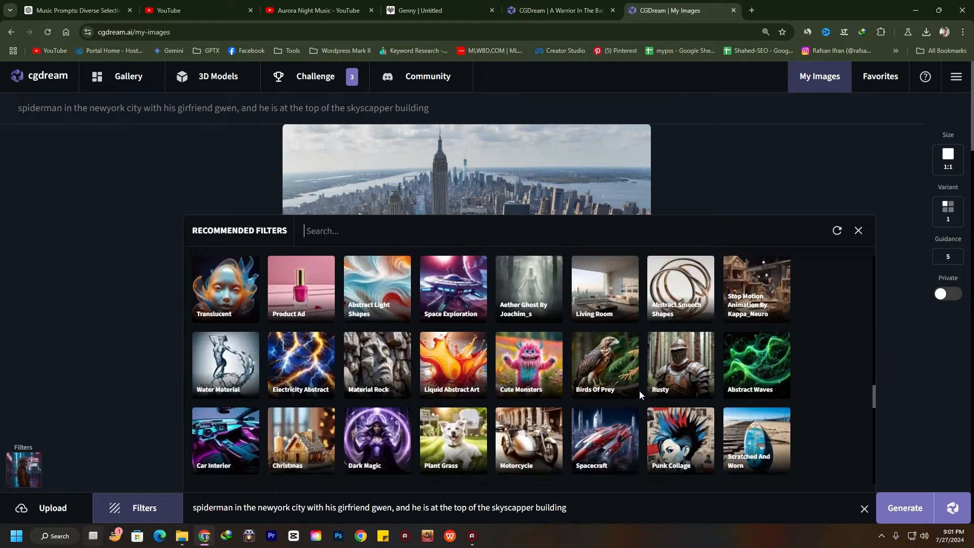
scroll(639, 394, "down", 5)
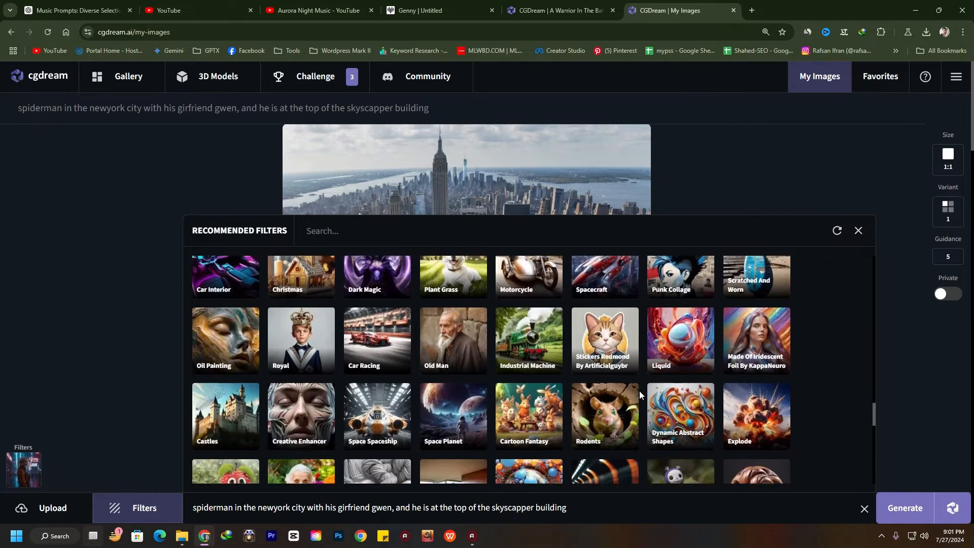
scroll(639, 394, "down", 3)
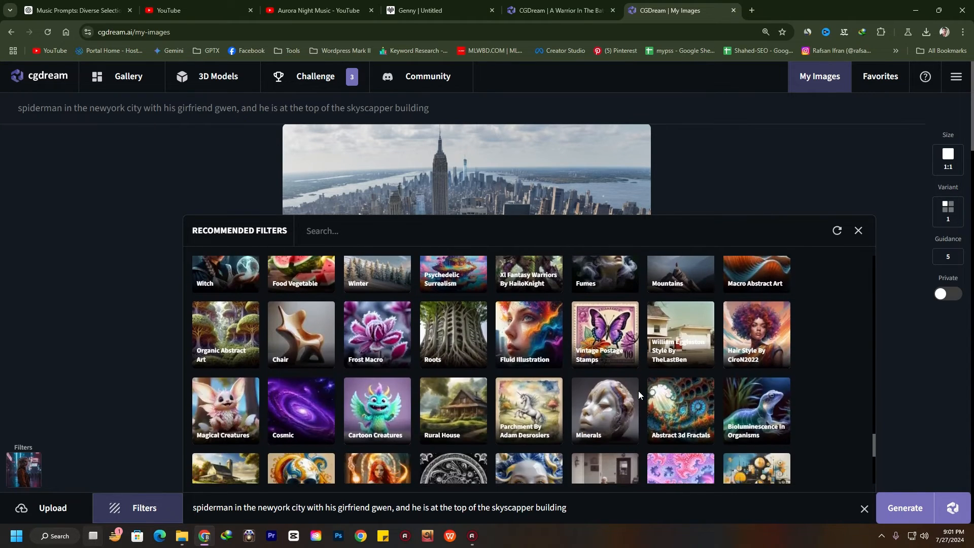
scroll(478, 421, "down", 3)
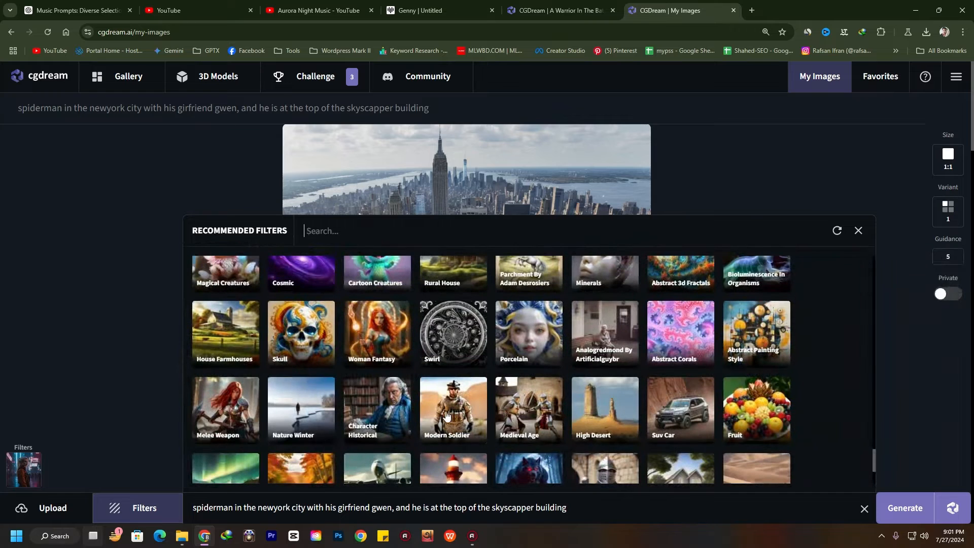
Add the Woman Fantasy and Melee Weapon filters to the Spiderman prompt and generate another image
left_click(384, 337)
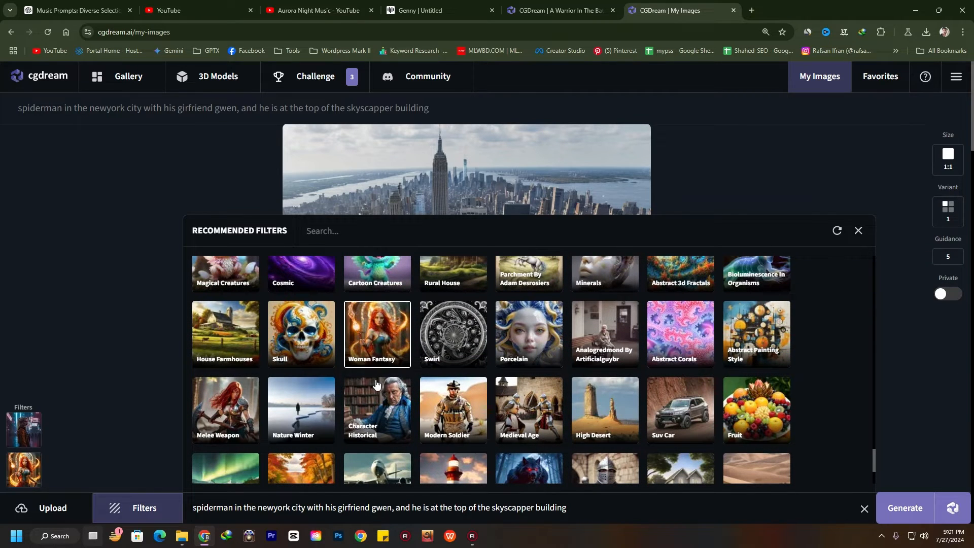
left_click(235, 419)
scroll(246, 403, "down", 2)
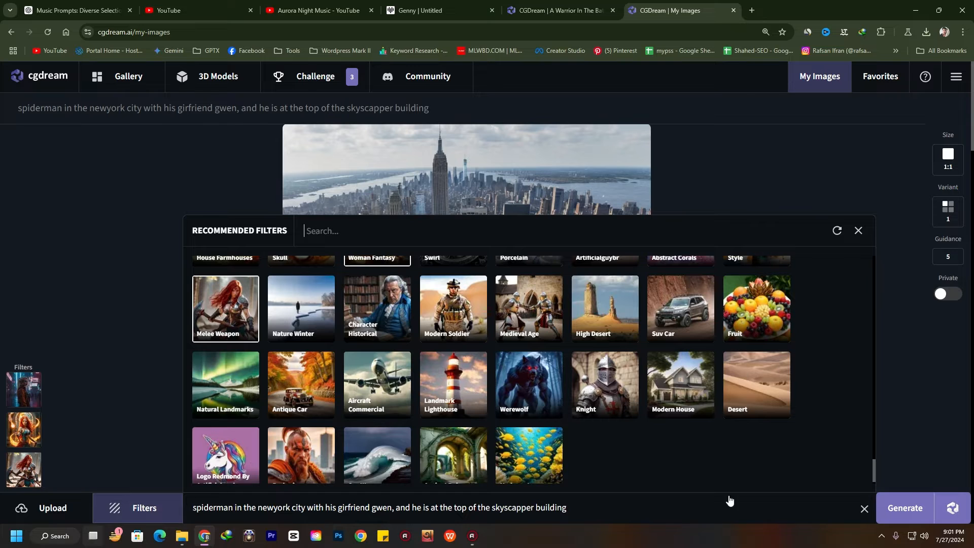
left_click(908, 508)
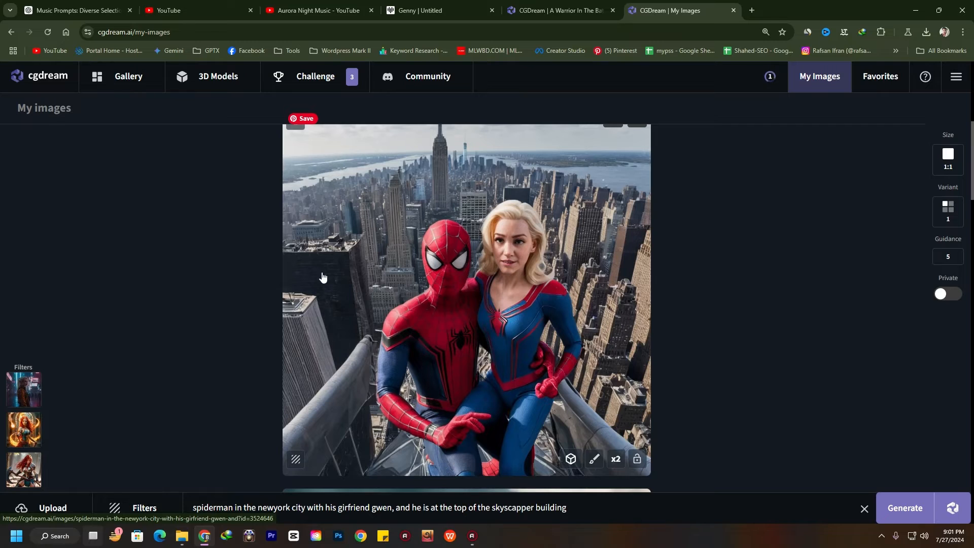
Examine the first Spiderman image in My Images while the new generation is running
scroll(582, 284, "up", 1)
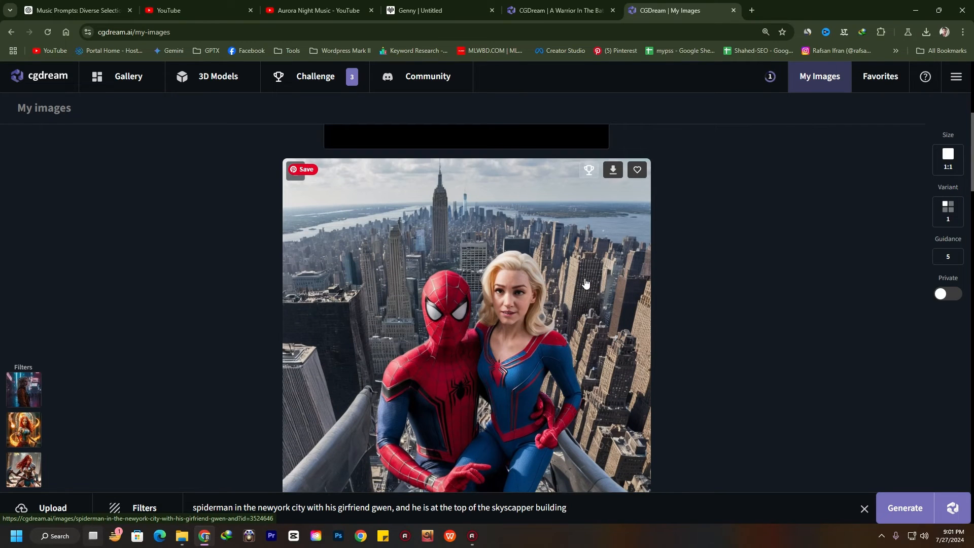
scroll(583, 283, "down", 1)
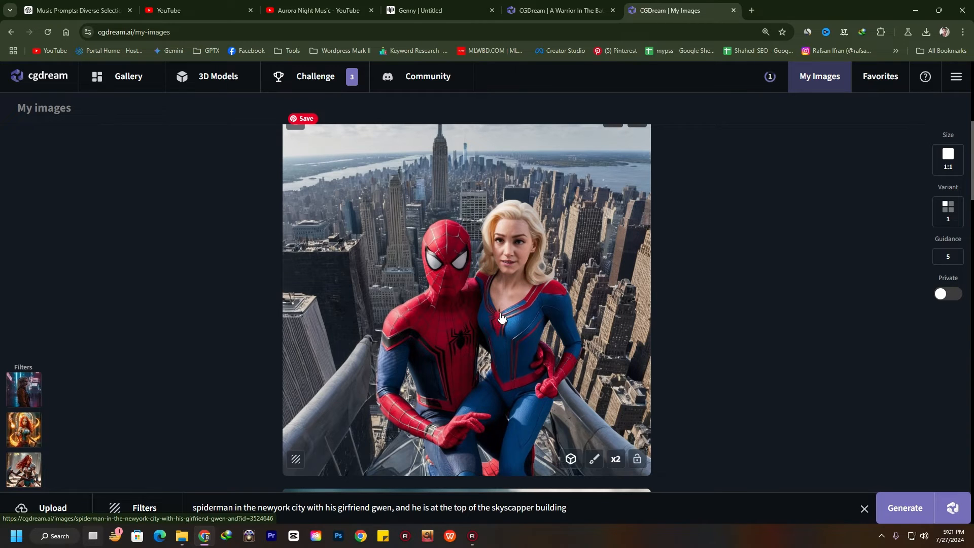
scroll(501, 318, "down", 1)
scroll(500, 317, "up", 3)
scroll(468, 314, "down", 2)
scroll(565, 222, "up", 1)
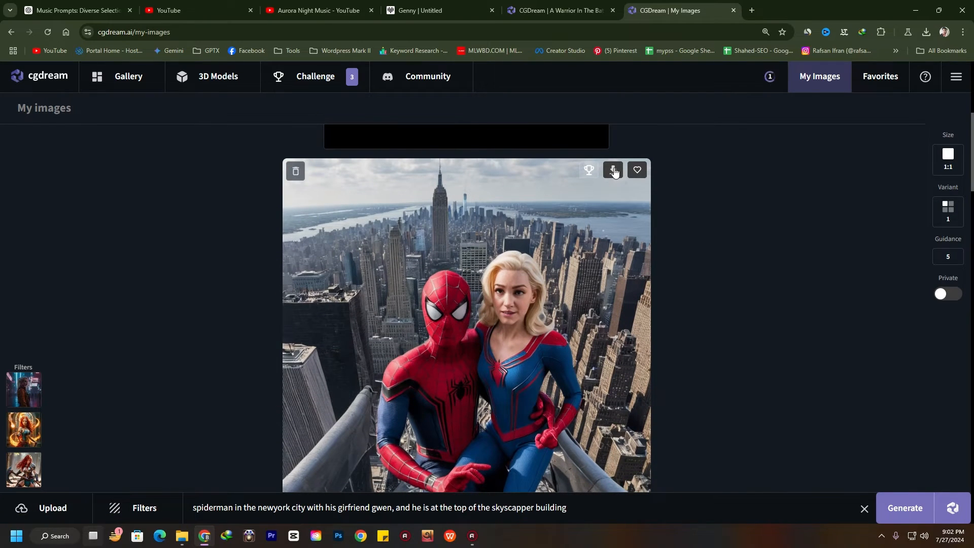
Show the downloaded warrior image in the Downloads folder and open it in the image viewer
left_click(614, 170)
left_click(899, 57)
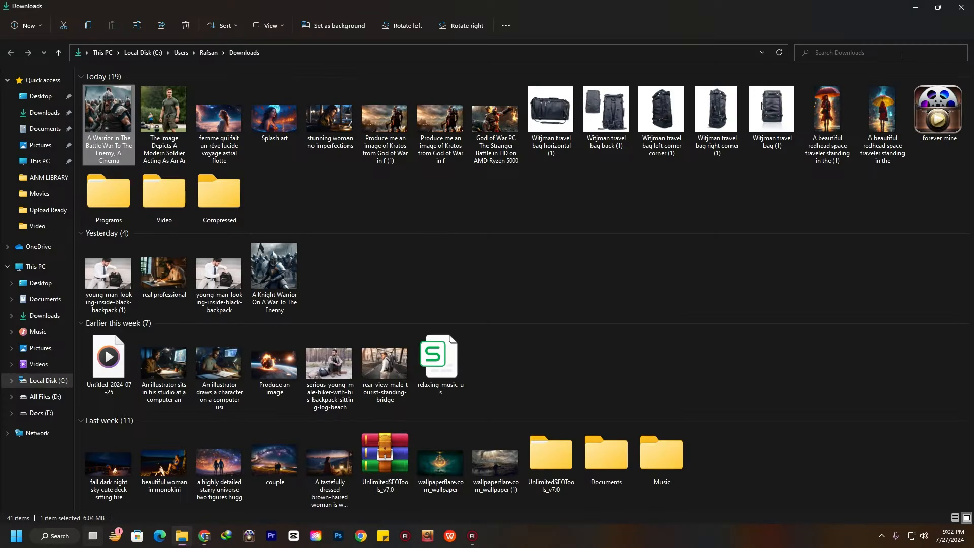
double_click(113, 126)
Inspect the downloaded warrior image's helmet, face and background at high magnification, then return to a full view
scroll(428, 222, "up", 2)
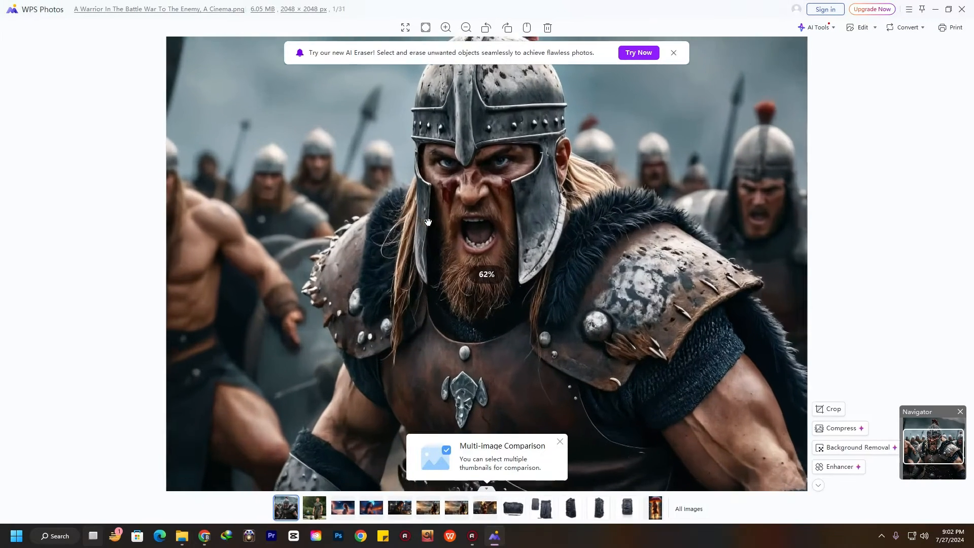
scroll(427, 222, "up", 2)
left_click_drag(574, 185, 309, 393)
left_click_drag(232, 156, 439, 114)
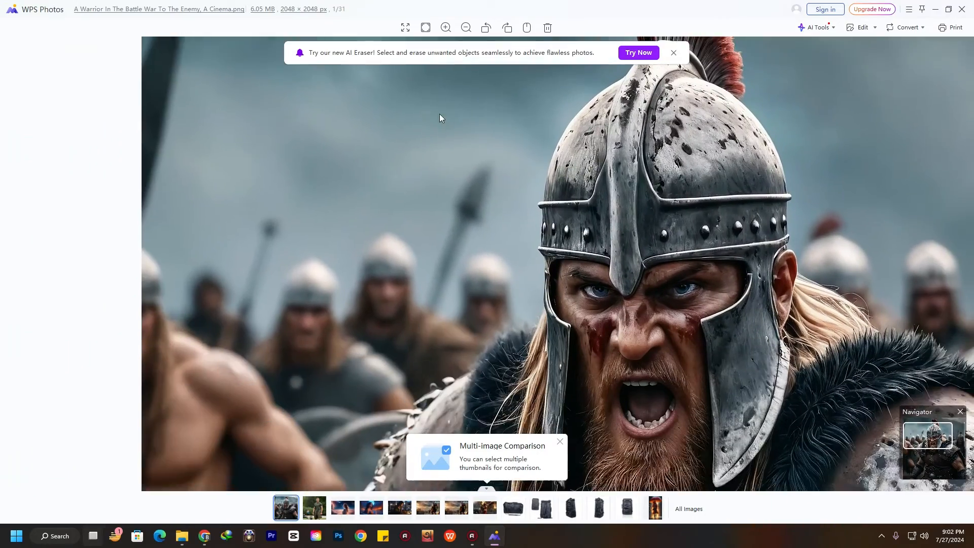
left_click_drag(605, 322, 320, 107)
left_click_drag(212, 167, 327, 241)
scroll(326, 241, "down", 3)
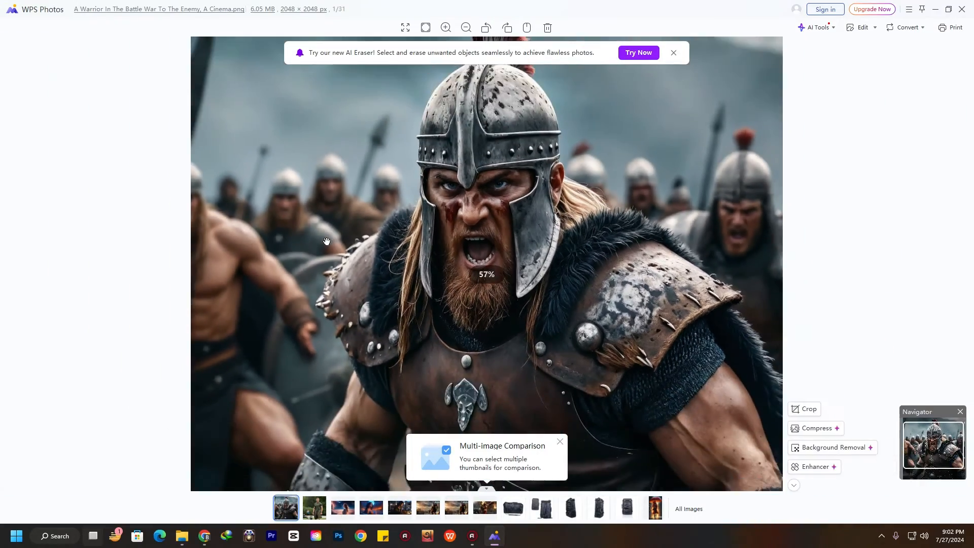
scroll(326, 241, "down", 2)
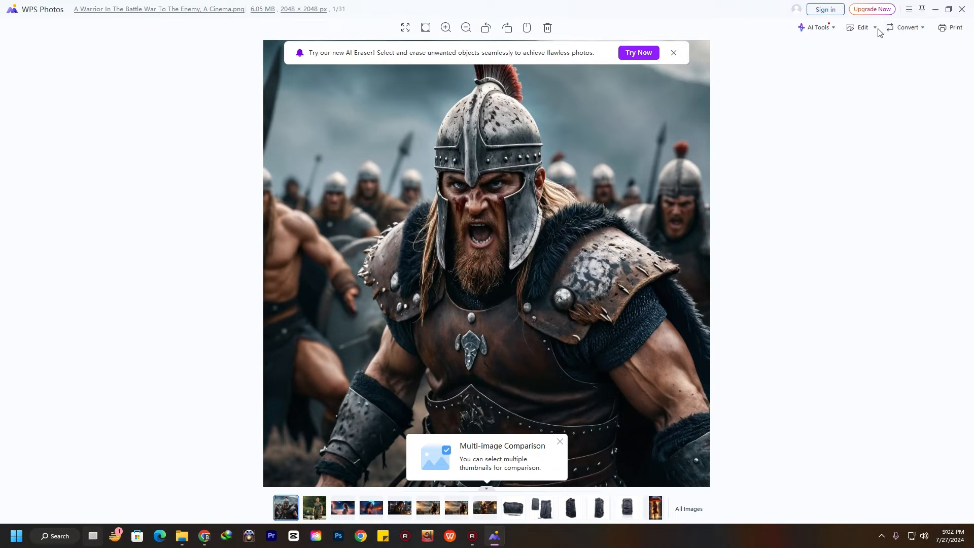
Close the warrior image in the viewer and switch back to the CGDream My Images page in Chrome
left_click_drag(516, 10, 426, 93)
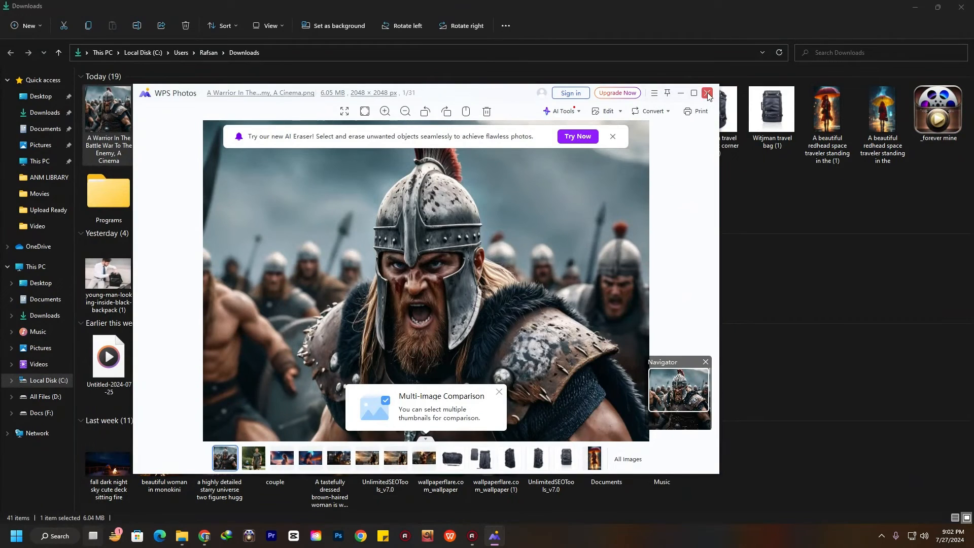
left_click(706, 94)
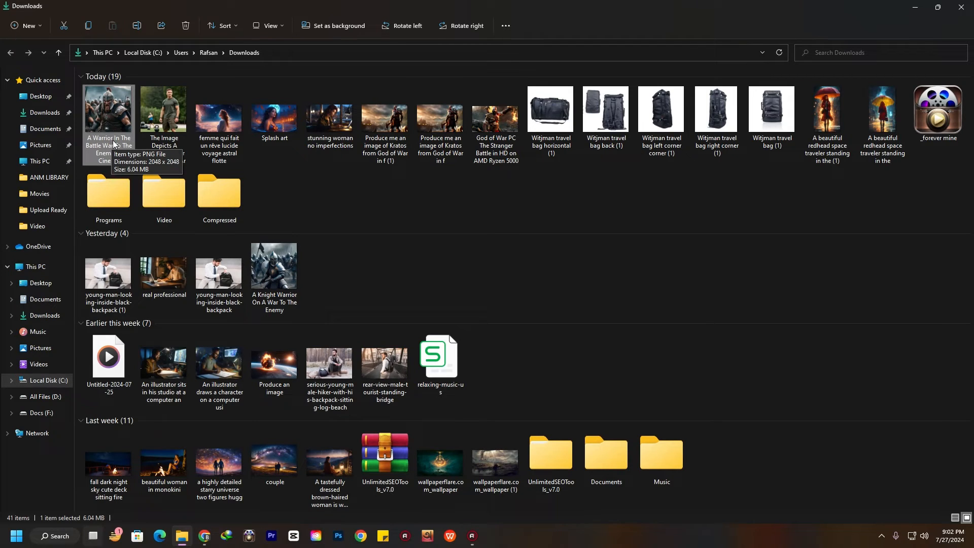
left_click(204, 536)
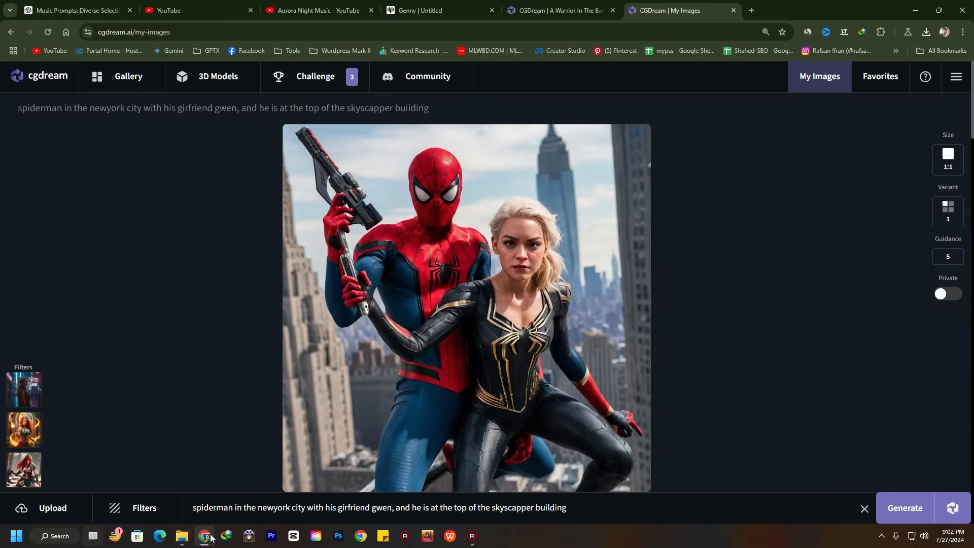
Compare the newly generated Spiderman image with the earlier Spiderman and warrior images in My Images
scroll(566, 273, "down", 1)
scroll(549, 274, "up", 1)
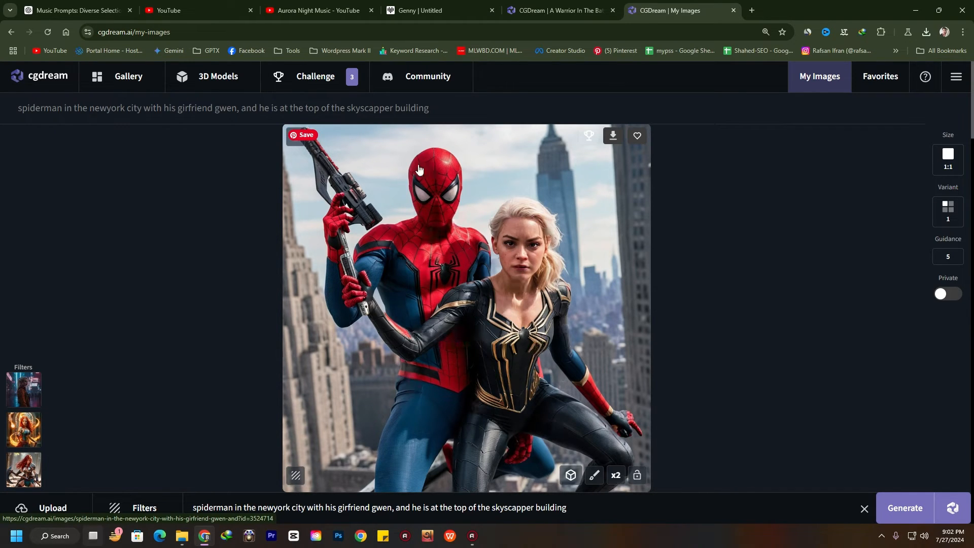
scroll(539, 335, "down", 8)
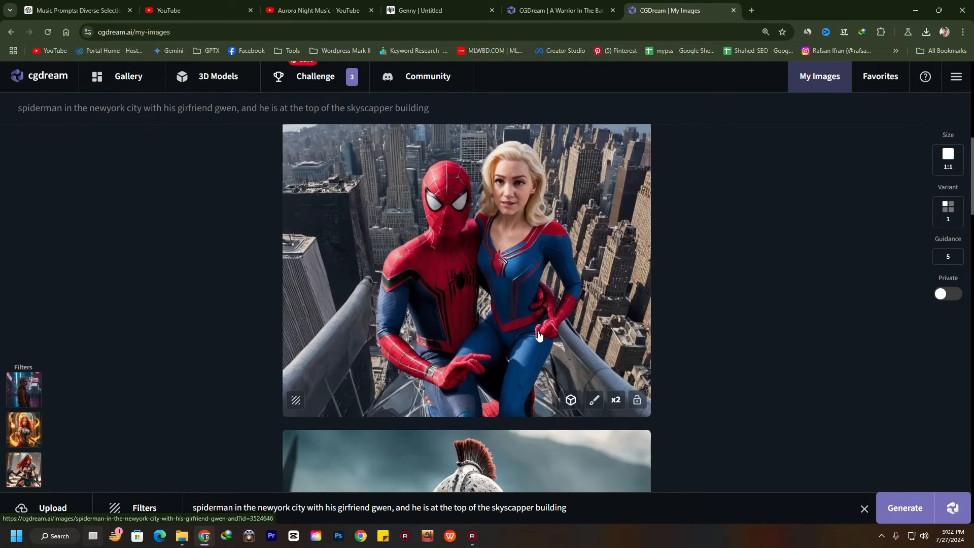
scroll(539, 335, "up", 5)
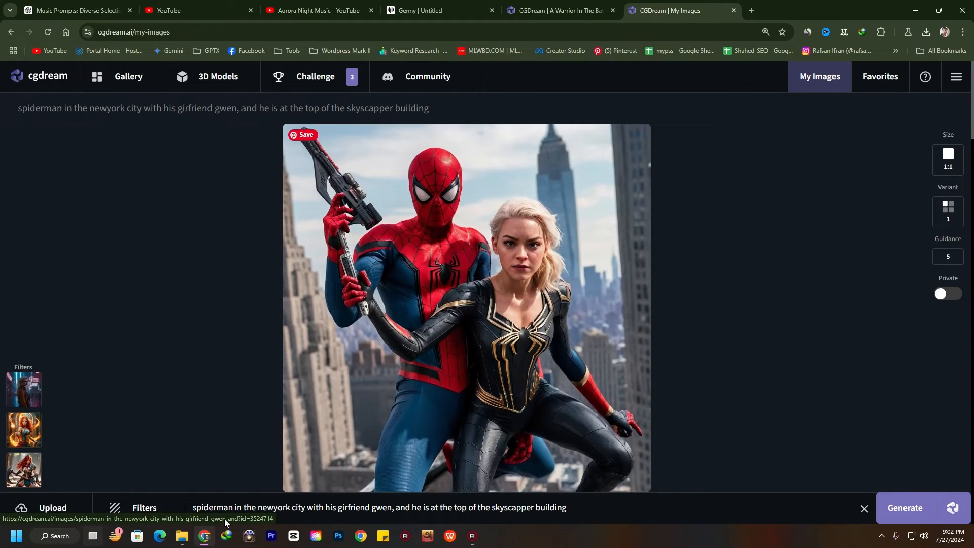
scroll(434, 371, "down", 5)
scroll(434, 371, "up", 4)
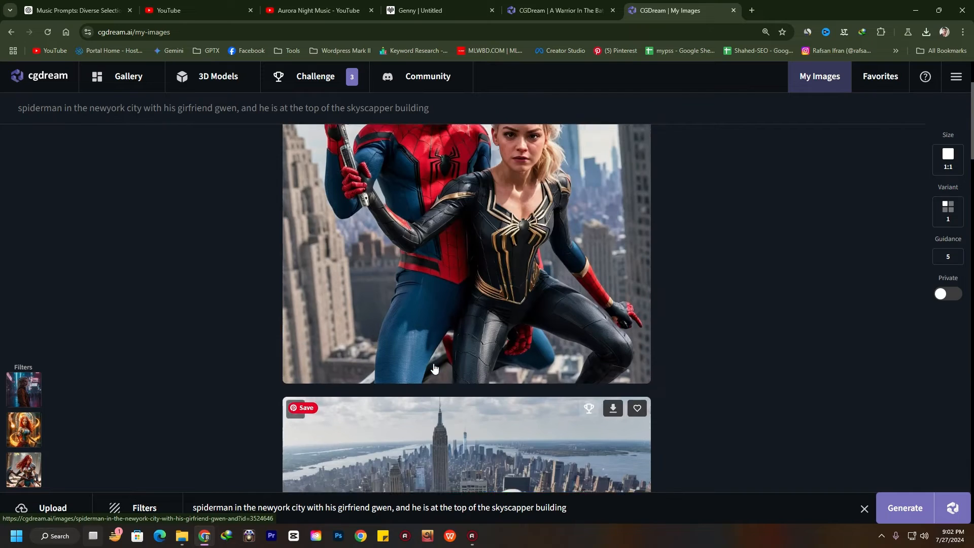
scroll(456, 355, "down", 2)
scroll(491, 329, "up", 1)
scroll(491, 330, "up", 2)
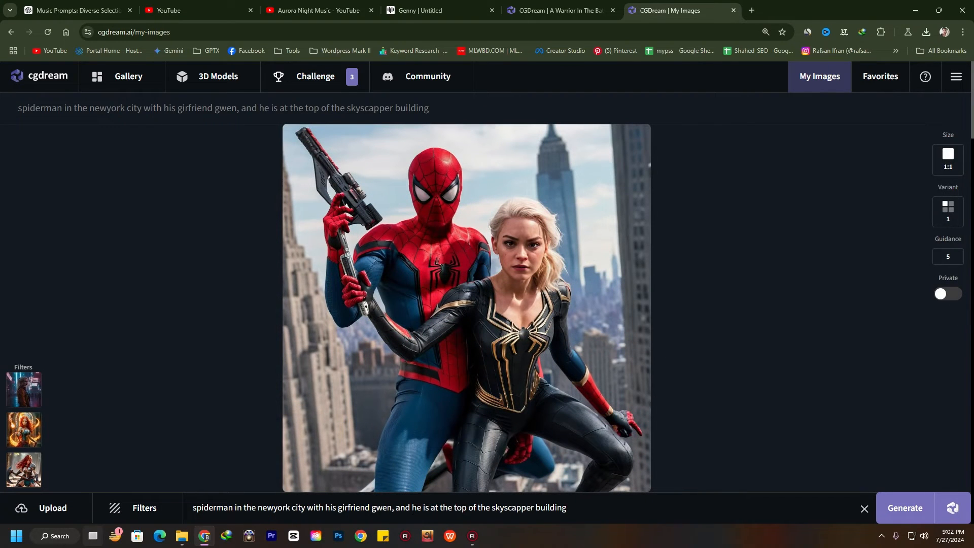
scroll(520, 273, "down", 7)
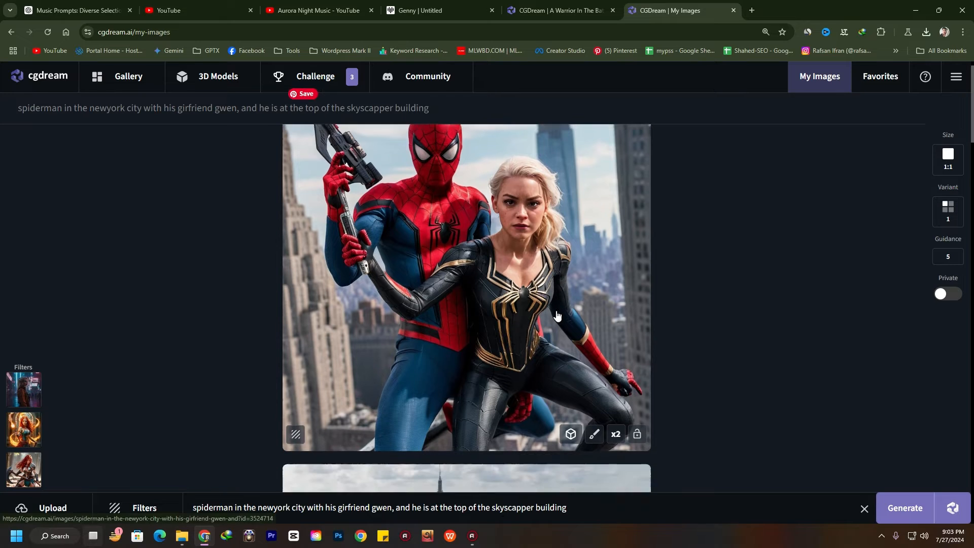
scroll(520, 273, "down", 3)
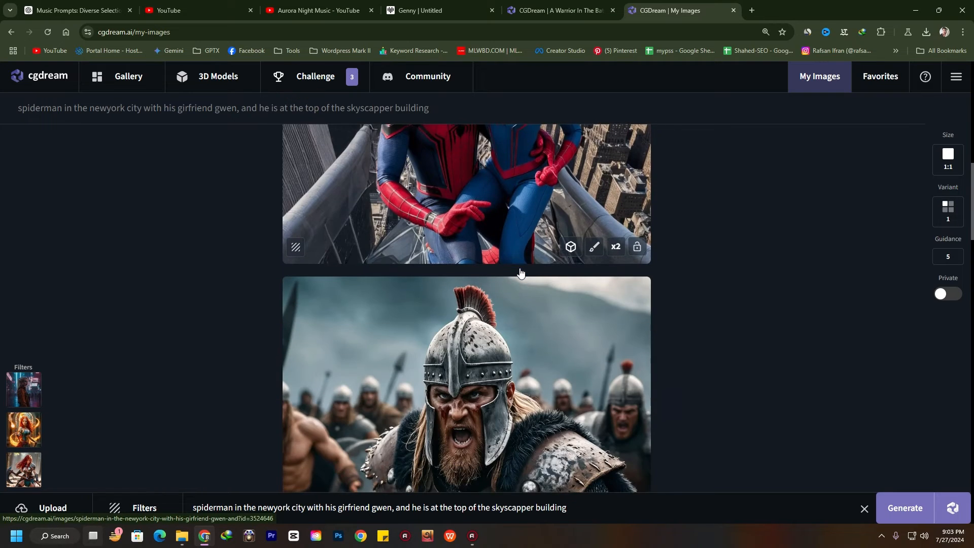
scroll(521, 272, "up", 3)
scroll(522, 273, "up", 4)
scroll(524, 273, "down", 7)
scroll(525, 273, "down", 4)
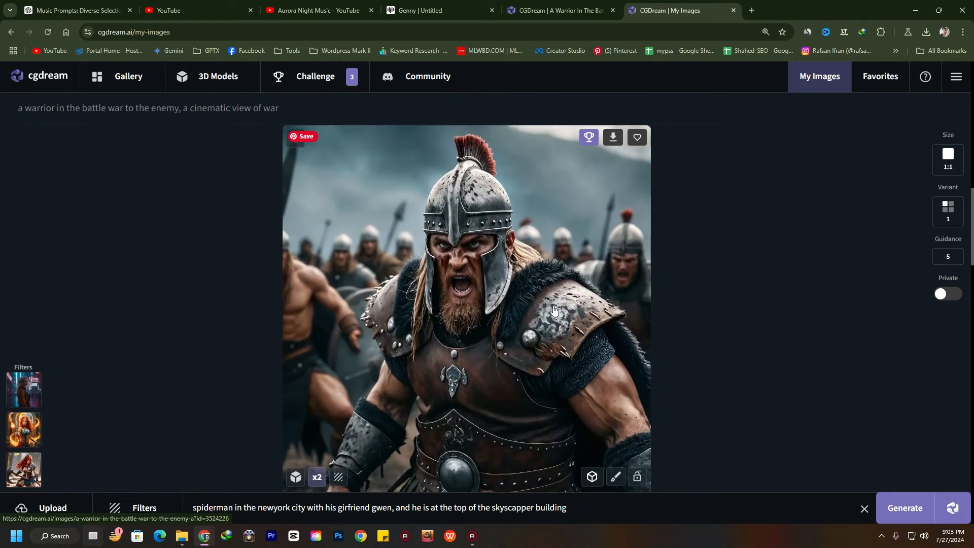
scroll(463, 293, "up", 10)
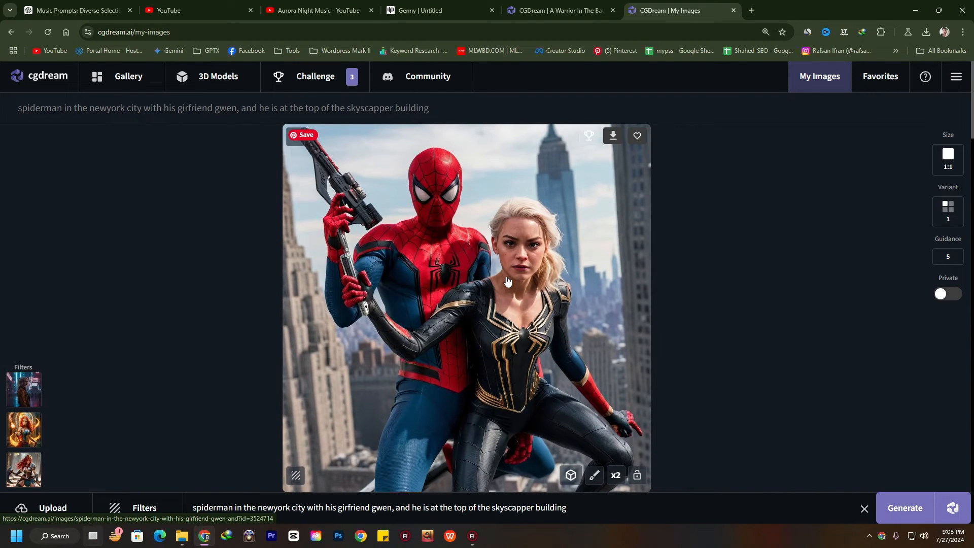
Open the Gallery and look through the community's rising images
left_click(144, 90)
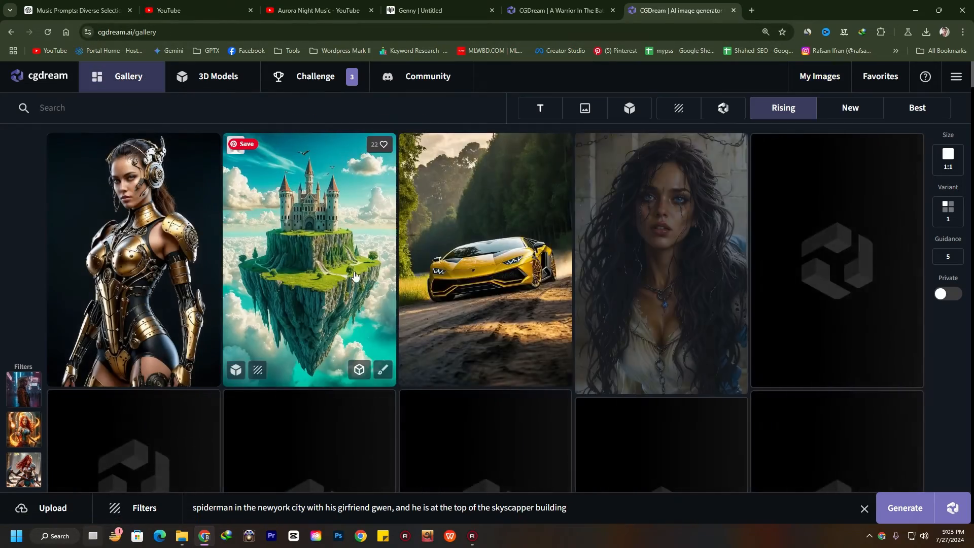
scroll(383, 266, "down", 4)
scroll(383, 266, "down", 20)
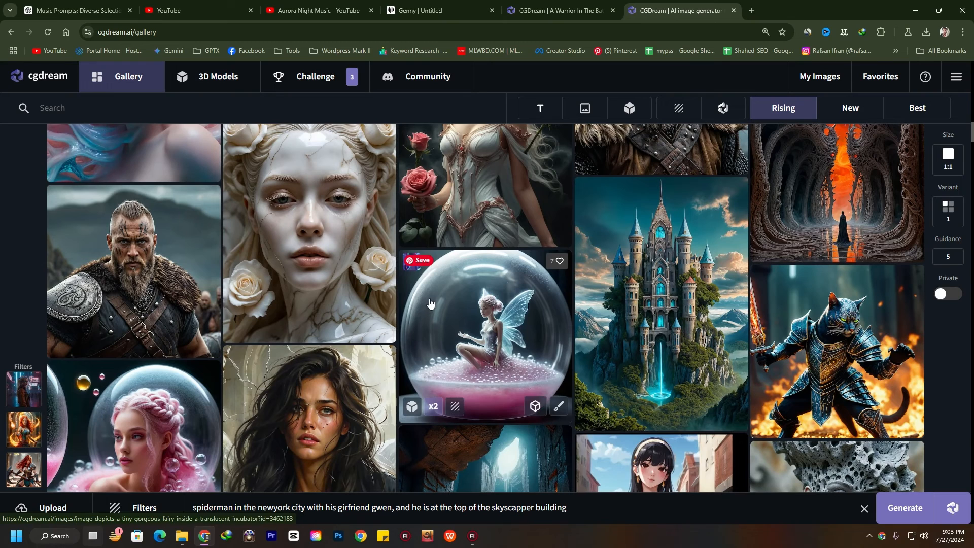
Open the Challenge page and examine the first rows of submitted images
left_click(314, 78)
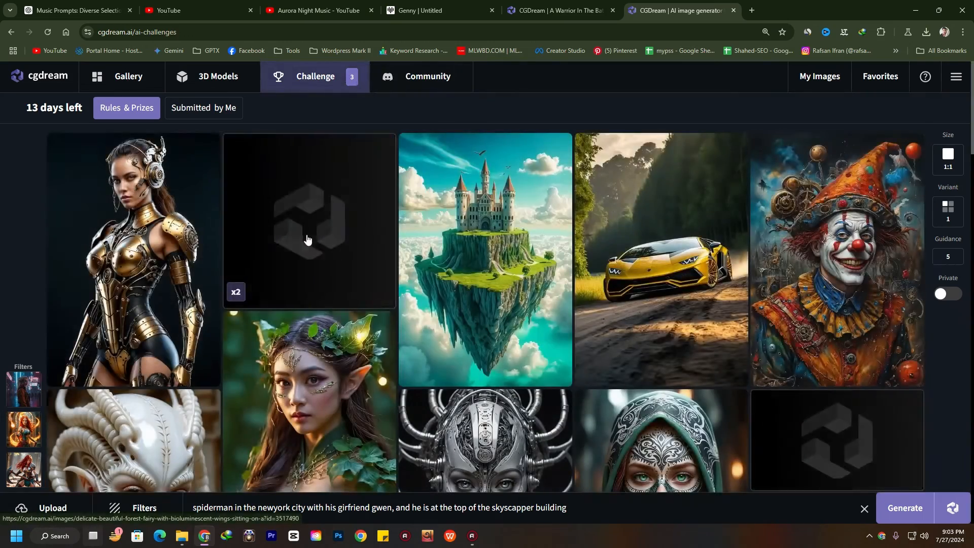
scroll(307, 238, "down", 8)
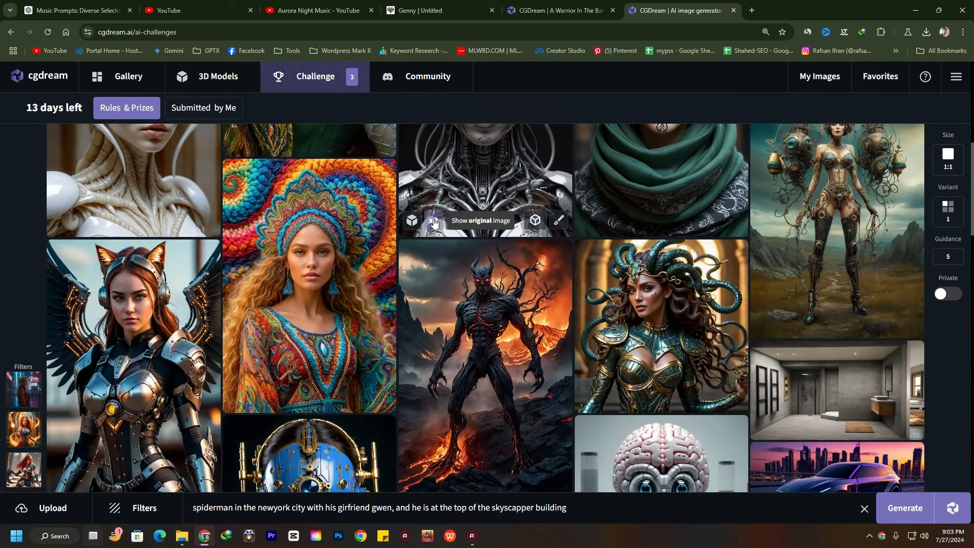
scroll(446, 269, "down", 12)
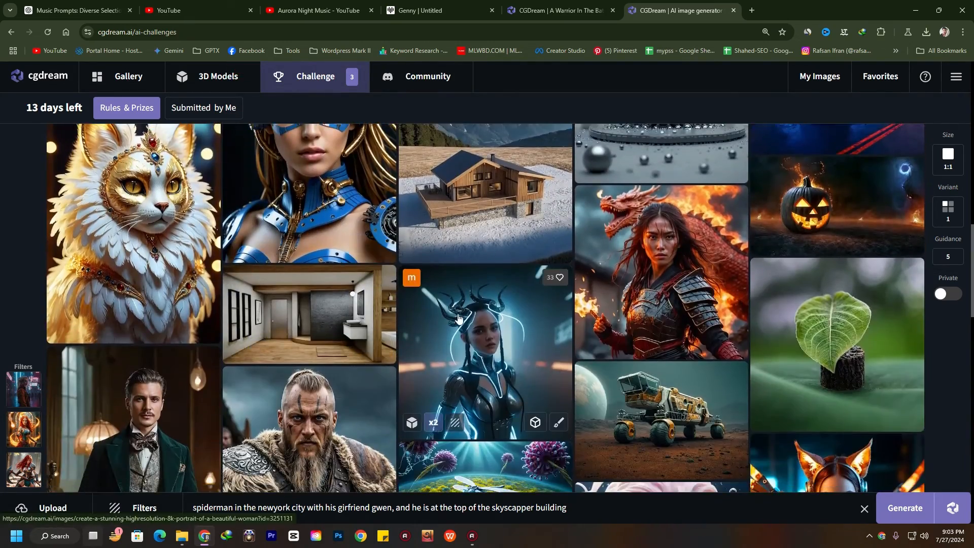
scroll(458, 317, "down", 3)
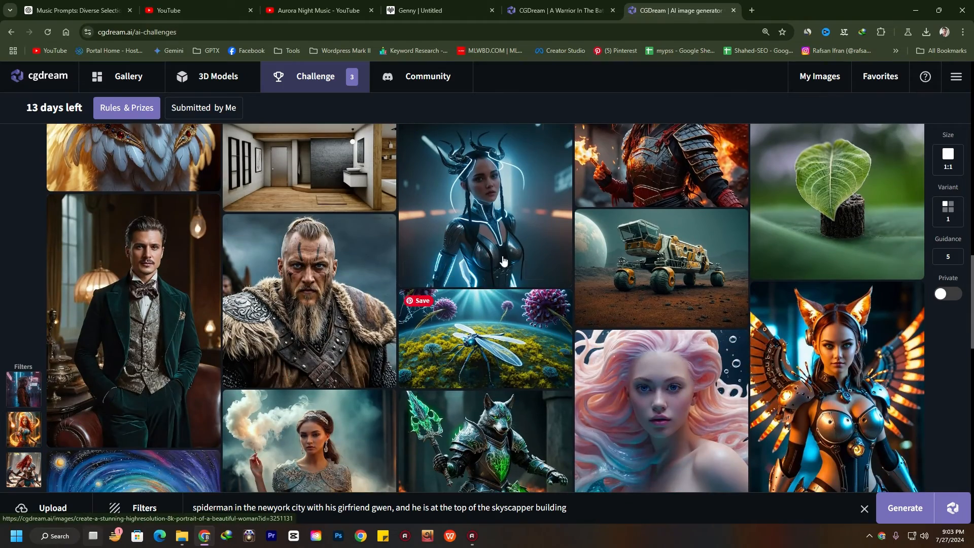
scroll(490, 236, "down", 6)
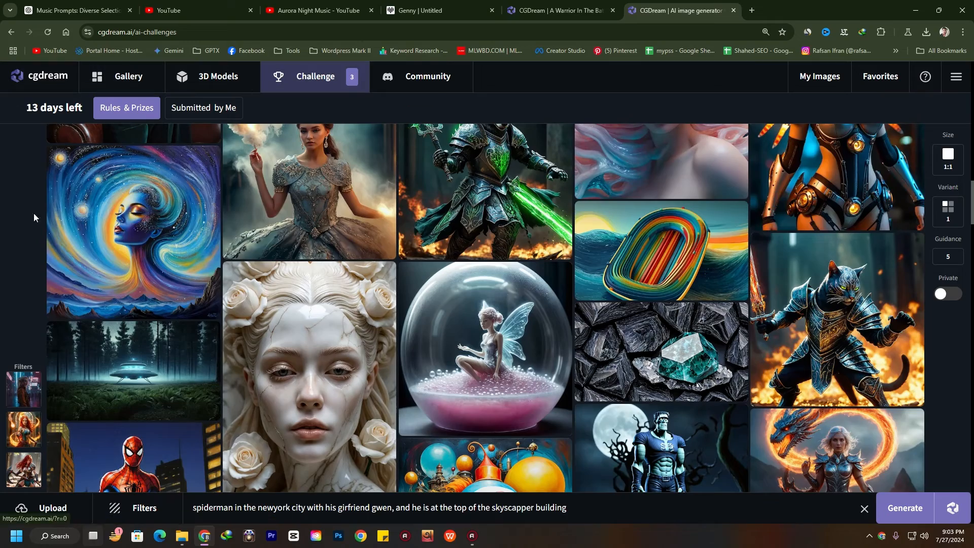
scroll(330, 213, "down", 8)
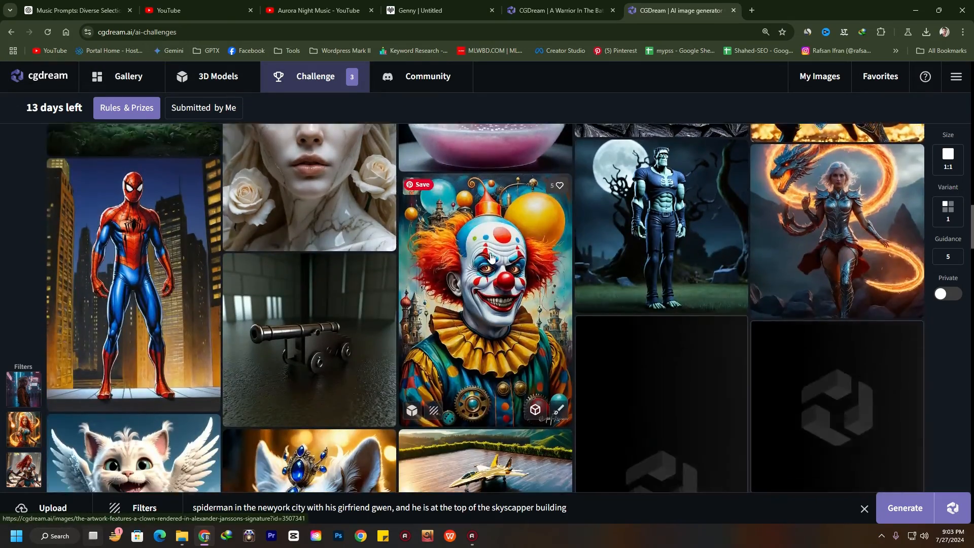
scroll(558, 268, "down", 3)
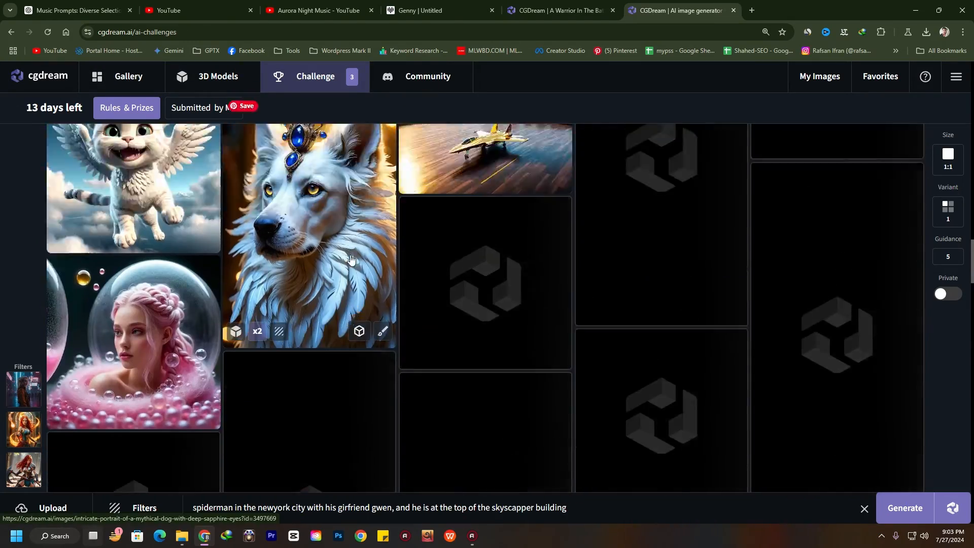
scroll(372, 261, "up", 10)
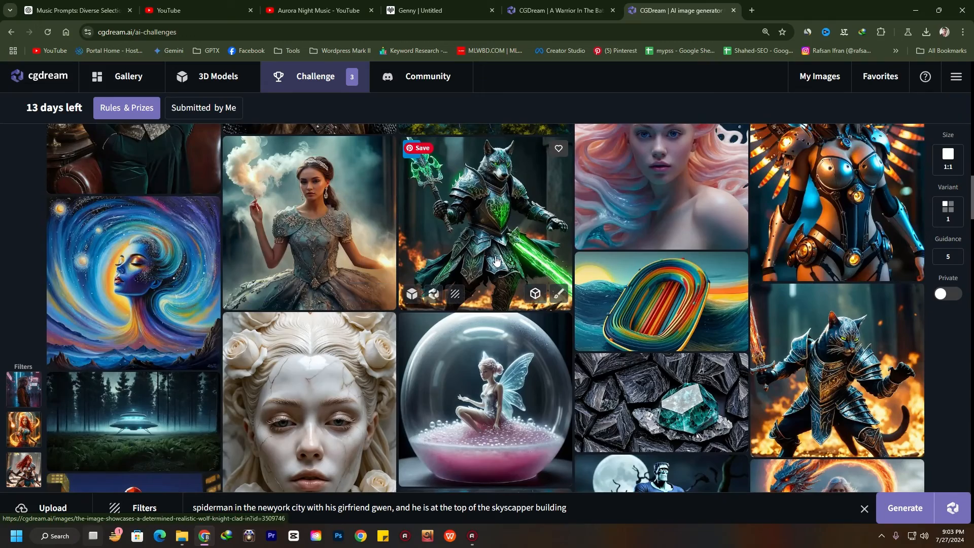
scroll(464, 334, "up", 10)
scroll(462, 333, "down", 14)
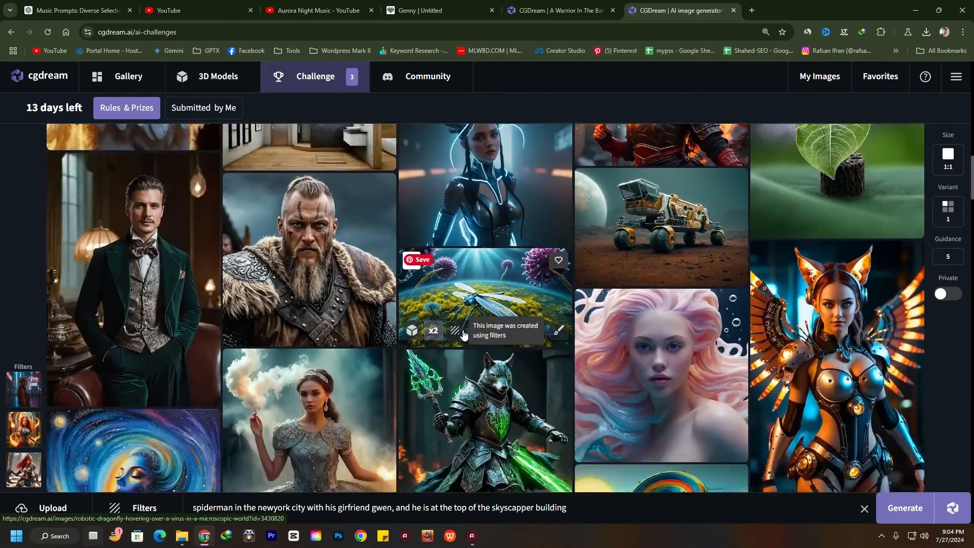
scroll(463, 333, "down", 10)
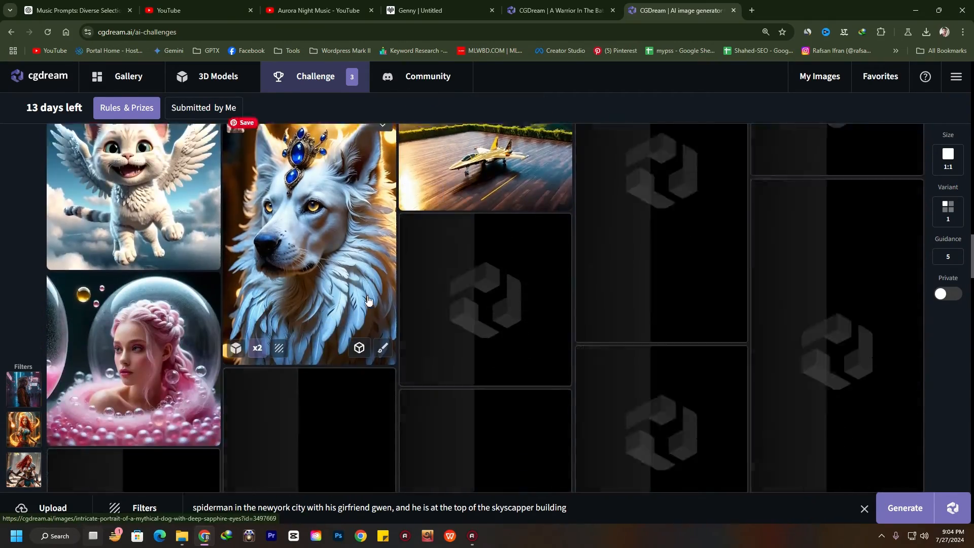
scroll(480, 325, "down", 6)
scroll(483, 328, "up", 18)
scroll(484, 325, "down", 8)
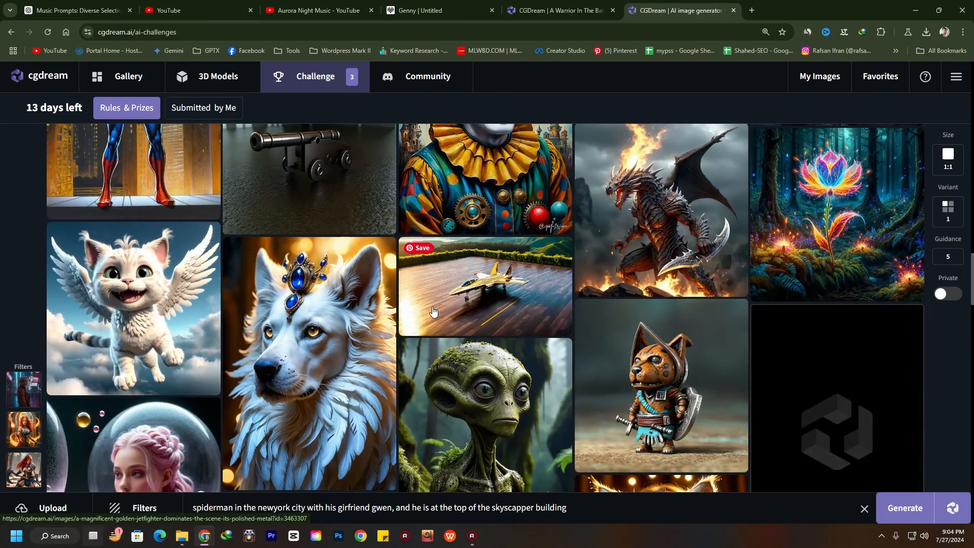
Browse further down the Challenge submissions and open the image of an eagle attacking an iPhone screen
scroll(519, 313, "down", 15)
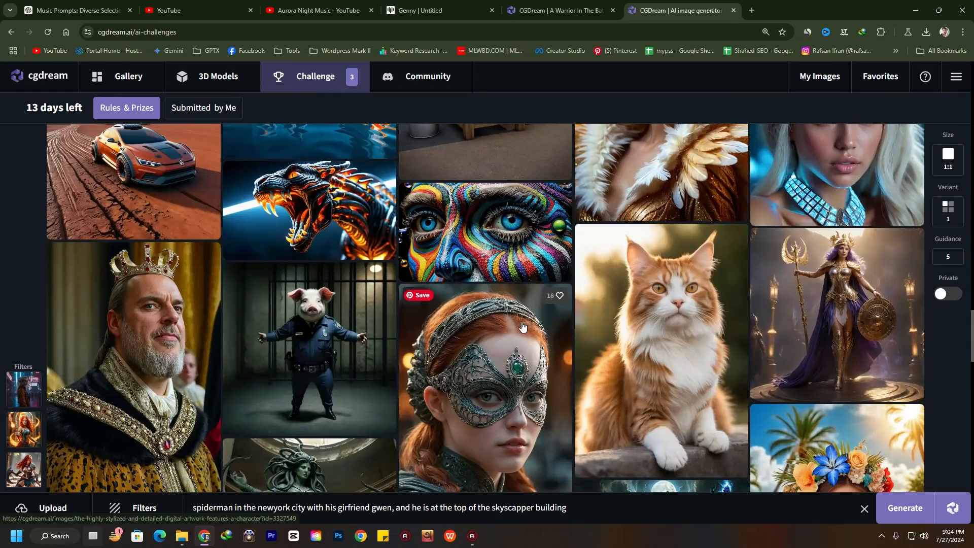
scroll(676, 403, "down", 3)
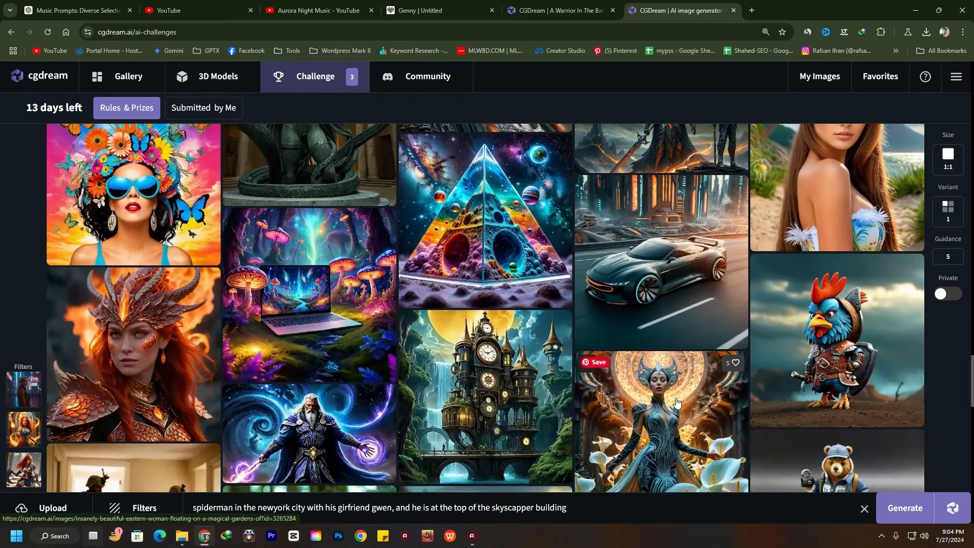
scroll(705, 363, "down", 4)
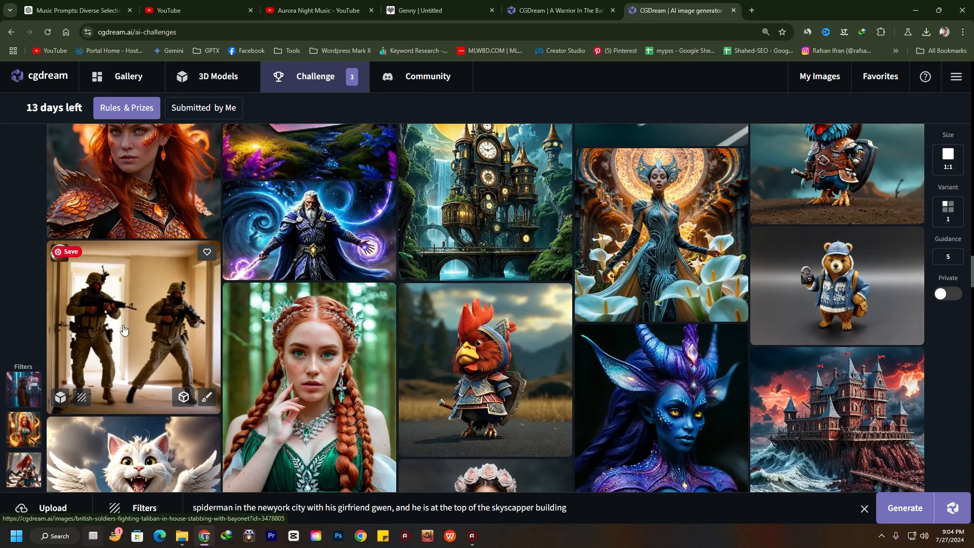
scroll(353, 285, "down", 7)
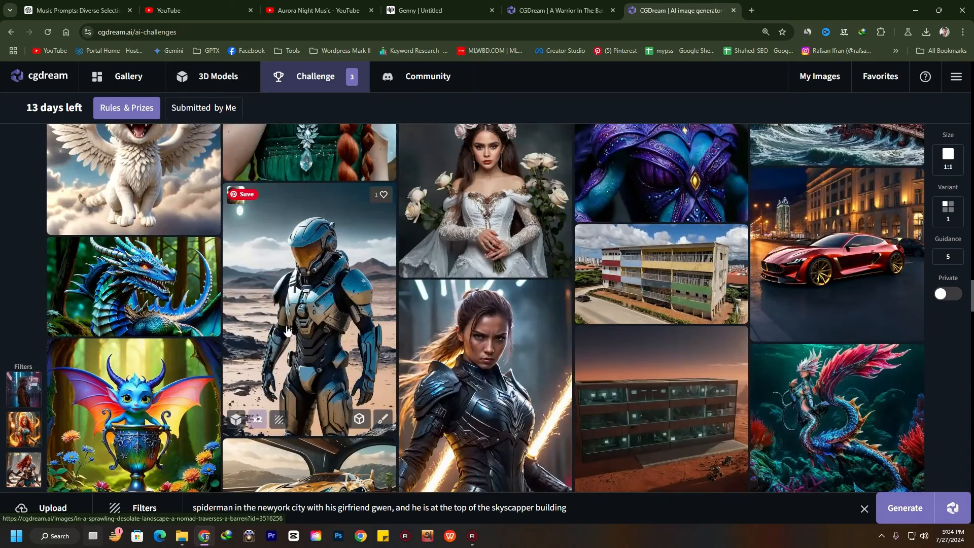
scroll(295, 330, "down", 5)
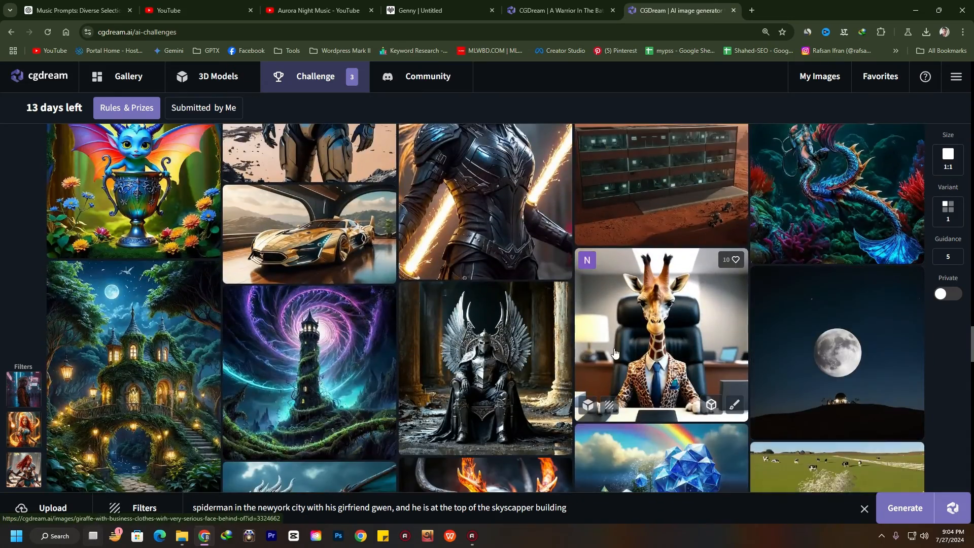
scroll(786, 366, "down", 4)
scroll(787, 365, "down", 9)
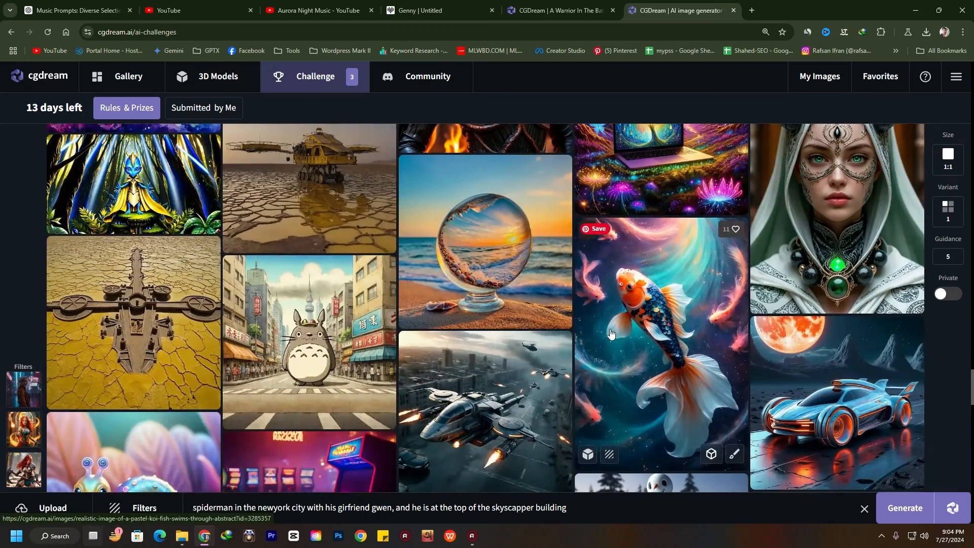
scroll(756, 349, "down", 4)
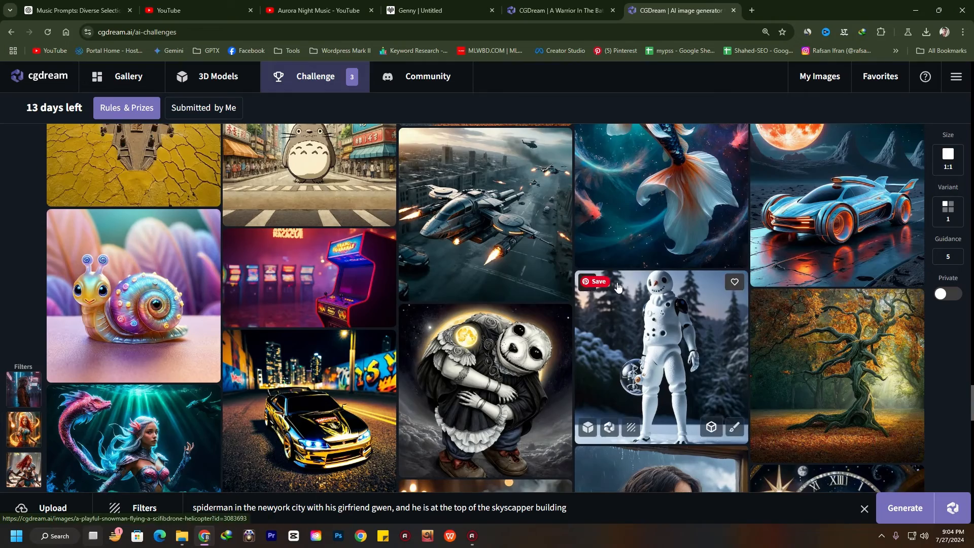
scroll(515, 287, "down", 5)
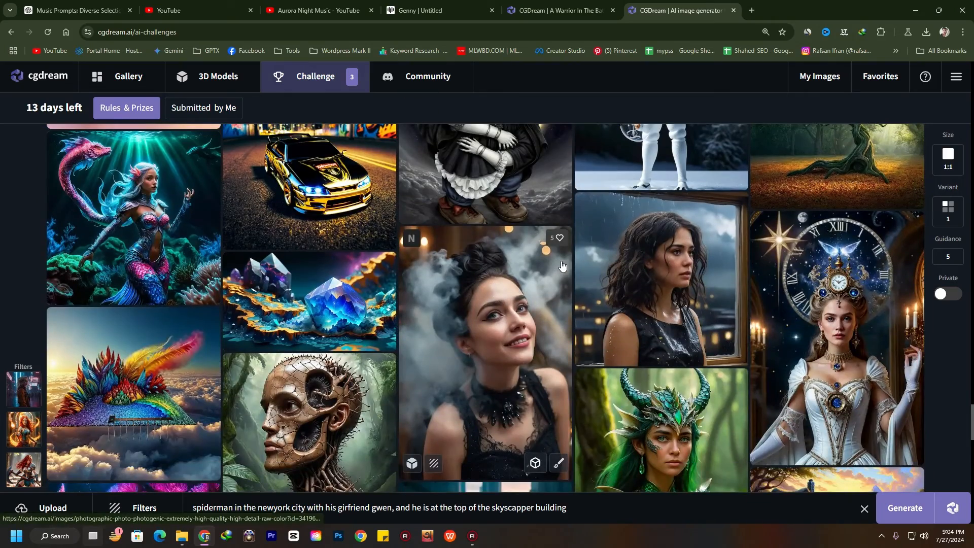
scroll(403, 262, "down", 5)
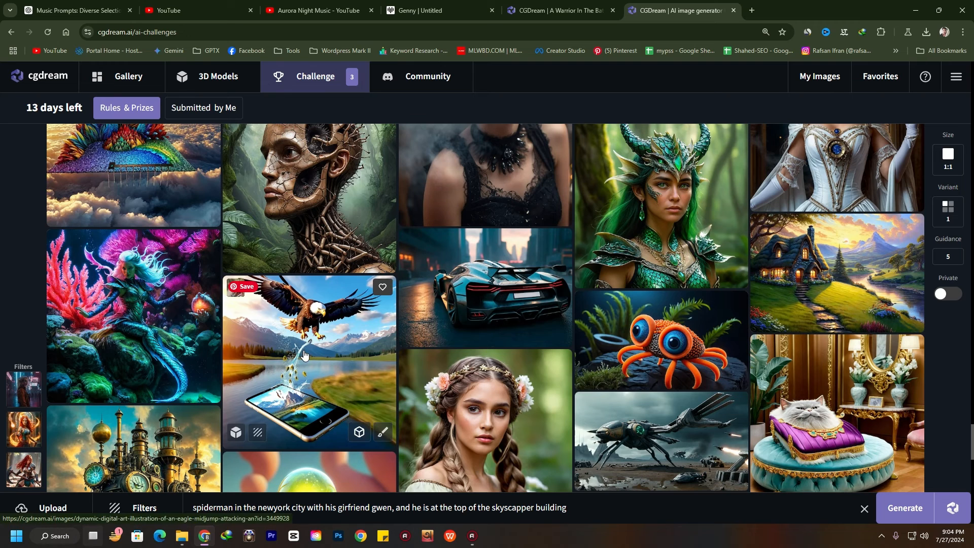
left_click(333, 382)
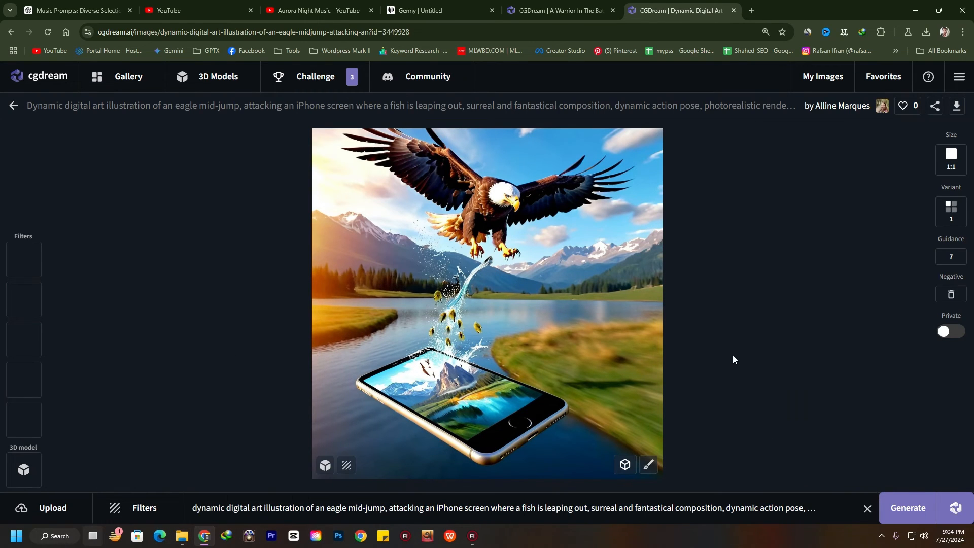
Leave the eagle image and open the downloaded Spiderman picture from the Downloads folder in WPS Photos to inspect it up close
left_click(8, 107)
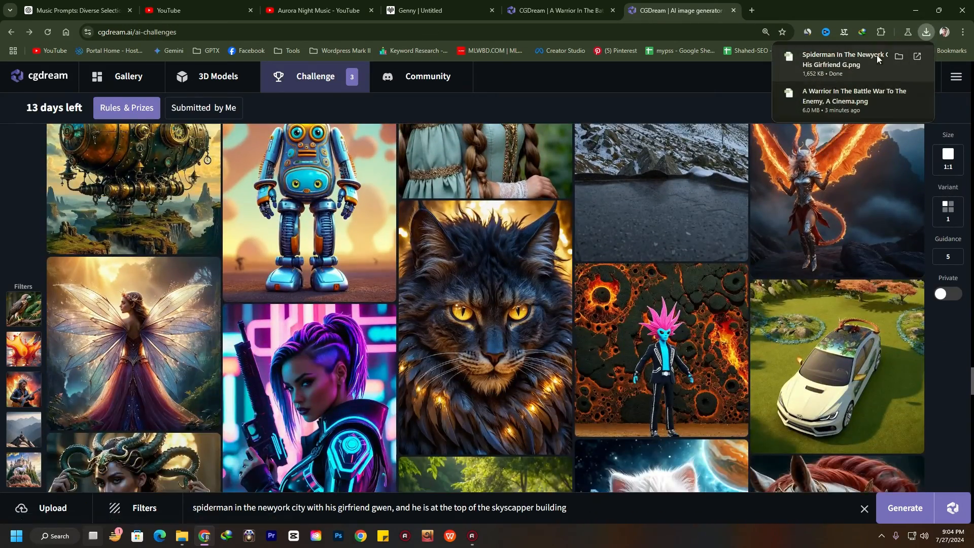
left_click(899, 56)
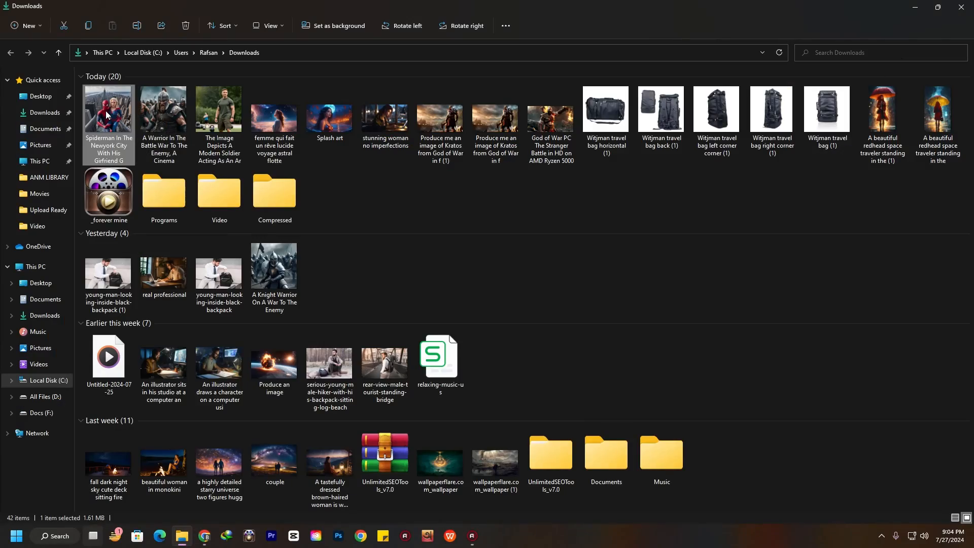
double_click(106, 116)
left_click(697, 93)
scroll(549, 200, "up", 5)
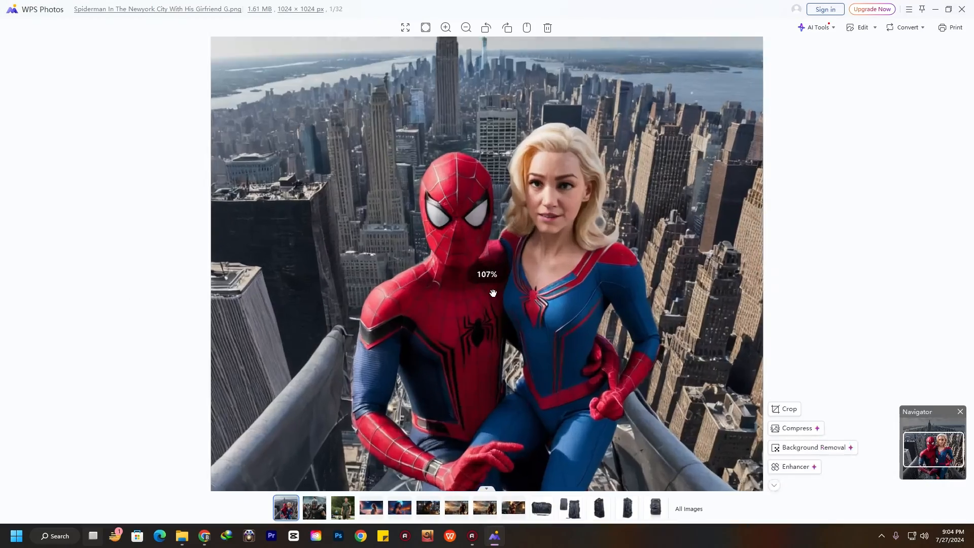
scroll(477, 323, "down", 5)
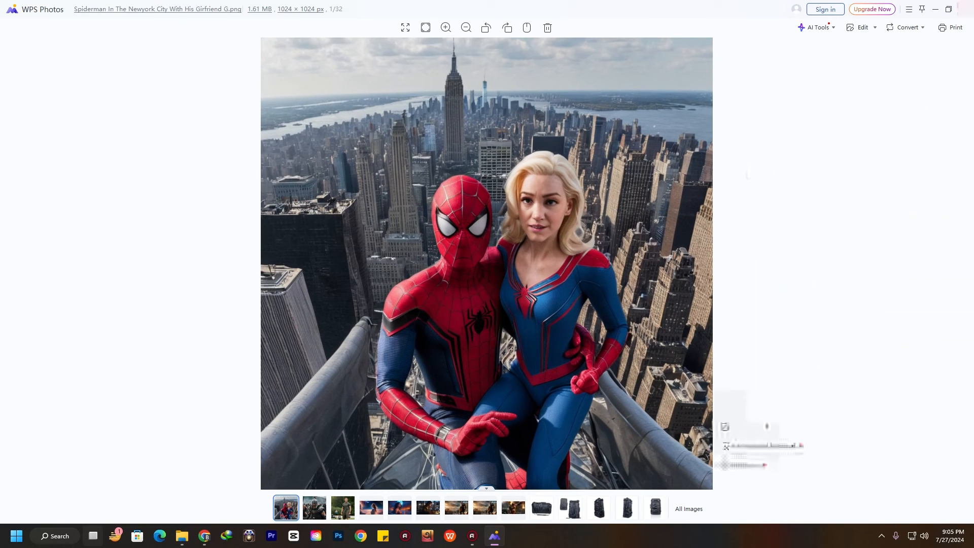
Switch back to CGDream in the browser and look through more of the Challenge submissions
left_click(202, 539)
scroll(435, 307, "down", 10)
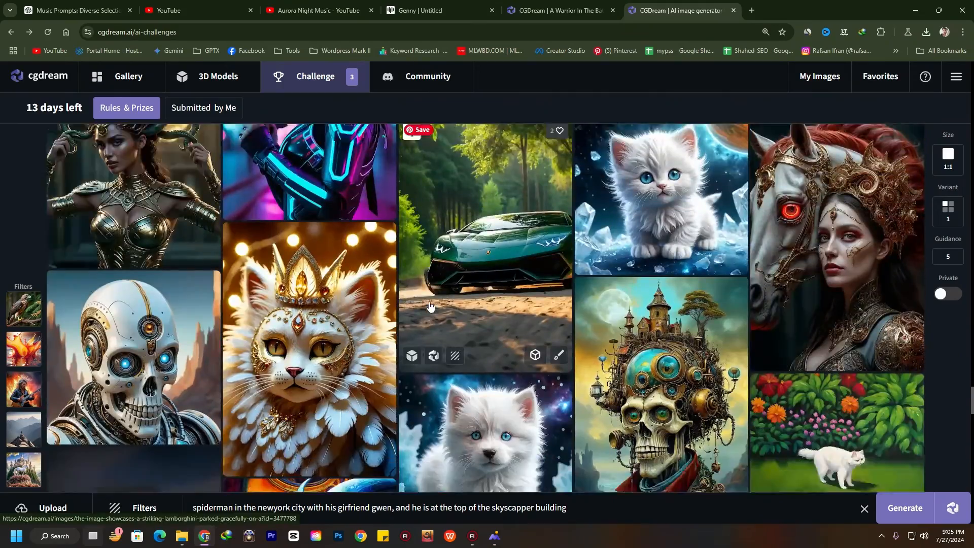
scroll(436, 308, "up", 9)
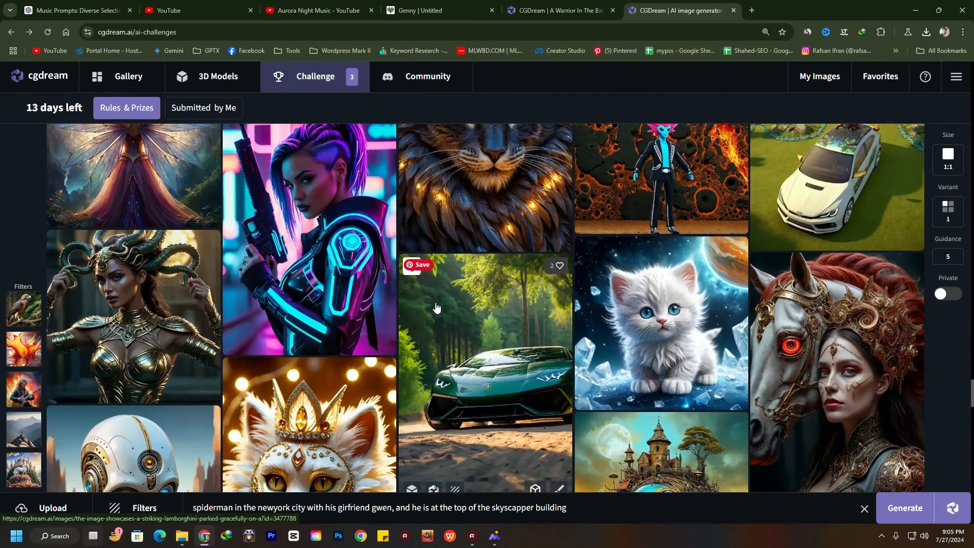
scroll(436, 307, "up", 7)
scroll(439, 308, "up", 15)
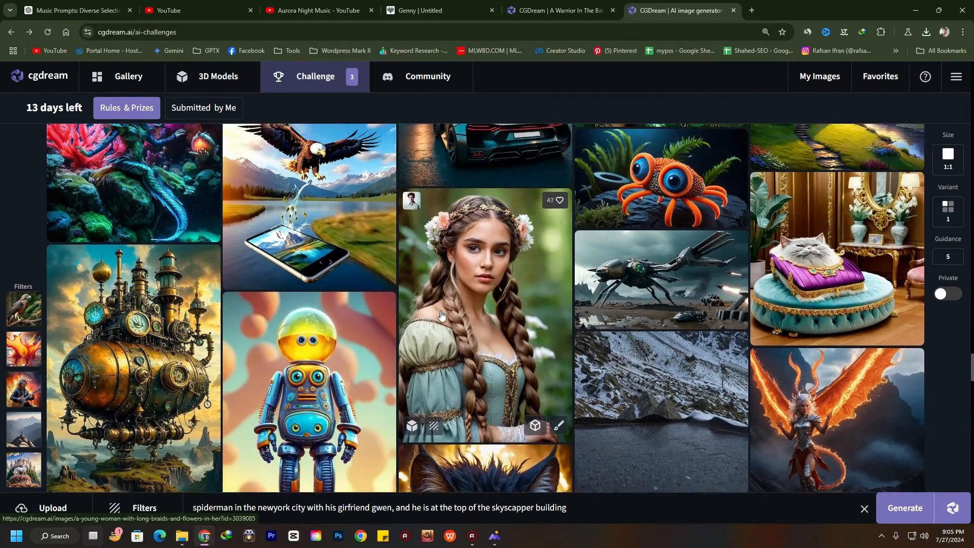